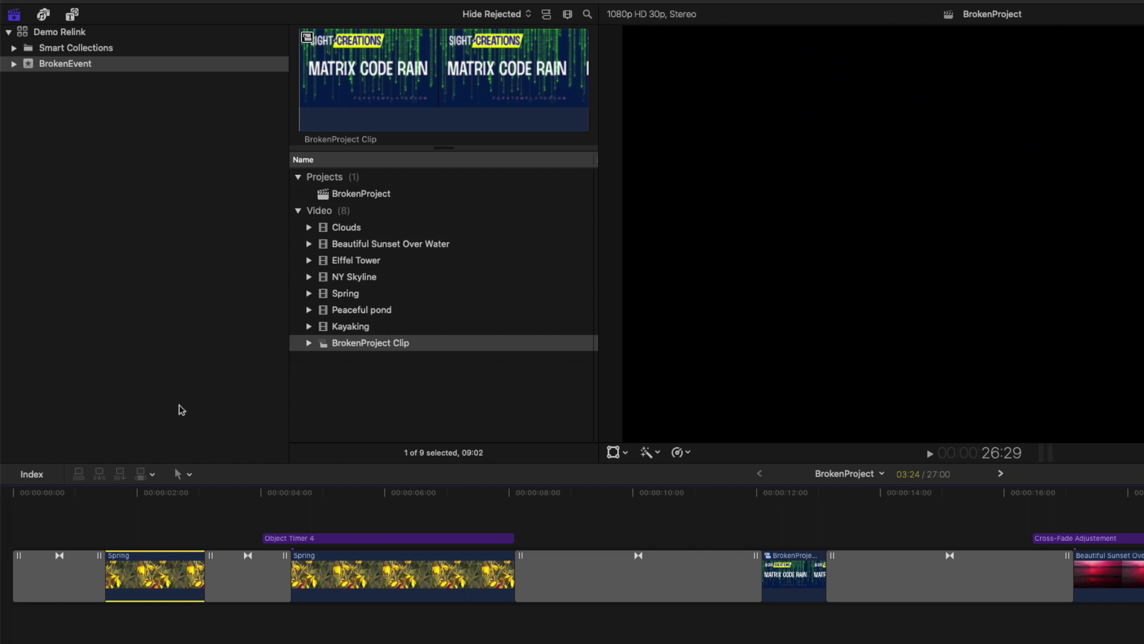
- Examine the title templates in the Special category, and return to the library's event browser
{"action": "left_click", "coordinate": [76, 17]}
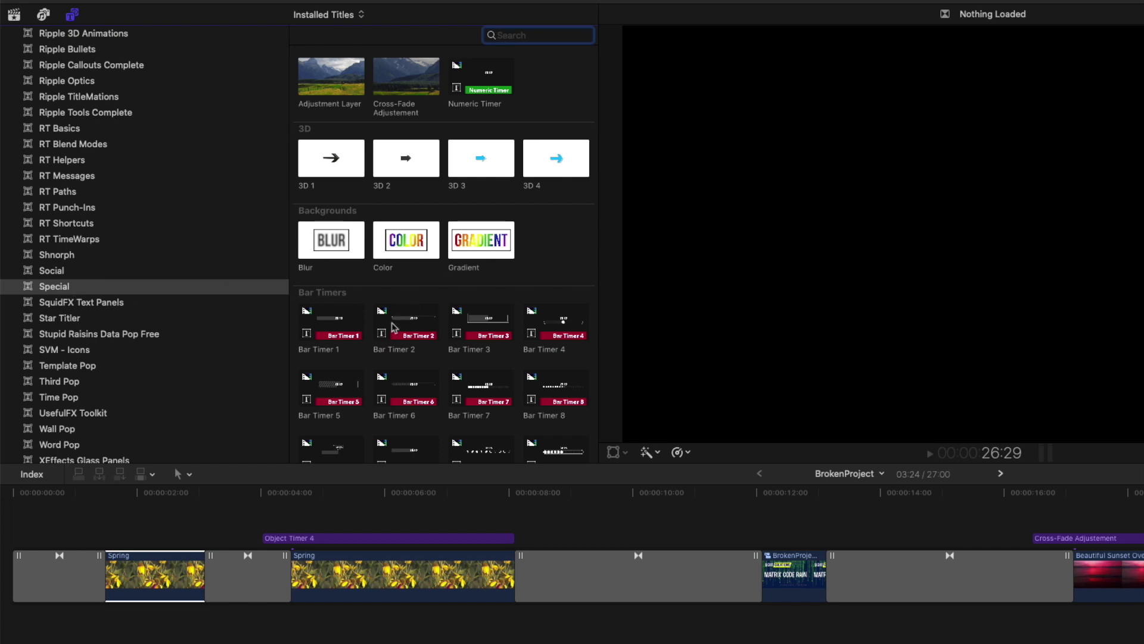
{"action": "scroll", "coordinate": [394, 322], "scroll_direction": "down", "scroll_amount": 3}
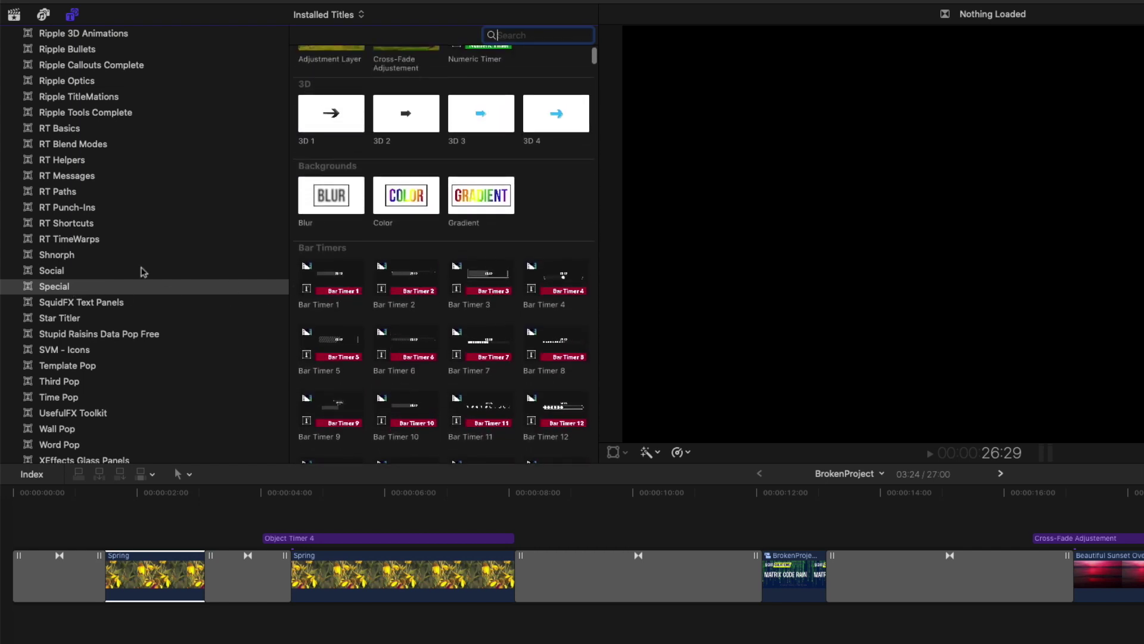
{"action": "left_click", "coordinate": [14, 14]}
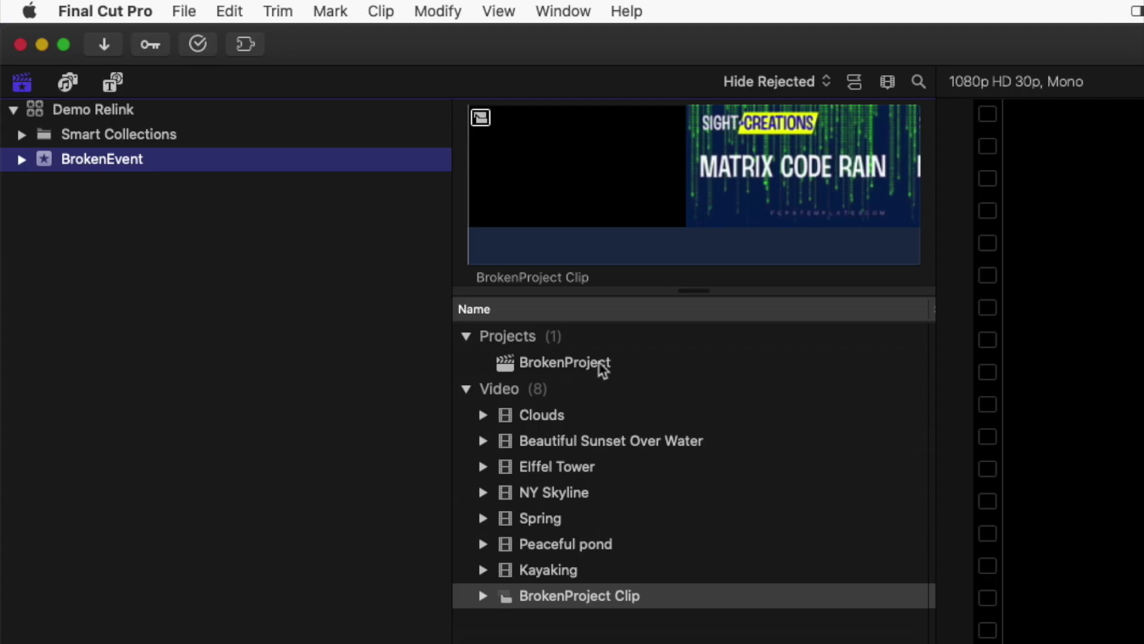
- Export the BrokenProject project as BrokenProject.fcpxml into the RelinkTutorial folder, with Extended metadata and XML version 1.9
{"action": "left_click", "coordinate": [603, 366]}
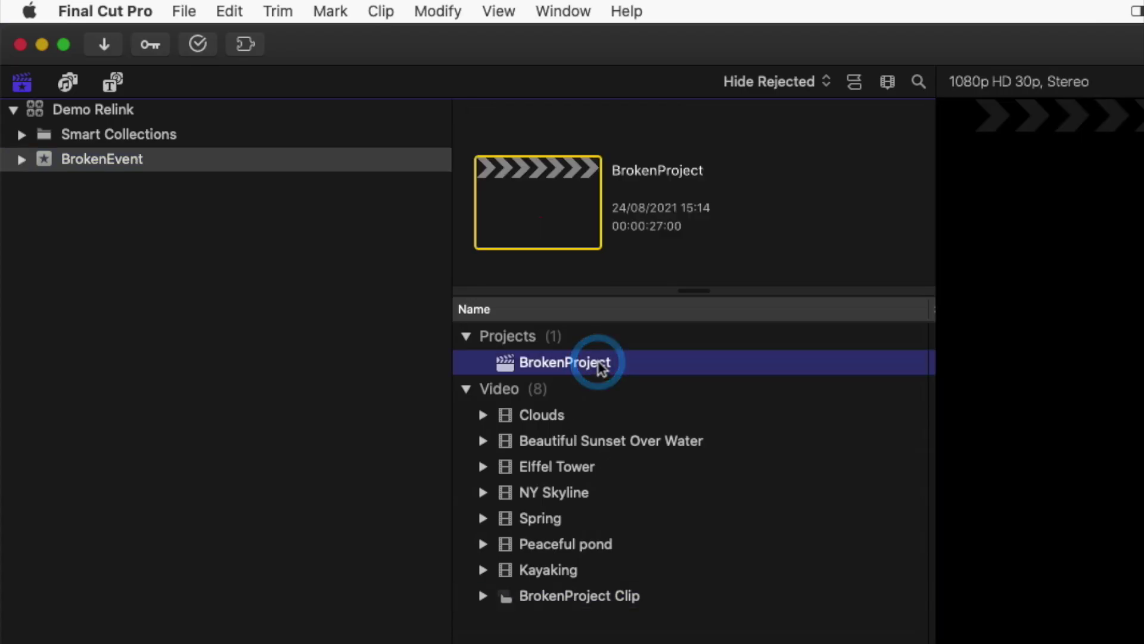
{"action": "left_click", "coordinate": [185, 11]}
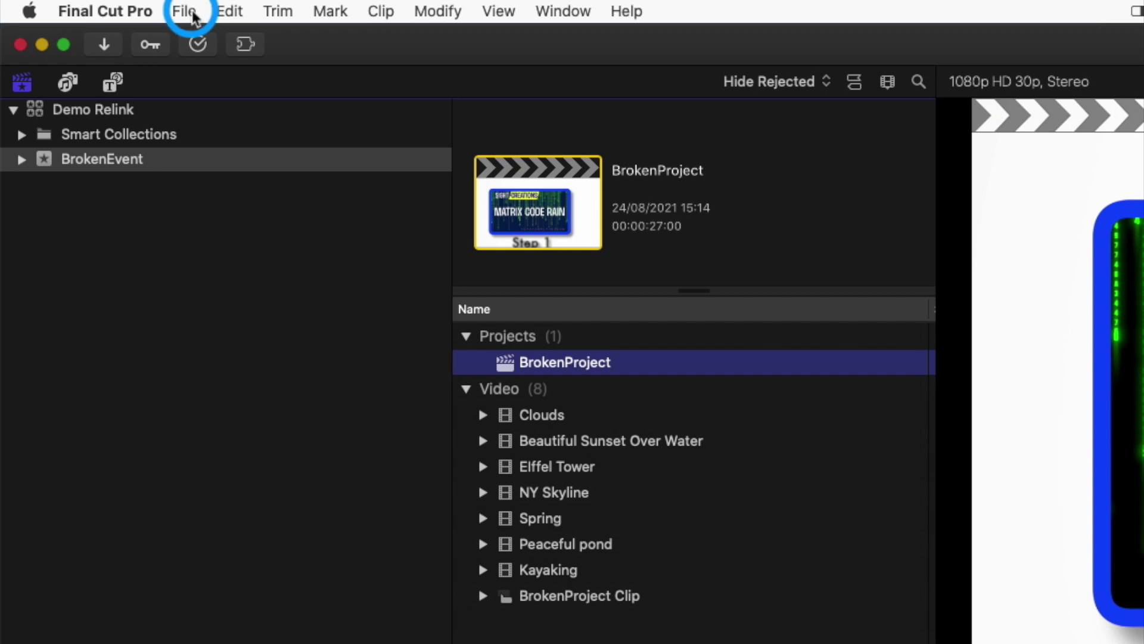
{"action": "left_click", "coordinate": [269, 206]}
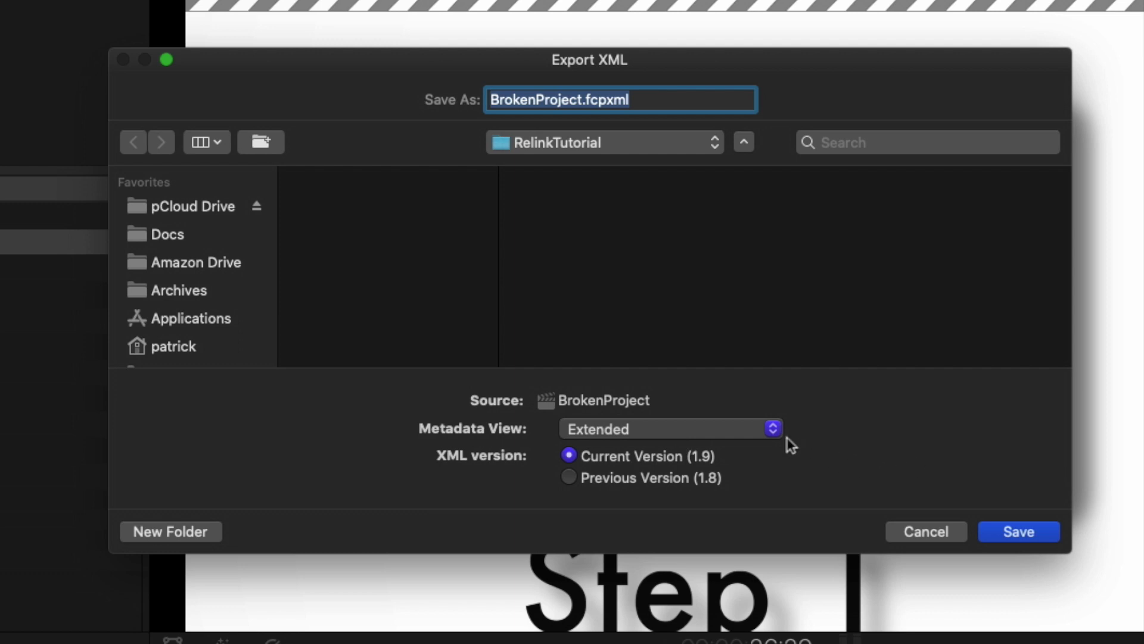
{"action": "left_click", "coordinate": [1017, 533]}
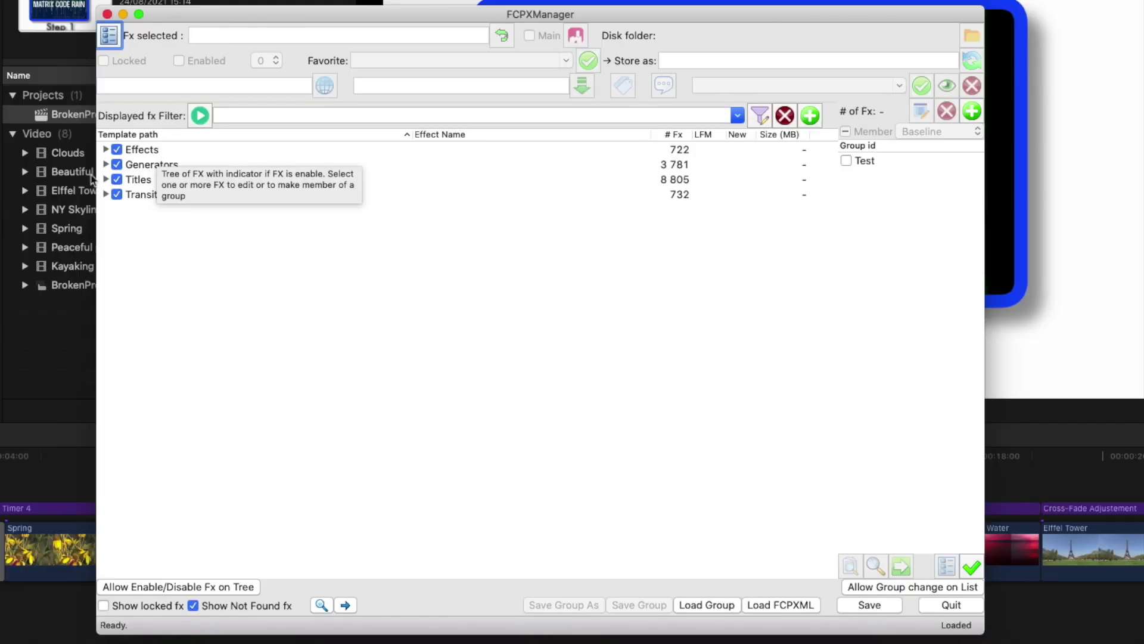
- In FCPX Manager, examine the subcategories of the Special category under Titles, and collapse the Titles tree again
{"action": "left_click", "coordinate": [106, 179]}
{"action": "scroll", "coordinate": [212, 360], "scroll_direction": "down", "scroll_amount": 10}
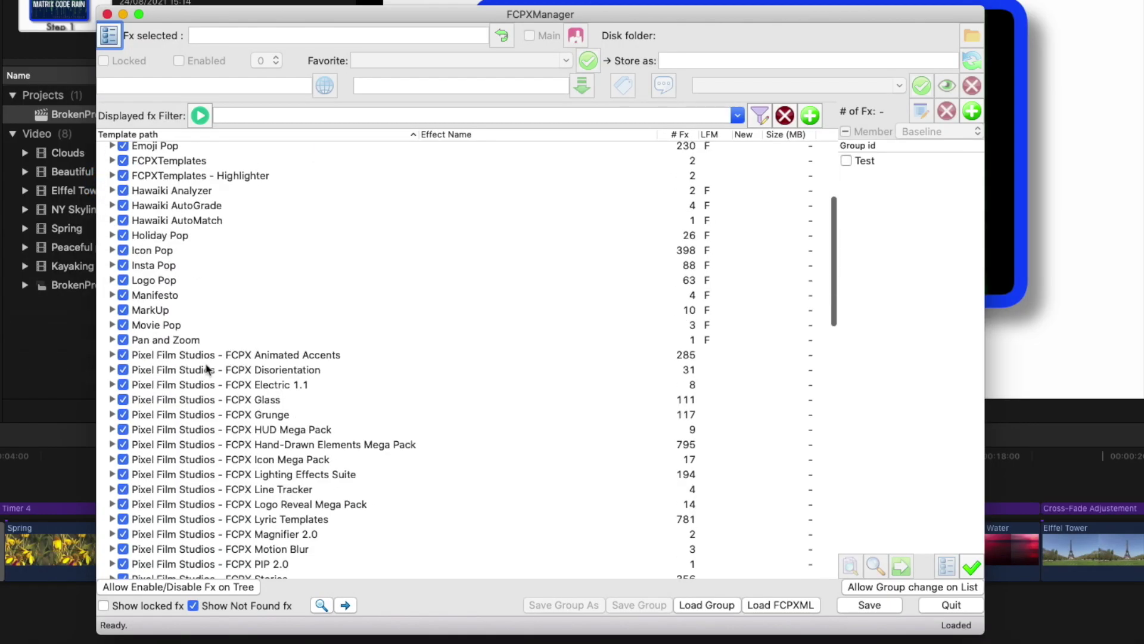
{"action": "scroll", "coordinate": [208, 370], "scroll_direction": "down", "scroll_amount": 5}
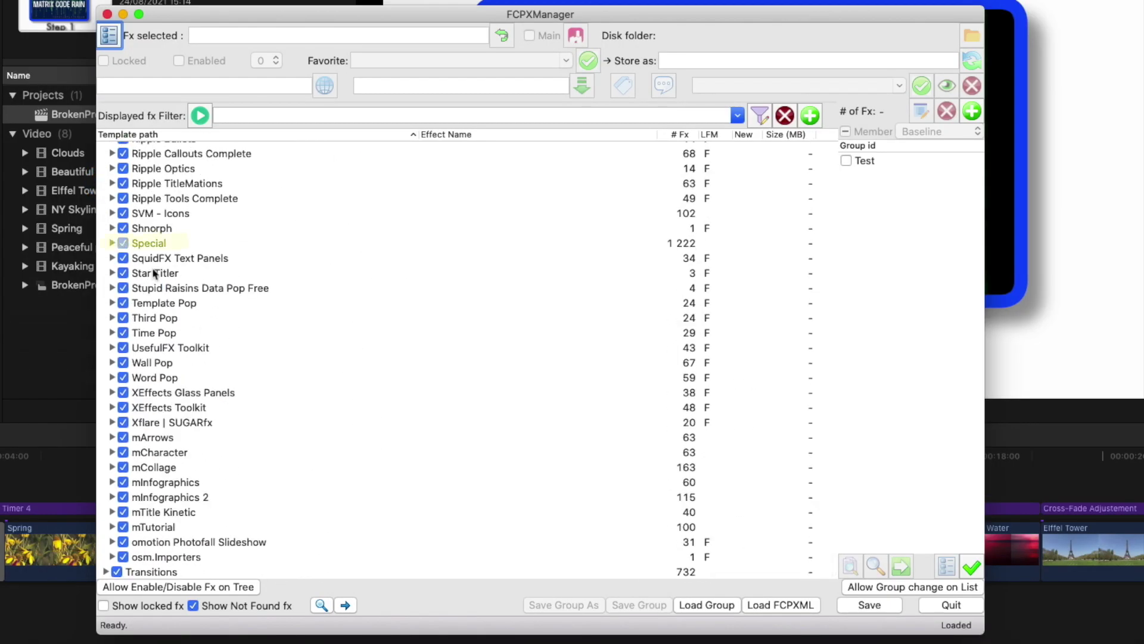
{"action": "left_click", "coordinate": [112, 242]}
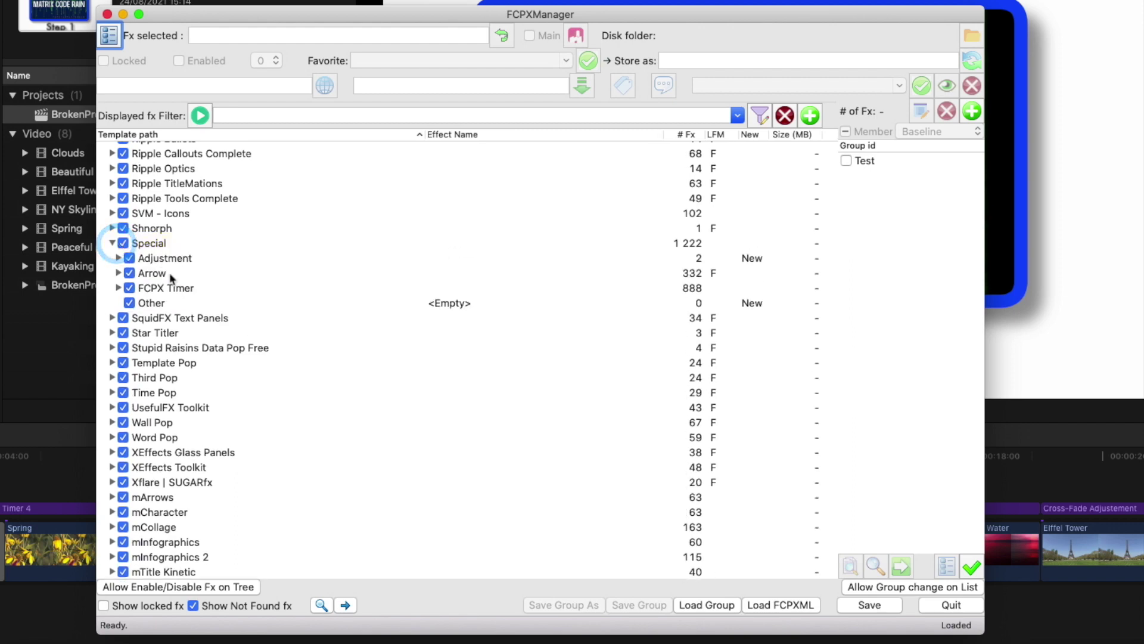
{"action": "left_click", "coordinate": [113, 243]}
{"action": "scroll", "coordinate": [214, 207], "scroll_direction": "up", "scroll_amount": 15}
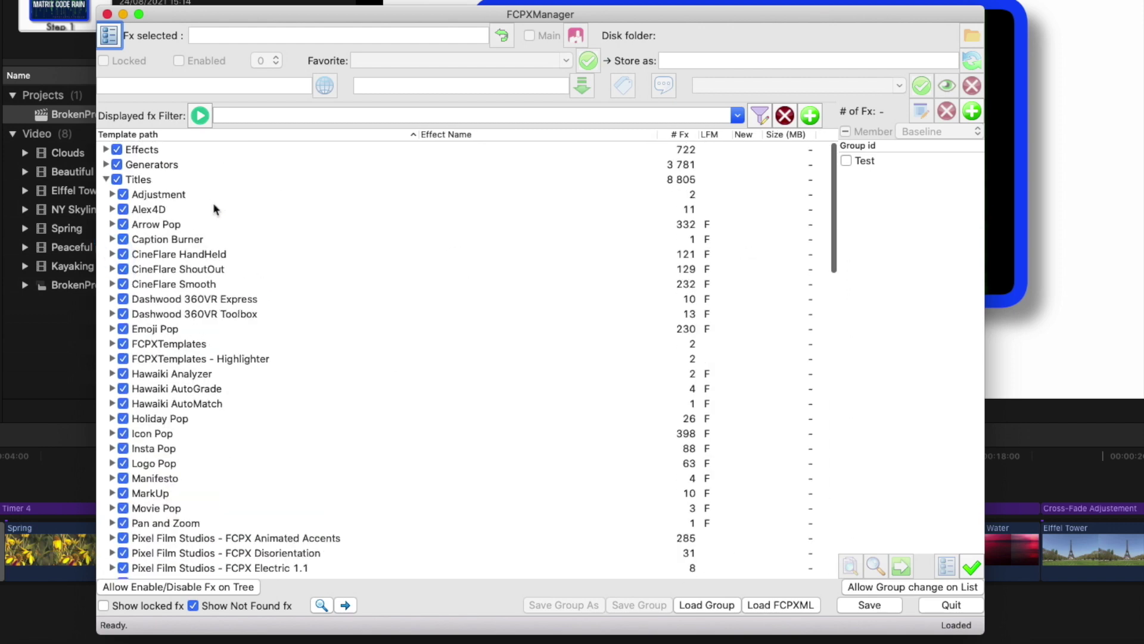
{"action": "left_click", "coordinate": [106, 179]}
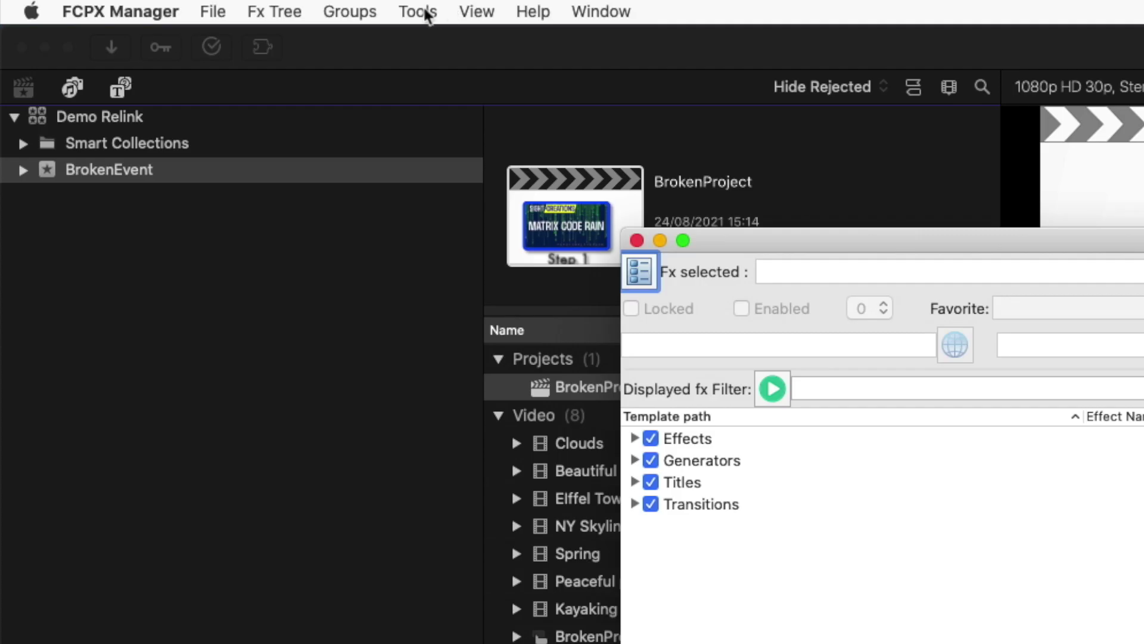
- Load BrokenProject.fcpxml into the FCPX XML Analyzer and show all effects regardless of status
{"action": "left_click", "coordinate": [427, 15]}
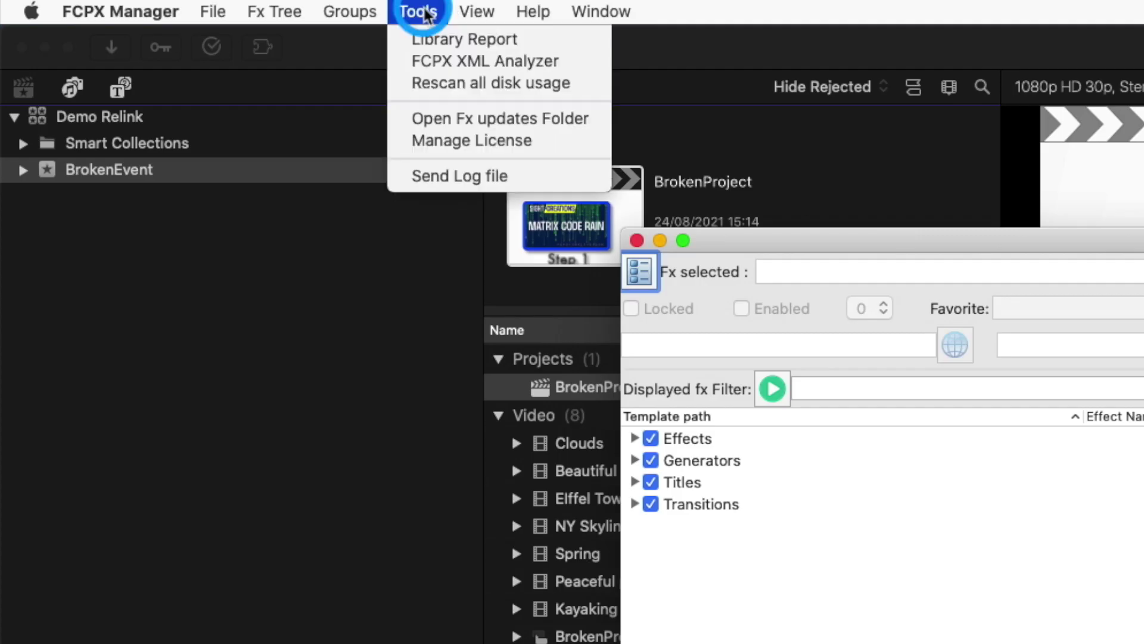
{"action": "left_click", "coordinate": [480, 62]}
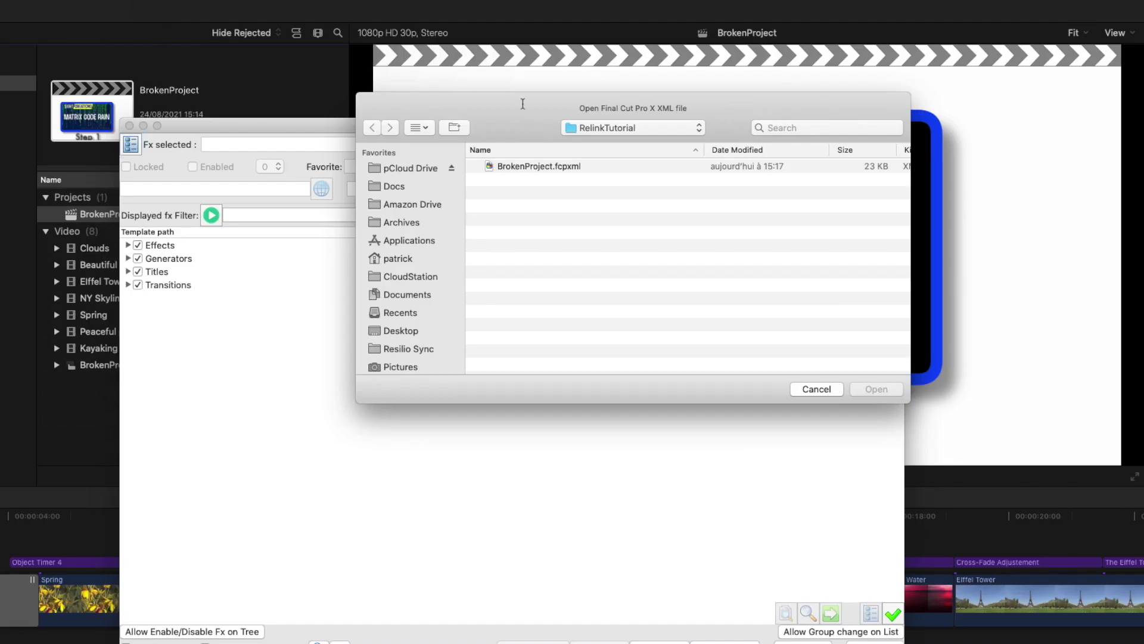
{"action": "left_click", "coordinate": [558, 167]}
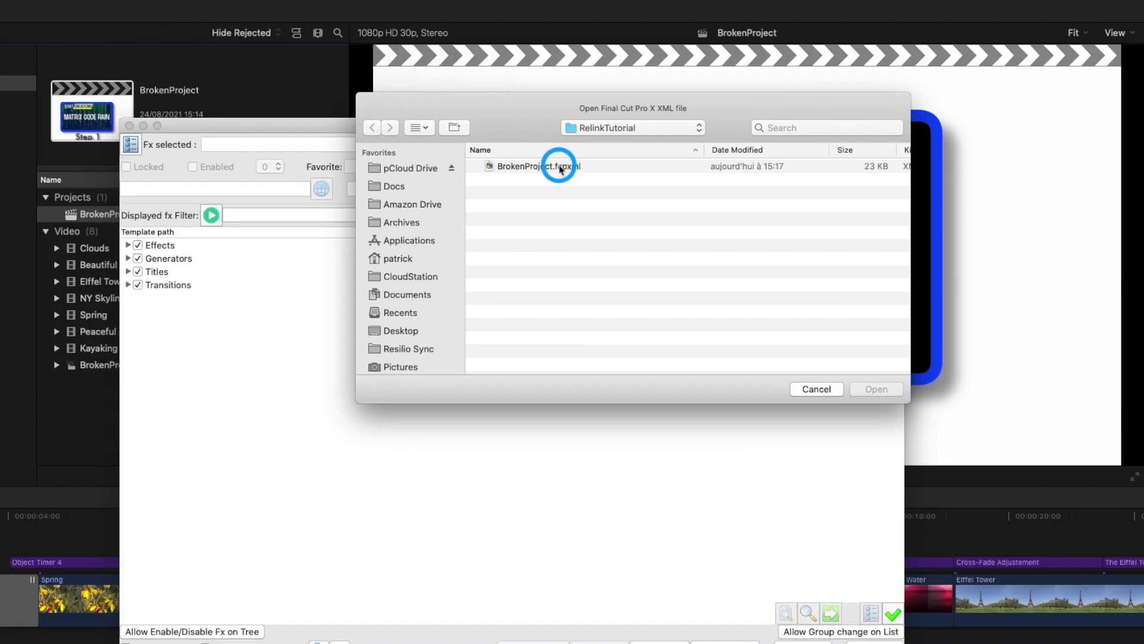
{"action": "left_click", "coordinate": [896, 393]}
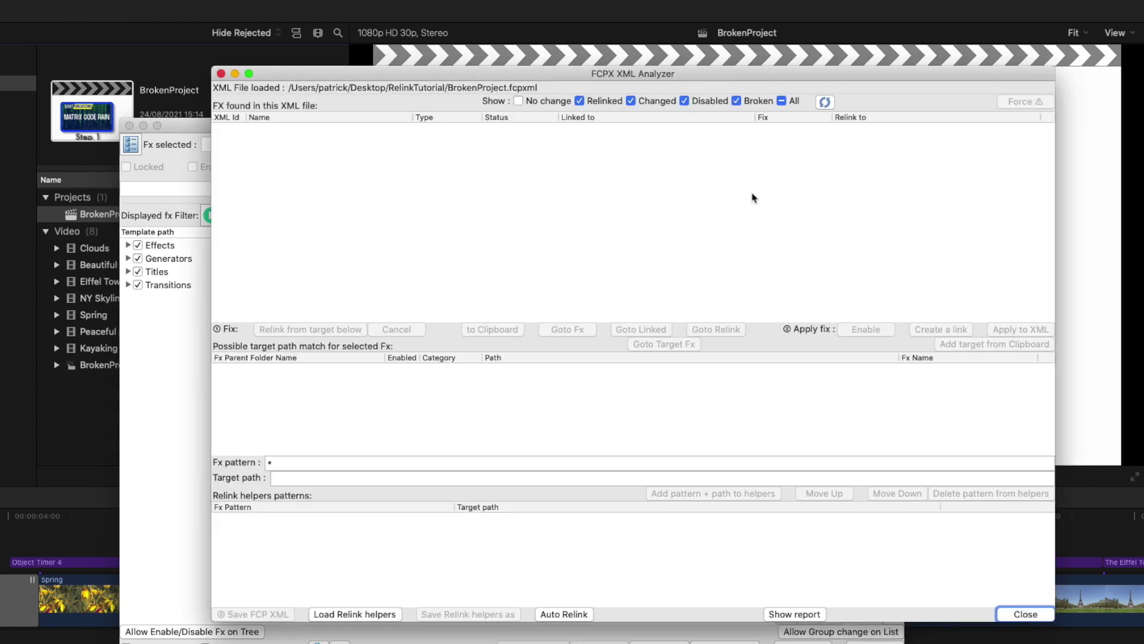
{"action": "left_click", "coordinate": [781, 100]}
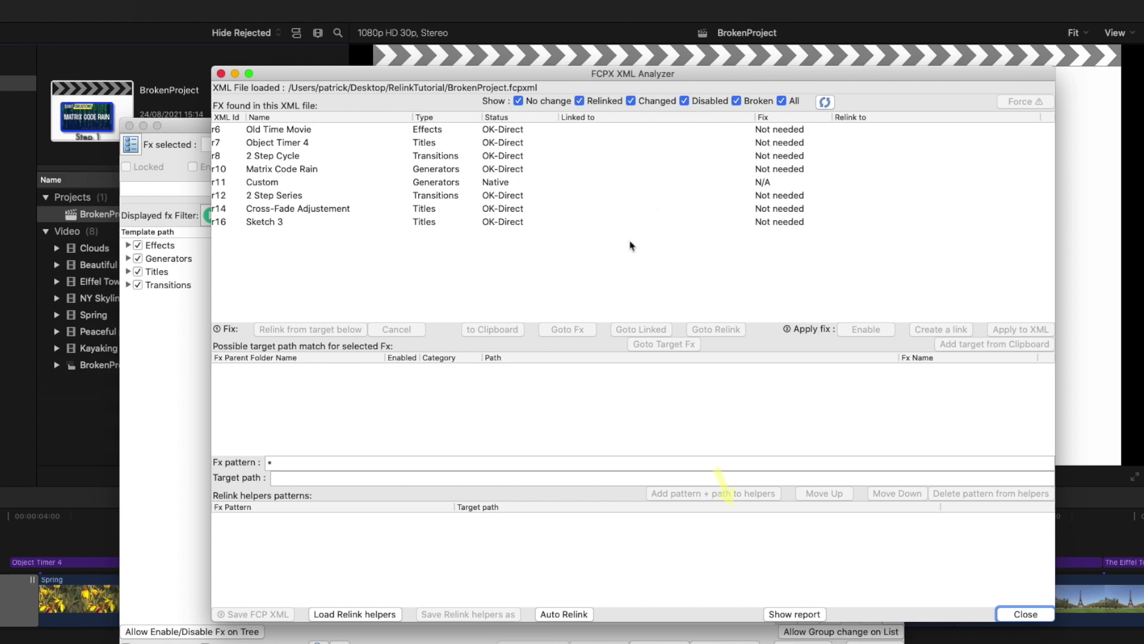
- Review the full XML report for the effects used in the project, and close the report
{"action": "left_click", "coordinate": [791, 614]}
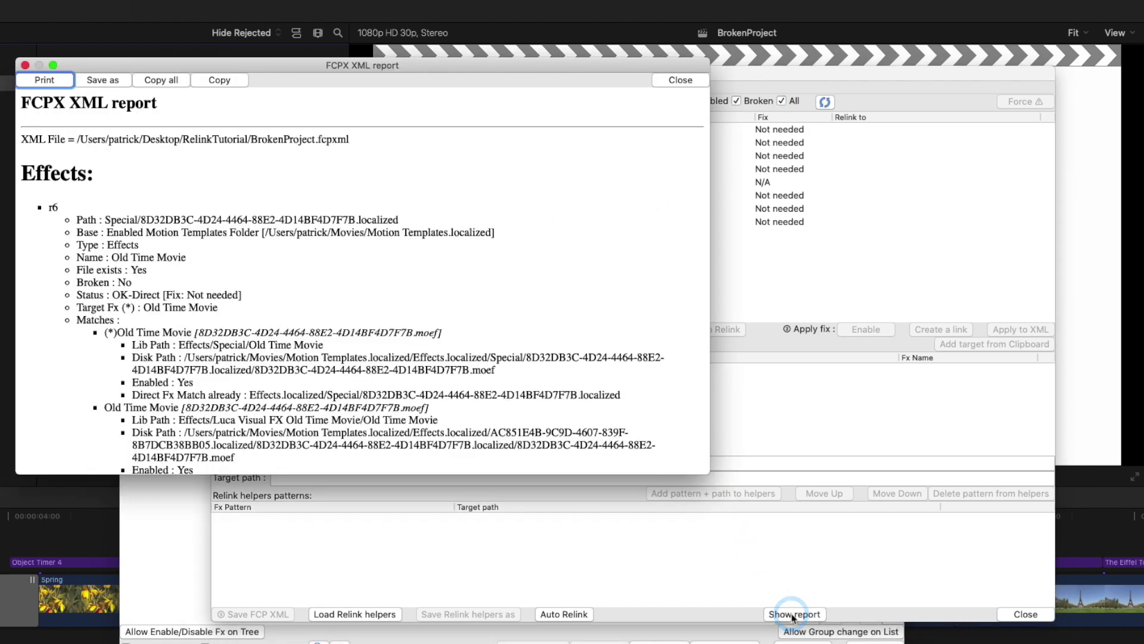
{"action": "scroll", "coordinate": [446, 333], "scroll_direction": "down", "scroll_amount": 15}
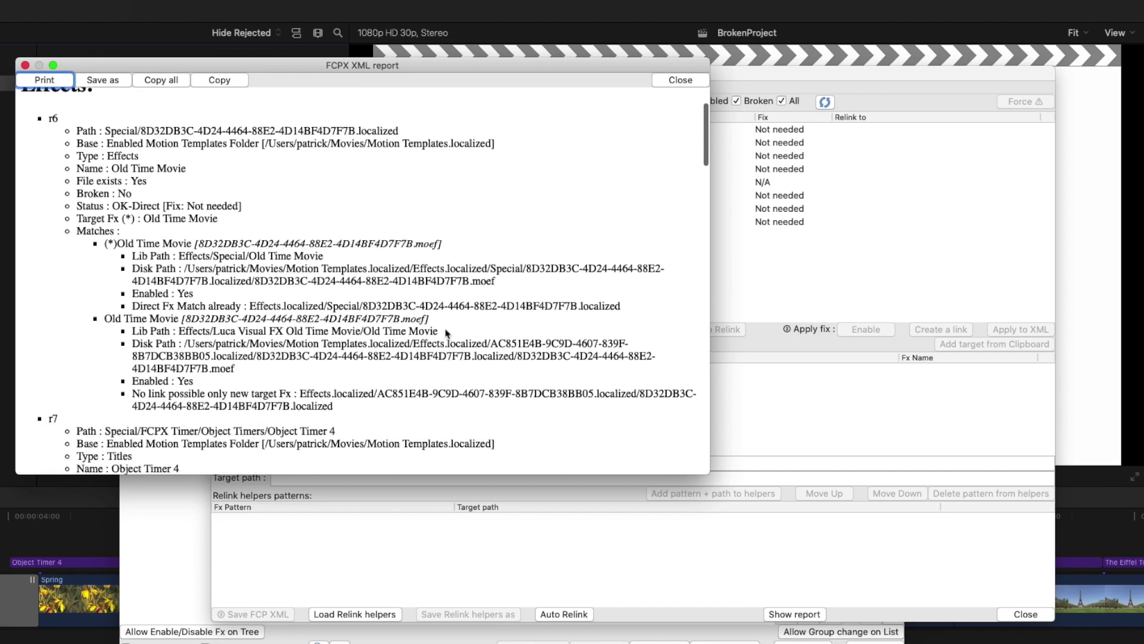
{"action": "scroll", "coordinate": [446, 333], "scroll_direction": "down", "scroll_amount": 20}
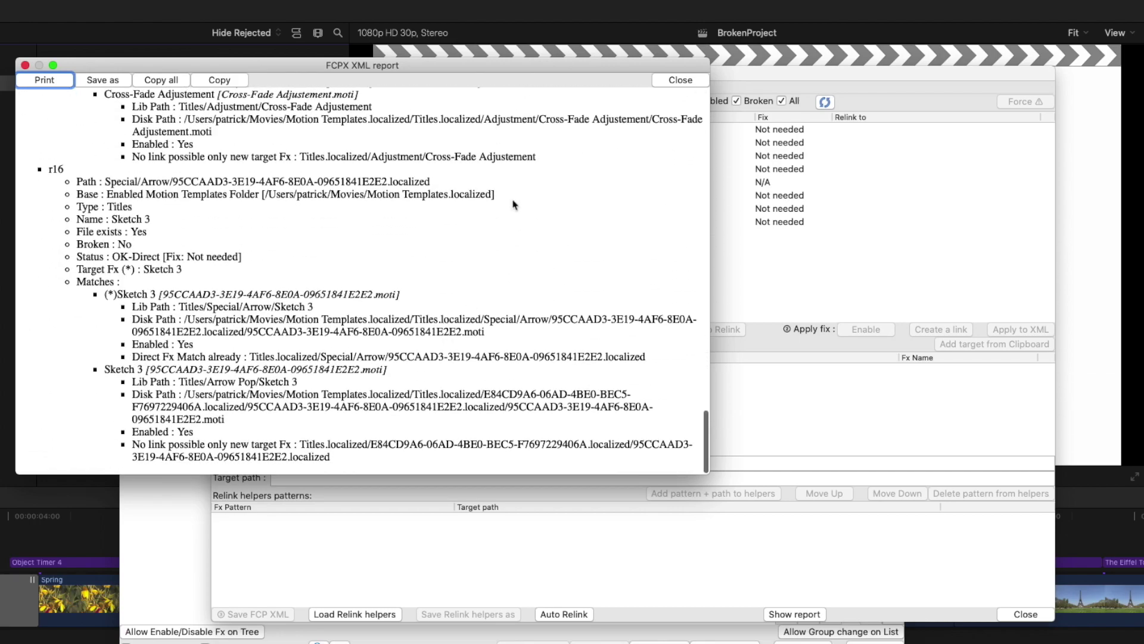
{"action": "left_click", "coordinate": [679, 79]}
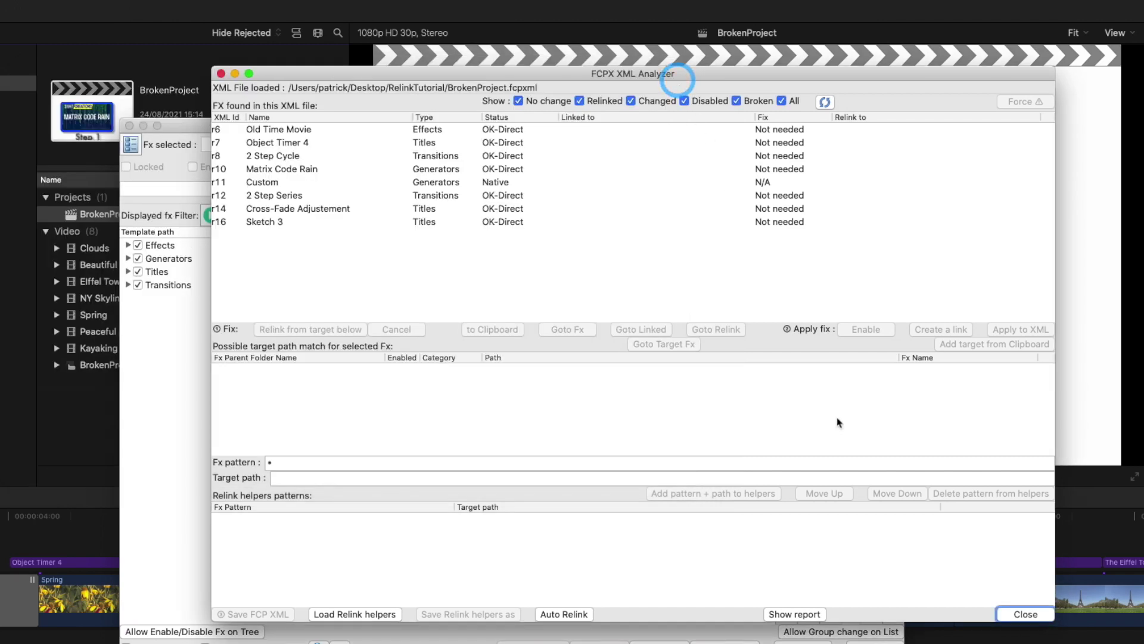
- Examine the possible target path matches of the listed effects from Old Time Movie to Sketch 3, and close the analyzer
{"action": "left_click", "coordinate": [520, 183]}
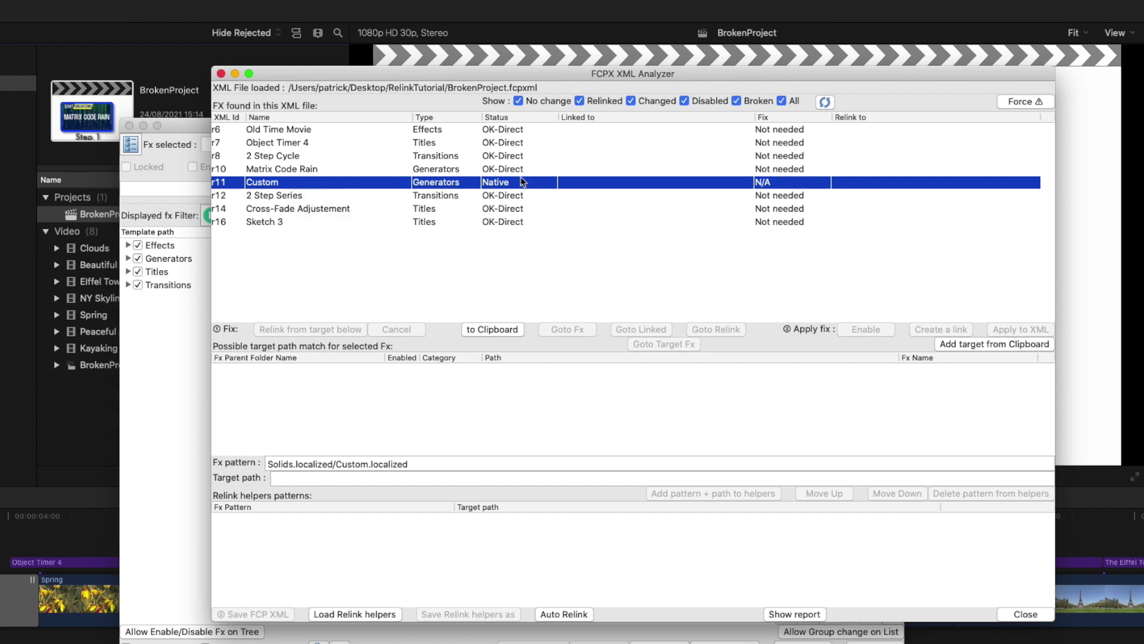
{"action": "left_click", "coordinate": [543, 131]}
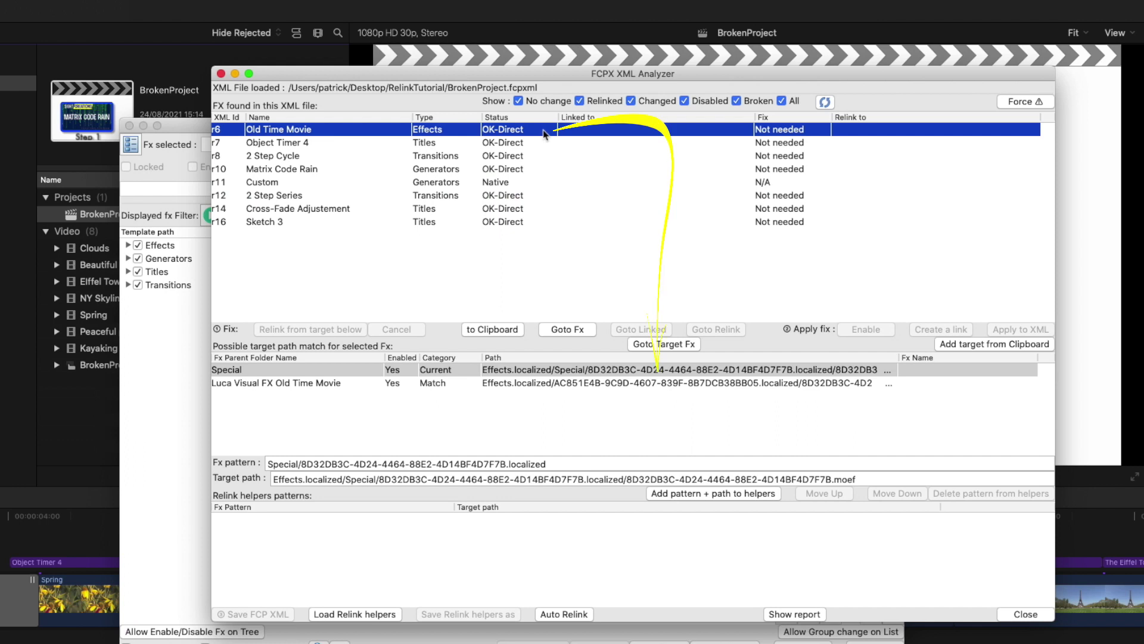
{"action": "key", "text": "Down"}
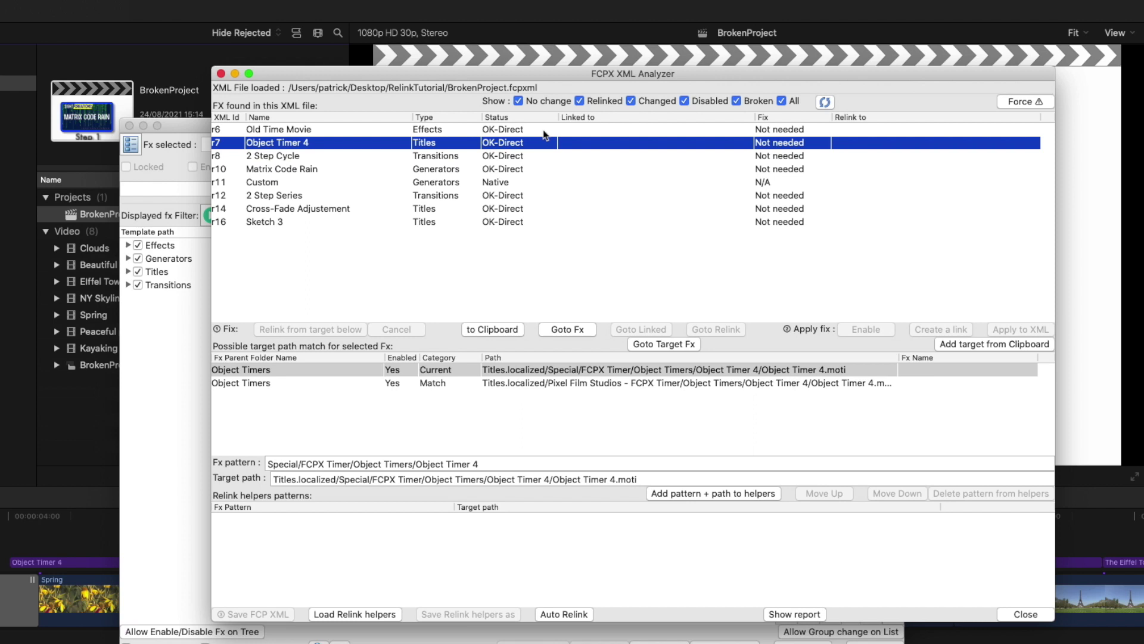
{"action": "key", "text": "Down"}
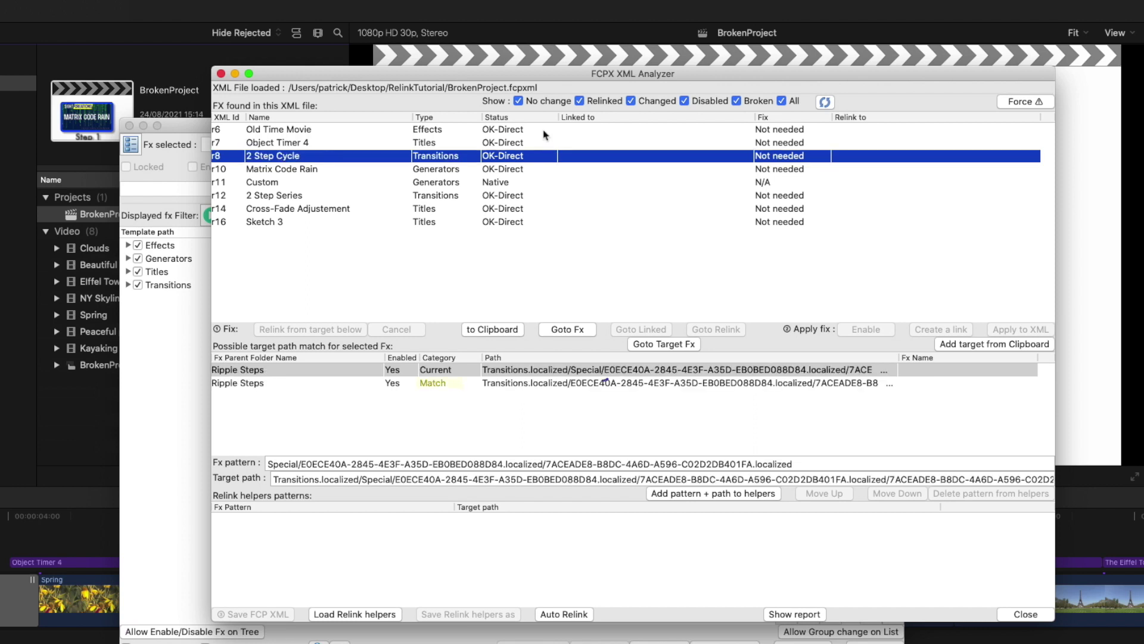
{"action": "key", "text": "Down"}
{"action": "key", "text": "Down"}
{"action": "key", "text": "Down"}
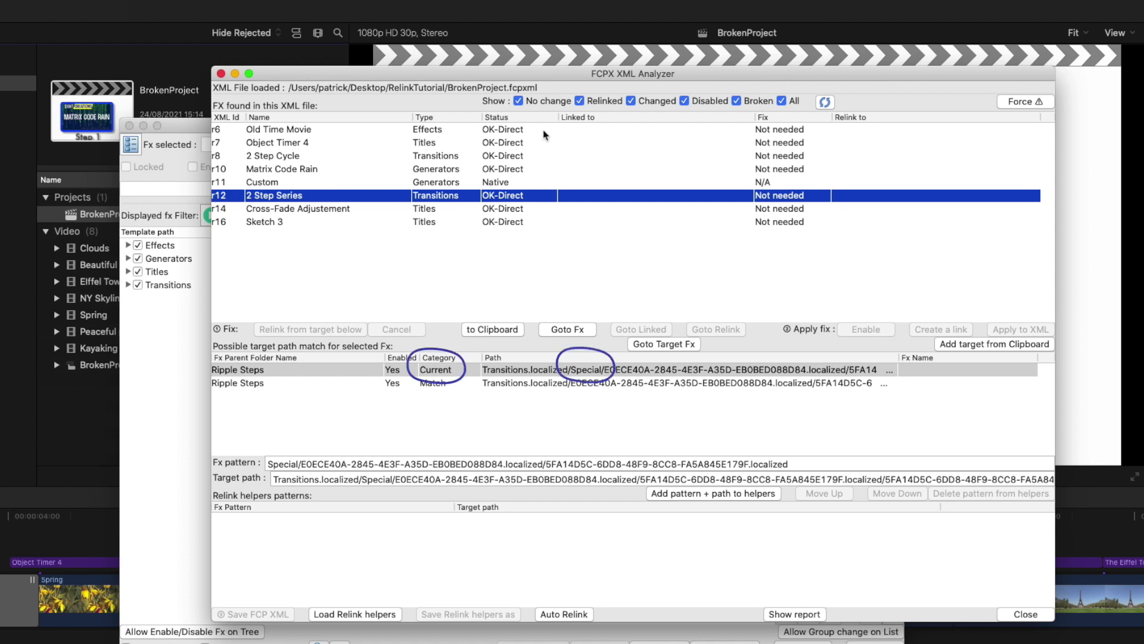
{"action": "key", "text": "Down"}
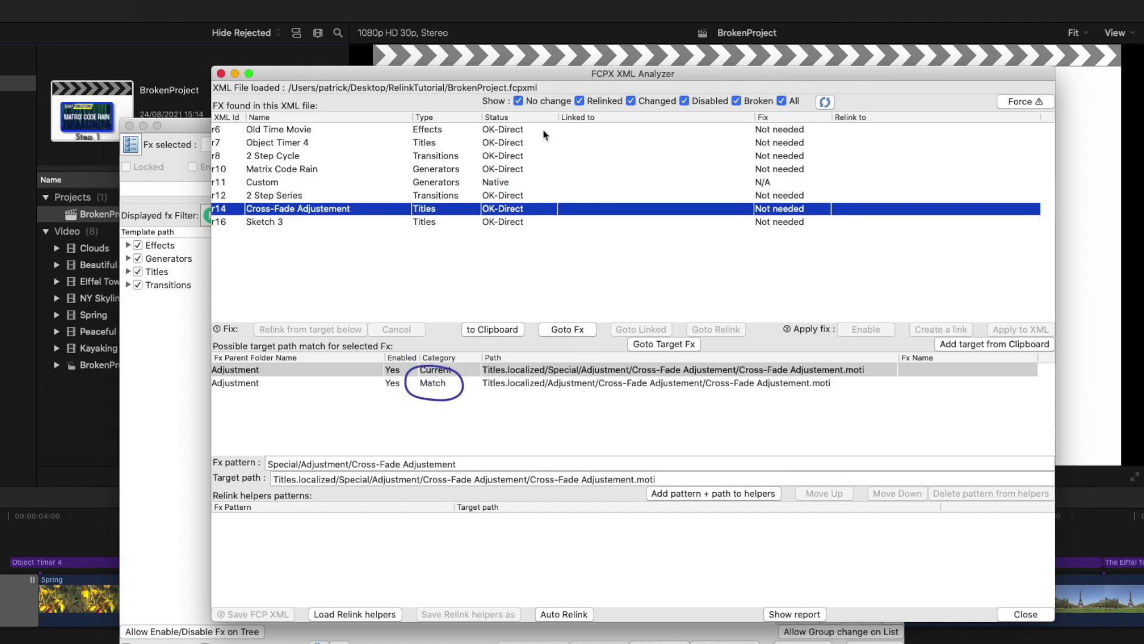
{"action": "key", "text": "Down"}
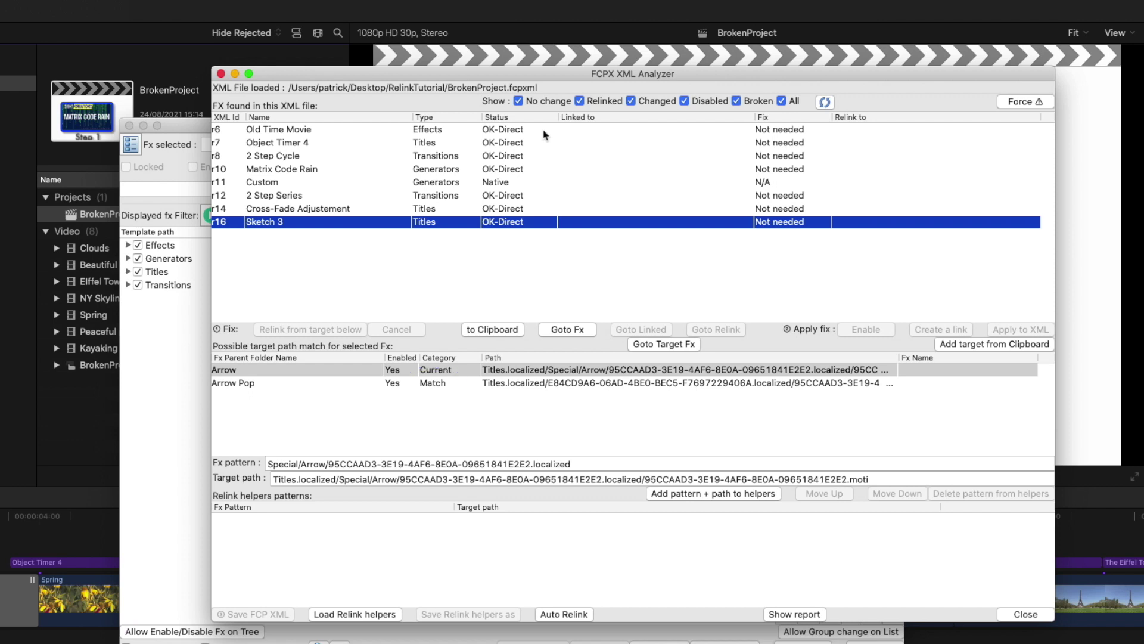
{"action": "key", "text": "super+w"}
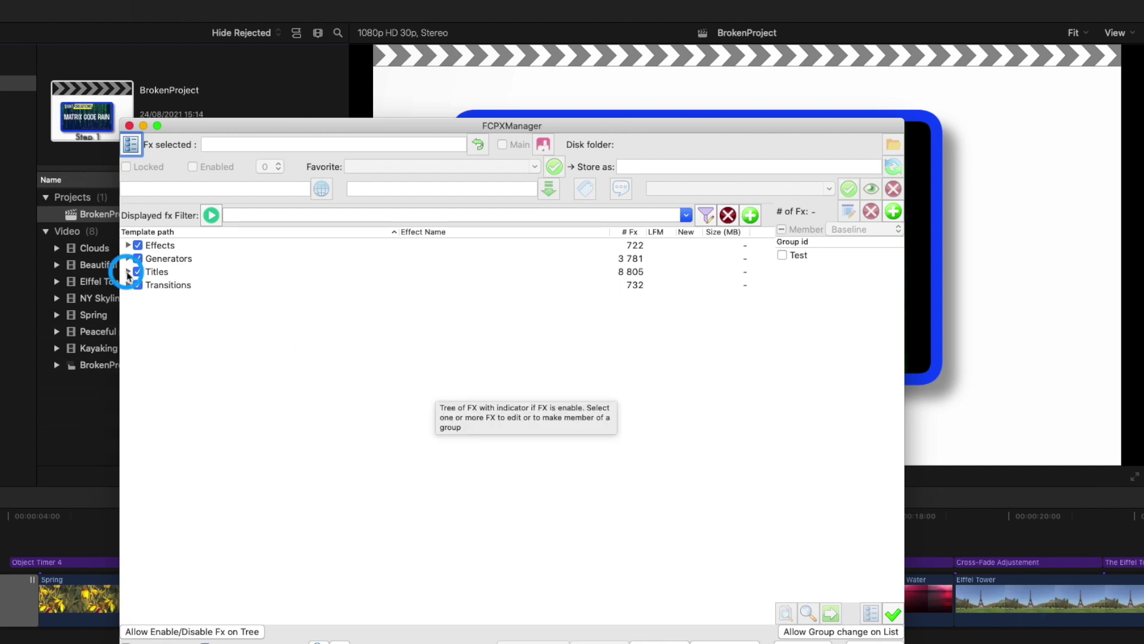
- Locate the Special category under Titles and open its enabled folder in Finder
{"action": "left_click", "coordinate": [128, 272]}
{"action": "scroll", "coordinate": [222, 341], "scroll_direction": "down", "scroll_amount": 5}
{"action": "scroll", "coordinate": [222, 341], "scroll_direction": "down", "scroll_amount": 10}
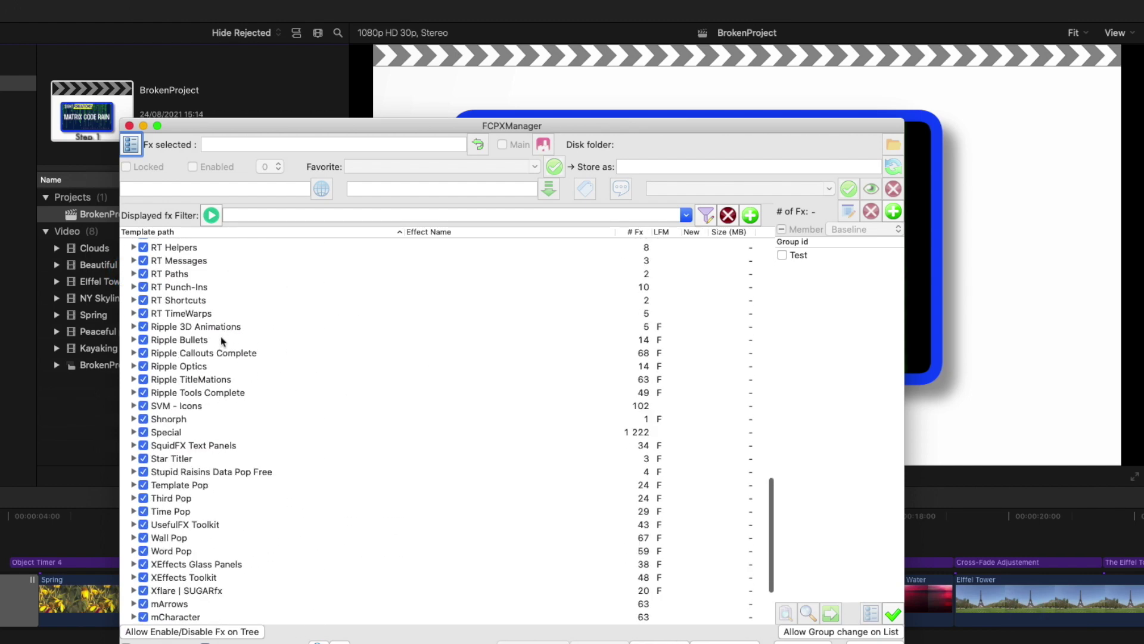
{"action": "left_click", "coordinate": [171, 408]}
{"action": "right_click", "coordinate": [172, 410]}
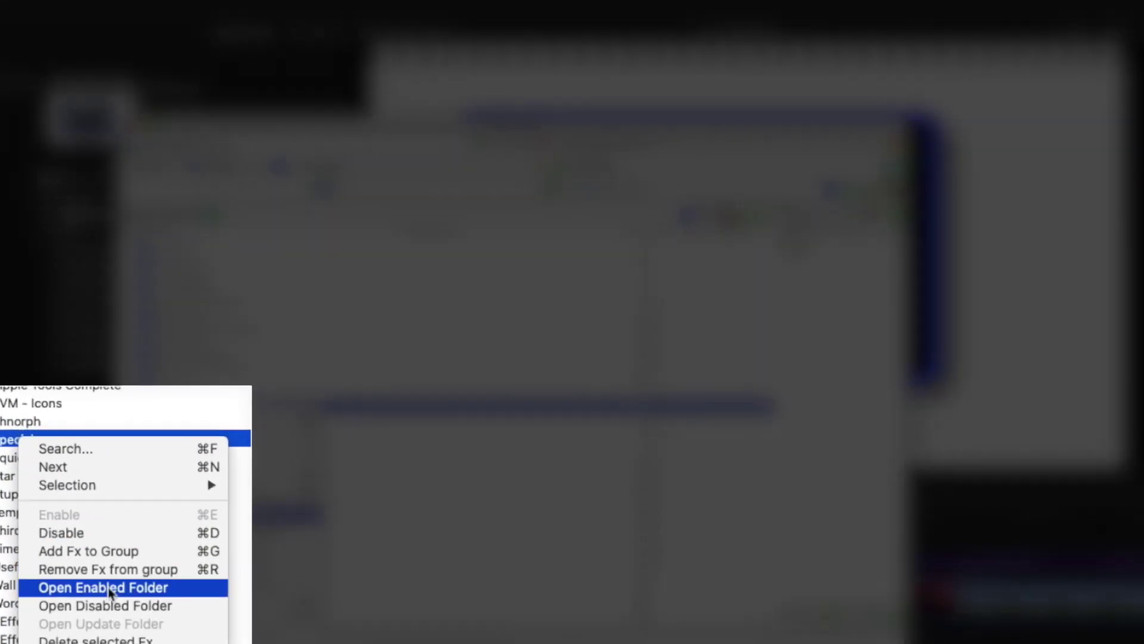
{"action": "left_click", "coordinate": [113, 587]}
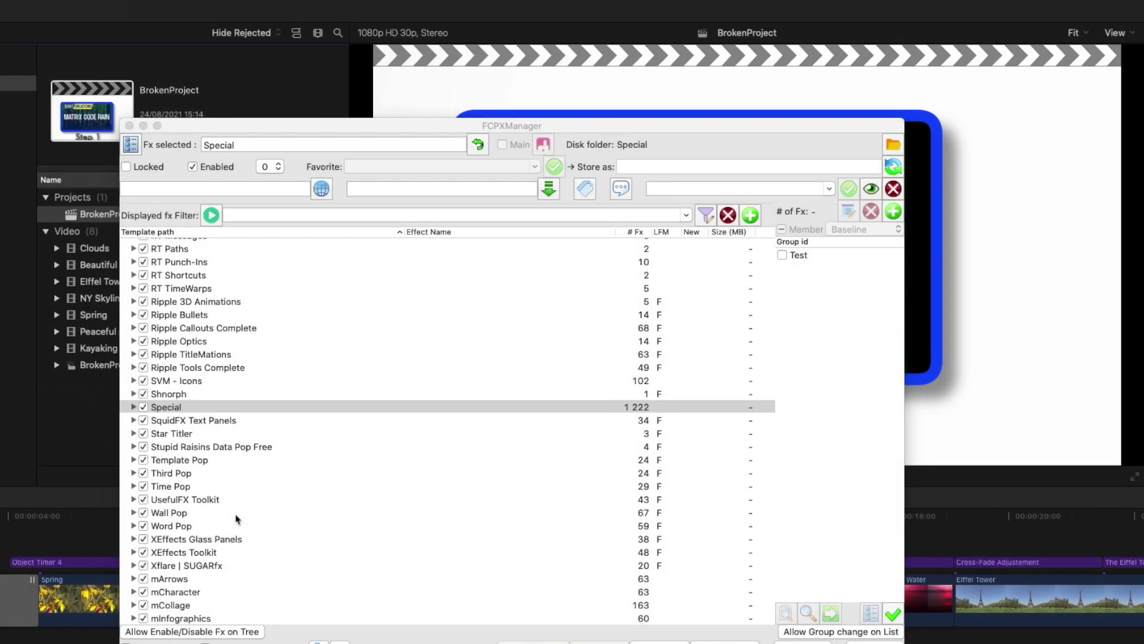
{"action": "right_click", "coordinate": [106, 131]}
{"action": "left_click", "coordinate": [182, 159]}
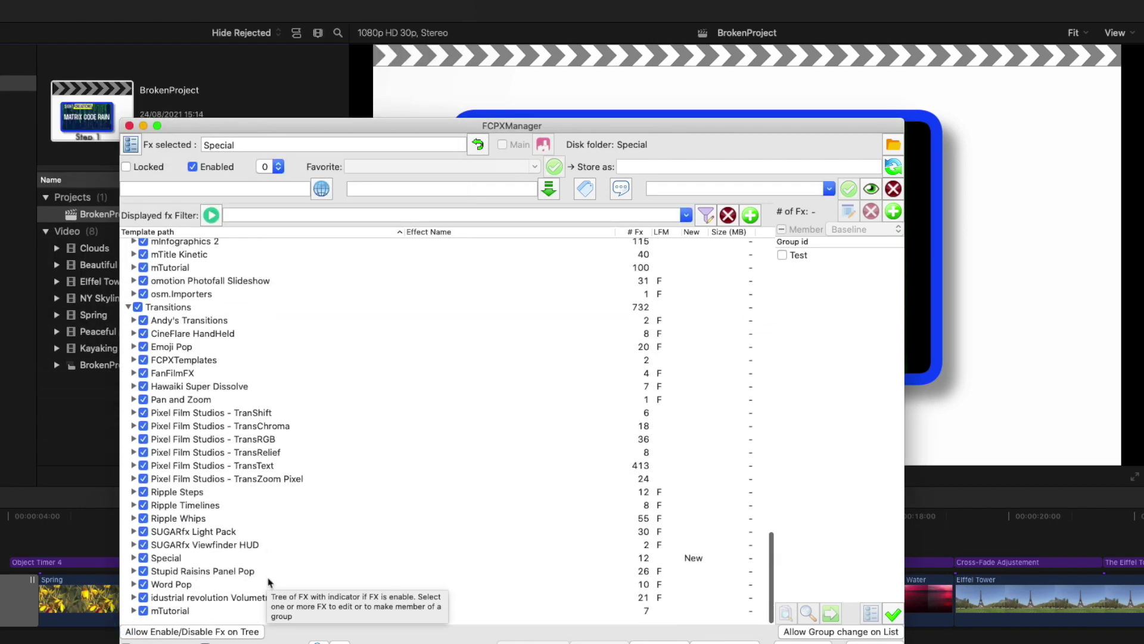
- Open the enabled Special folders of Transitions and Generators in Finder, and delete them there
{"action": "right_click", "coordinate": [164, 565]}
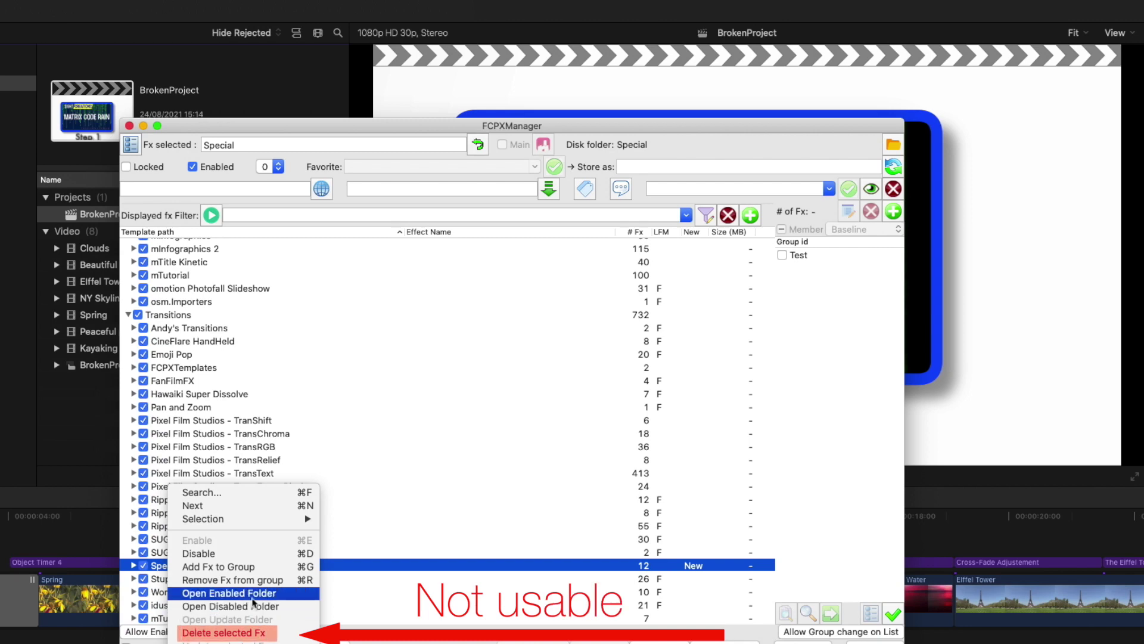
{"action": "left_click", "coordinate": [258, 594]}
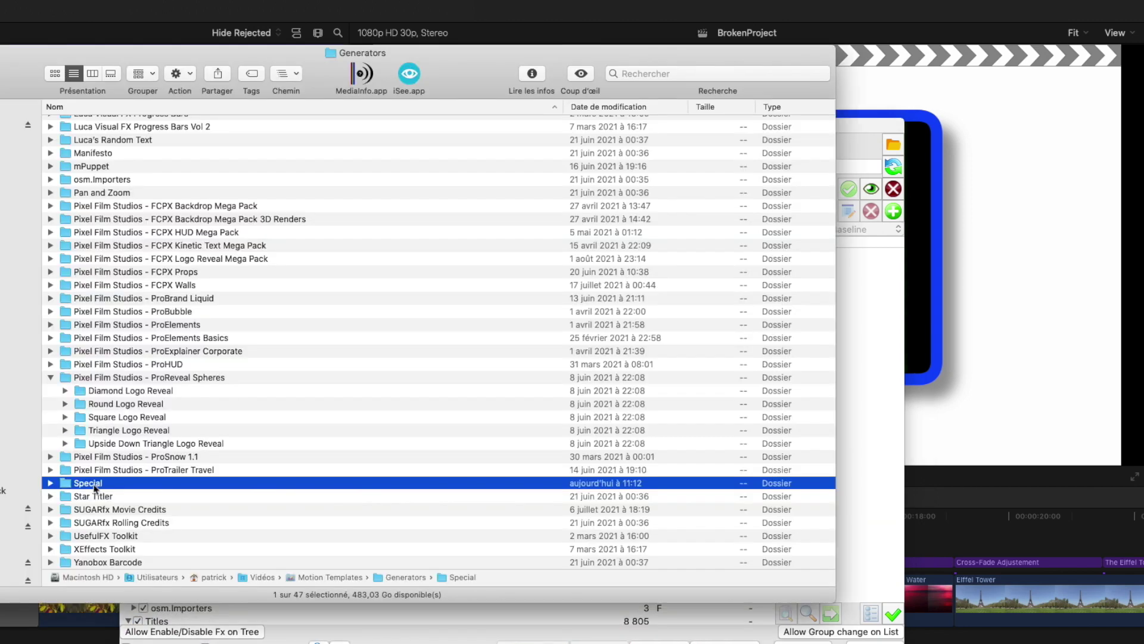
{"action": "right_click", "coordinate": [94, 487]}
{"action": "left_click", "coordinate": [191, 421]}
{"action": "key", "text": "super+w"}
- Open the enabled Special folder of the Effects category in Finder, delete it, and close the Finder window
{"action": "scroll", "coordinate": [250, 449], "scroll_direction": "up", "scroll_amount": 2}
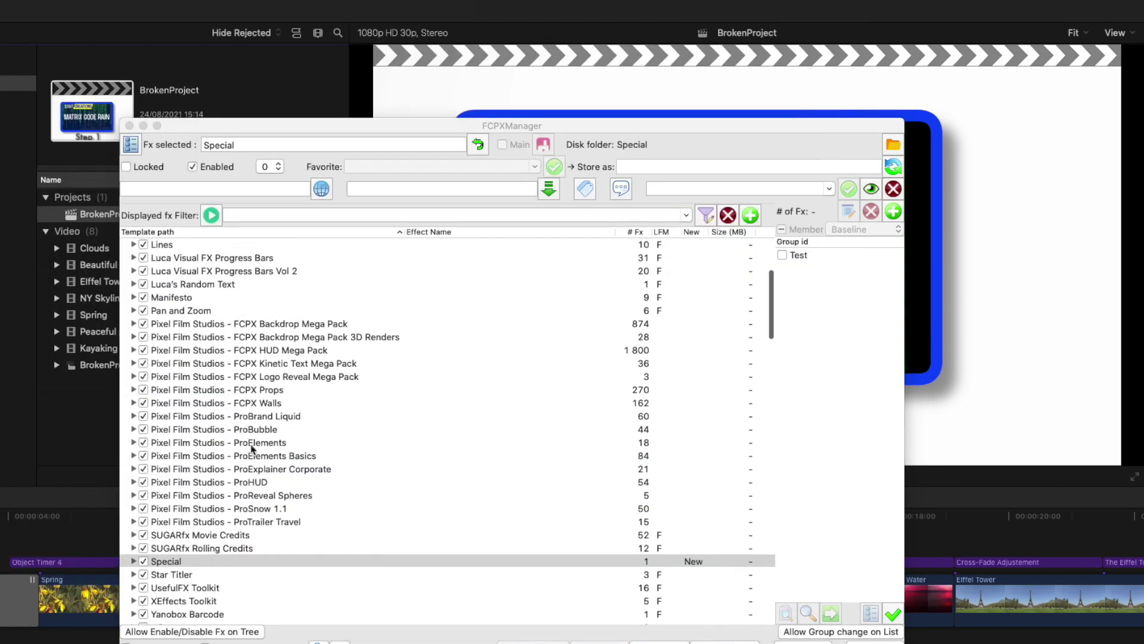
{"action": "scroll", "coordinate": [251, 449], "scroll_direction": "down", "scroll_amount": 1}
{"action": "scroll", "coordinate": [224, 327], "scroll_direction": "up", "scroll_amount": 7}
{"action": "left_click", "coordinate": [126, 245]}
{"action": "scroll", "coordinate": [276, 462], "scroll_direction": "down", "scroll_amount": 9}
{"action": "right_click", "coordinate": [169, 508]}
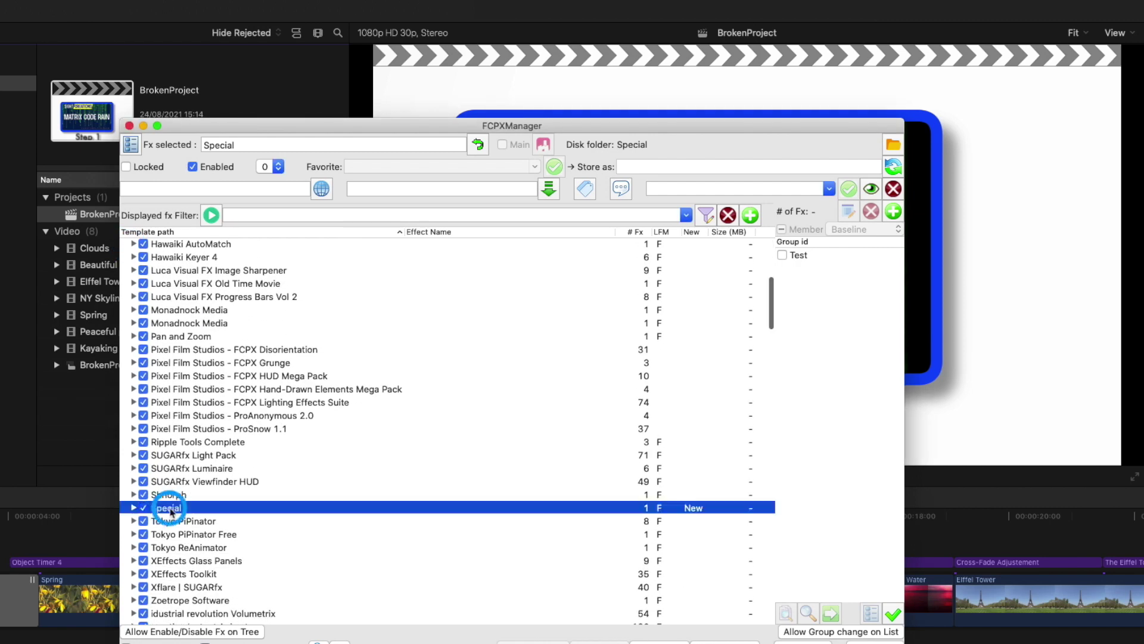
{"action": "left_click", "coordinate": [247, 616]}
{"action": "right_click", "coordinate": [94, 466]}
{"action": "left_click", "coordinate": [159, 467]}
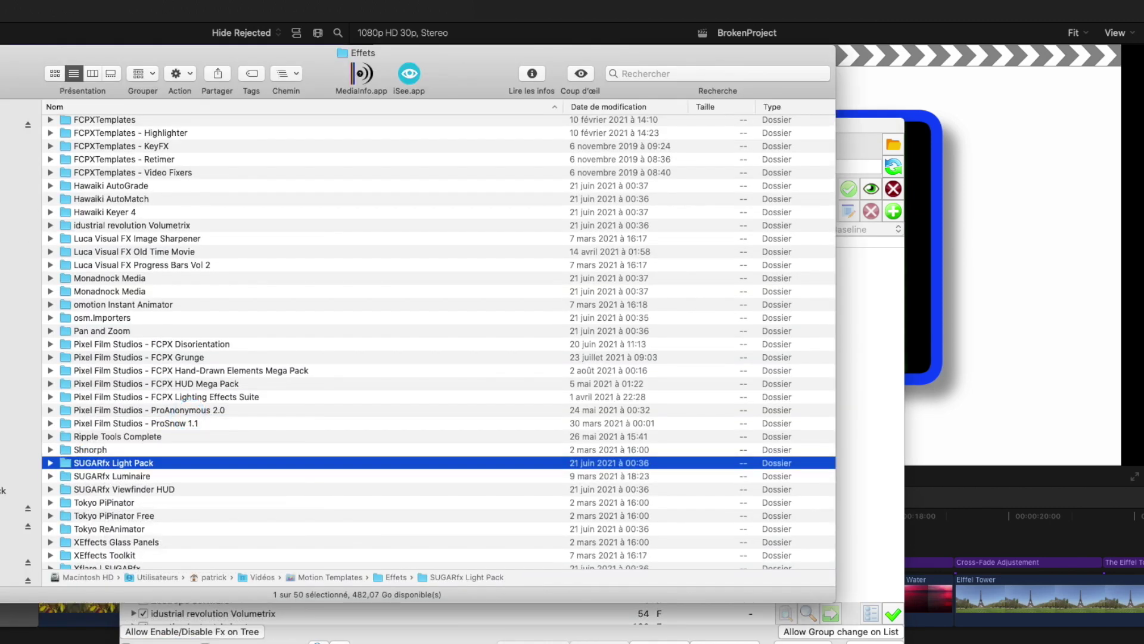
{"action": "key", "text": "super+w"}
- Reload the disk structure in FCPX Manager
{"action": "scroll", "coordinate": [169, 338], "scroll_direction": "up", "scroll_amount": 5}
{"action": "left_click", "coordinate": [179, 275]}
{"action": "left_click", "coordinate": [128, 7]}
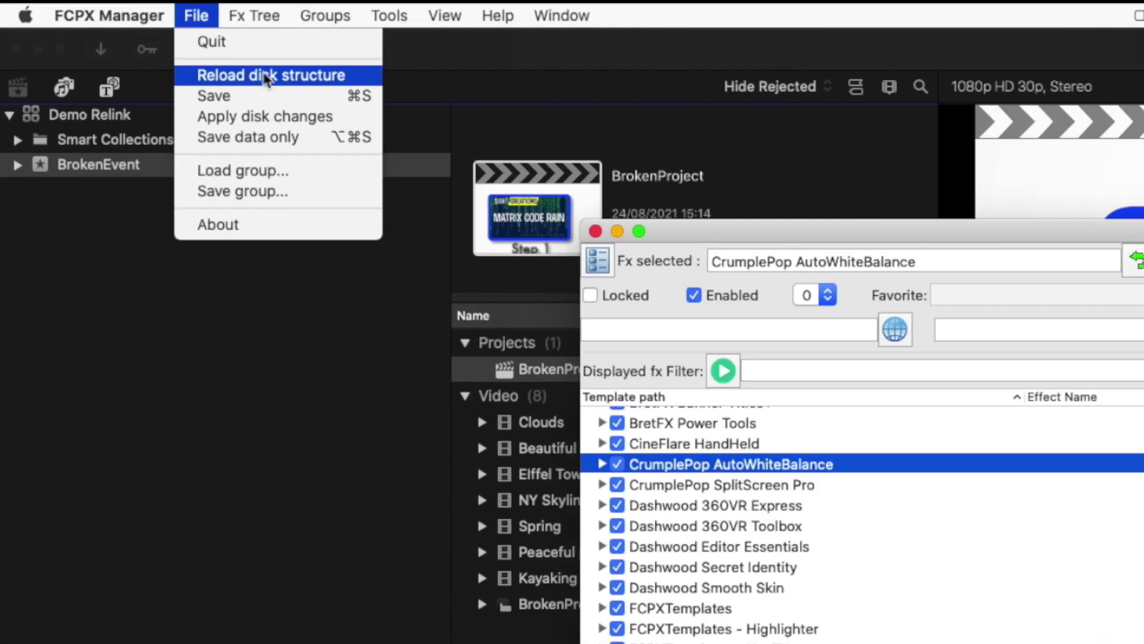
{"action": "left_click", "coordinate": [267, 78]}
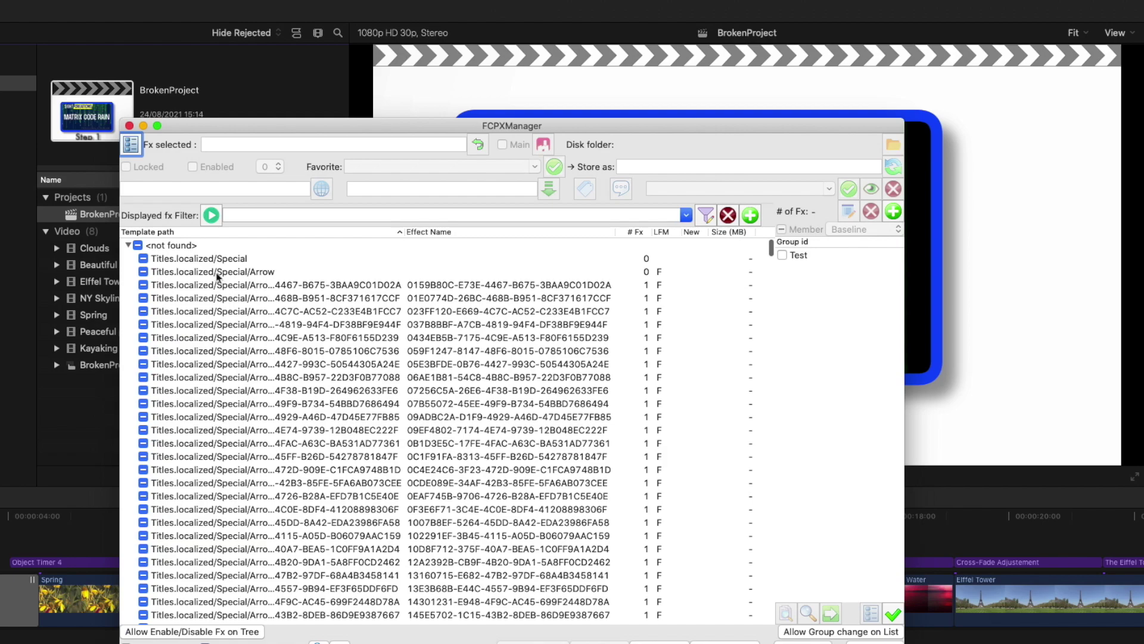
- Delete all entries under <not found>, from Titles.localized/Special to Ruler Circle Timer 99, including their associated data
{"action": "left_click", "coordinate": [221, 259]}
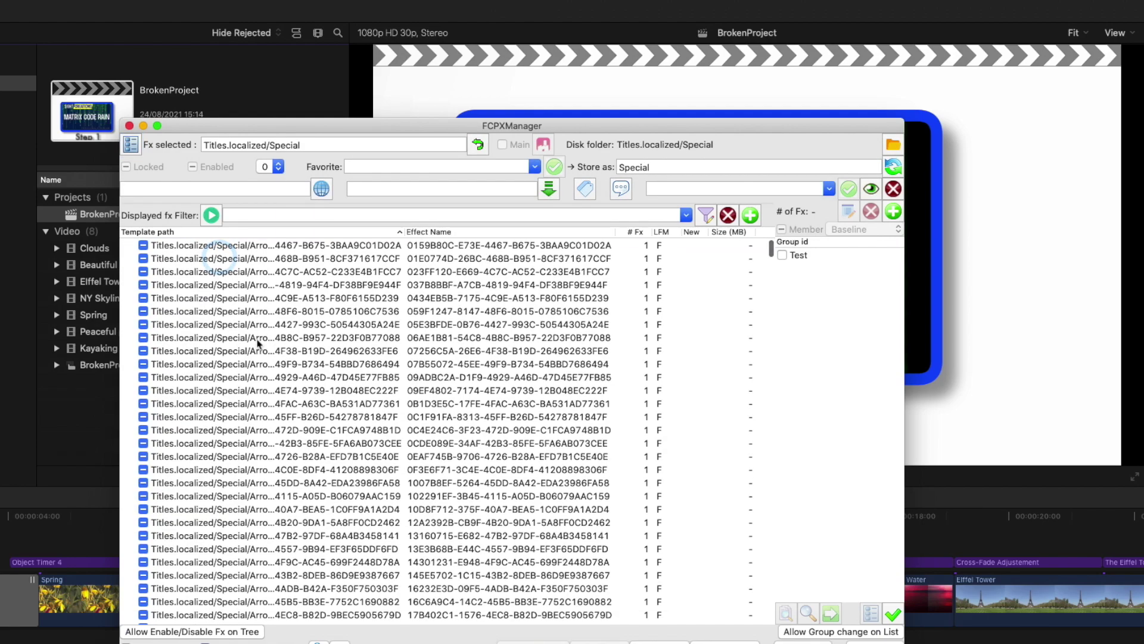
{"action": "scroll", "coordinate": [258, 344], "scroll_direction": "down", "scroll_amount": 20}
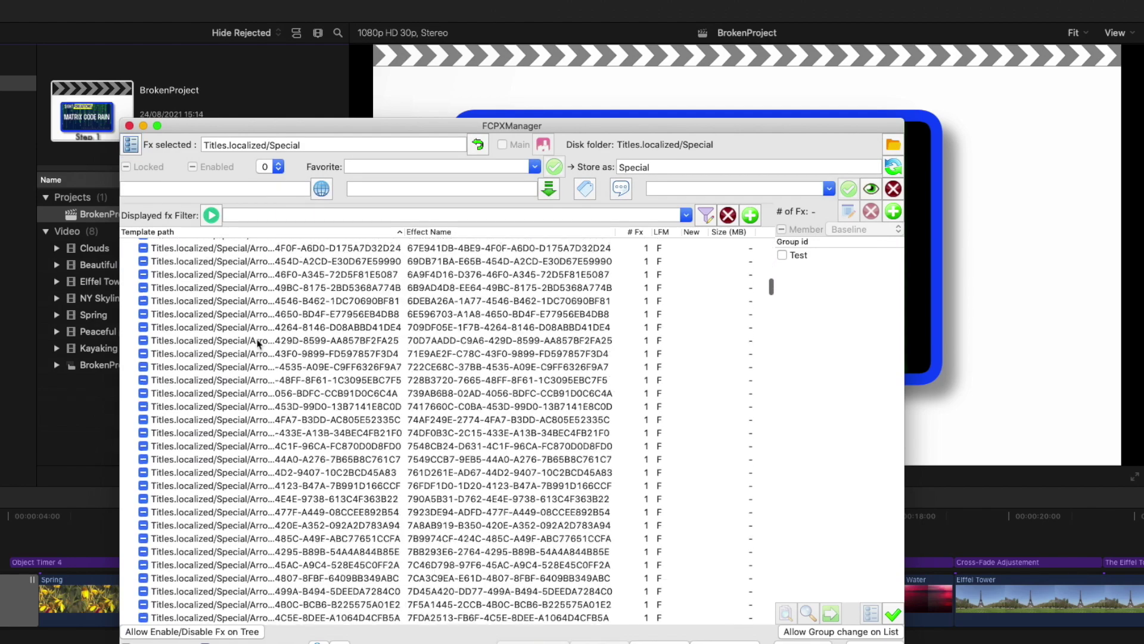
{"action": "scroll", "coordinate": [257, 343], "scroll_direction": "down", "scroll_amount": 20}
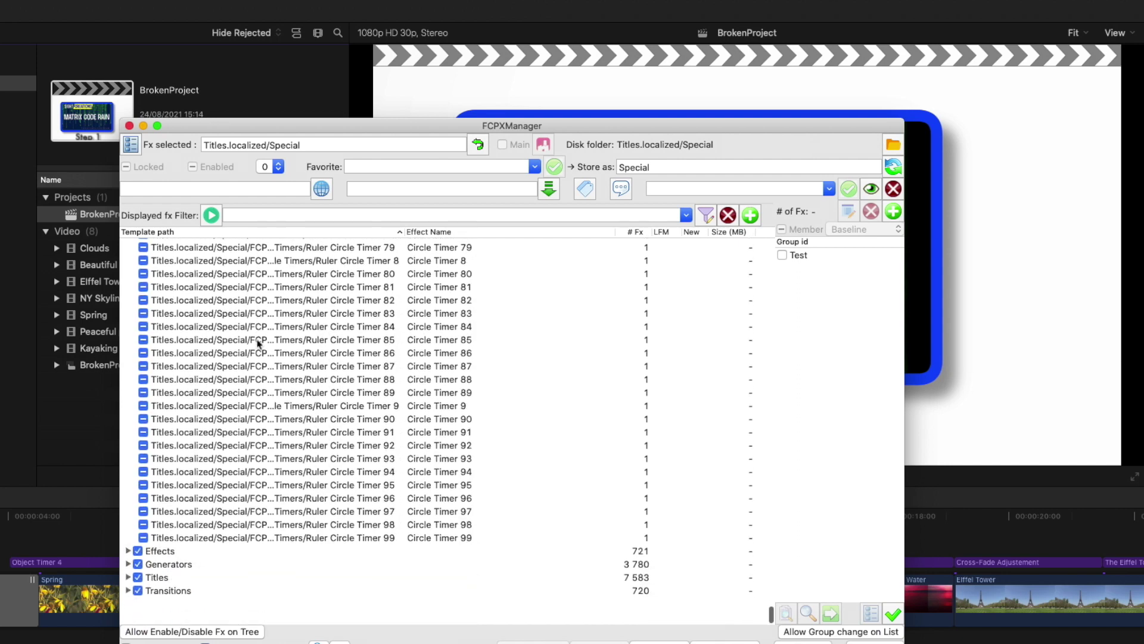
{"action": "left_click", "coordinate": [261, 566], "text": "shift"}
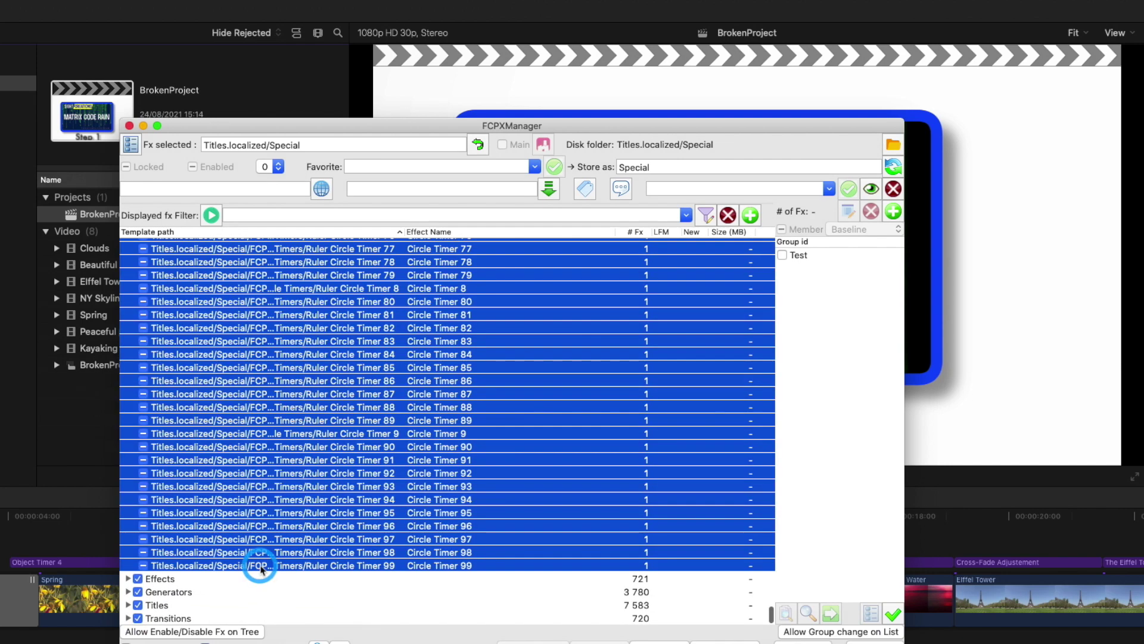
{"action": "right_click", "coordinate": [261, 568]}
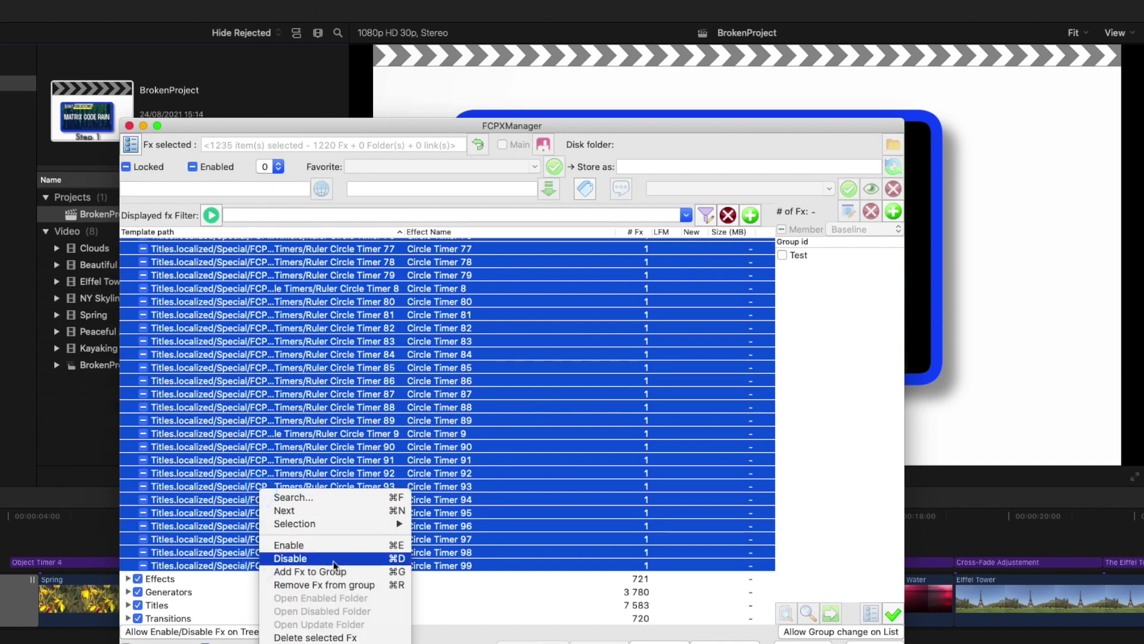
{"action": "left_click", "coordinate": [344, 642]}
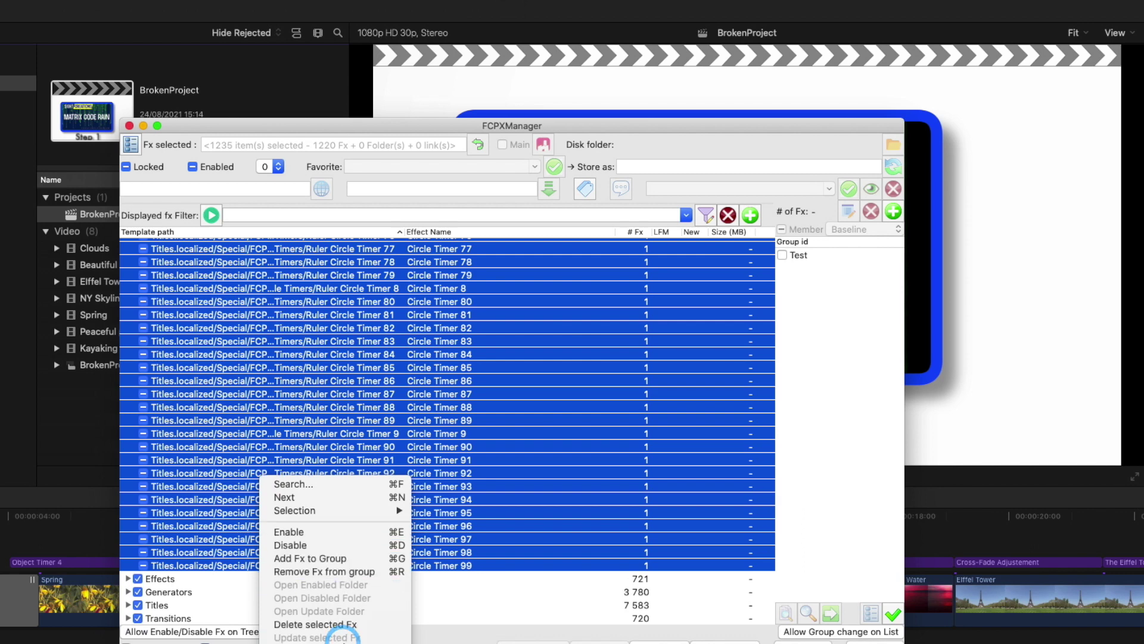
{"action": "left_click", "coordinate": [345, 624]}
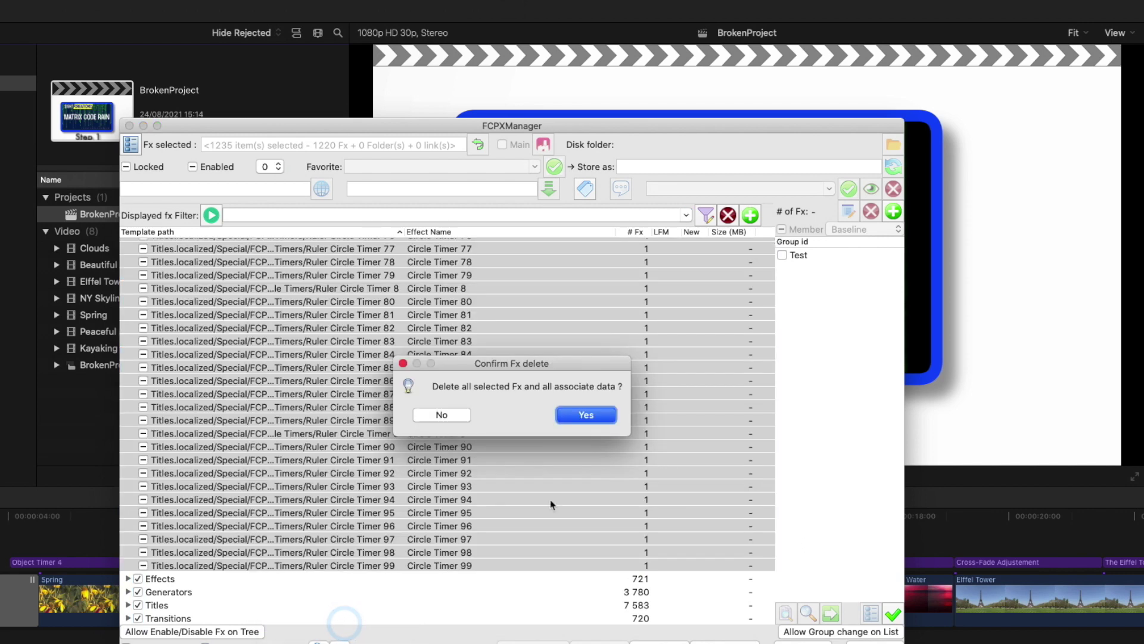
{"action": "left_click", "coordinate": [586, 416]}
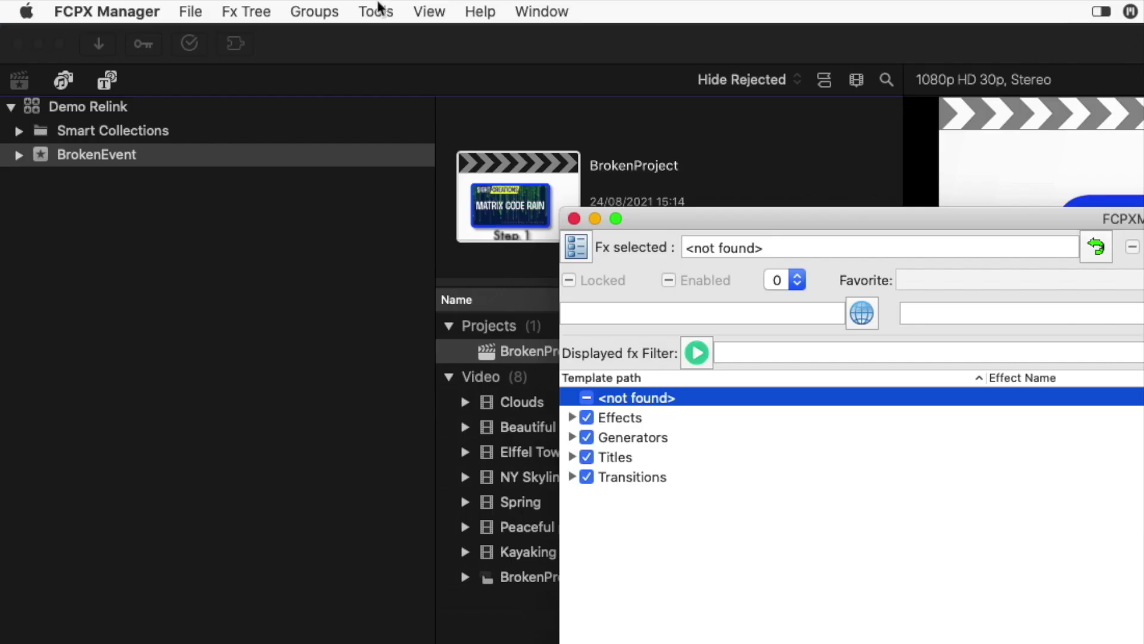
- Load BrokenProject.fcpxml from the RelinkTutorial folder into the FCPX XML Analyzer
{"action": "left_click", "coordinate": [375, 11]}
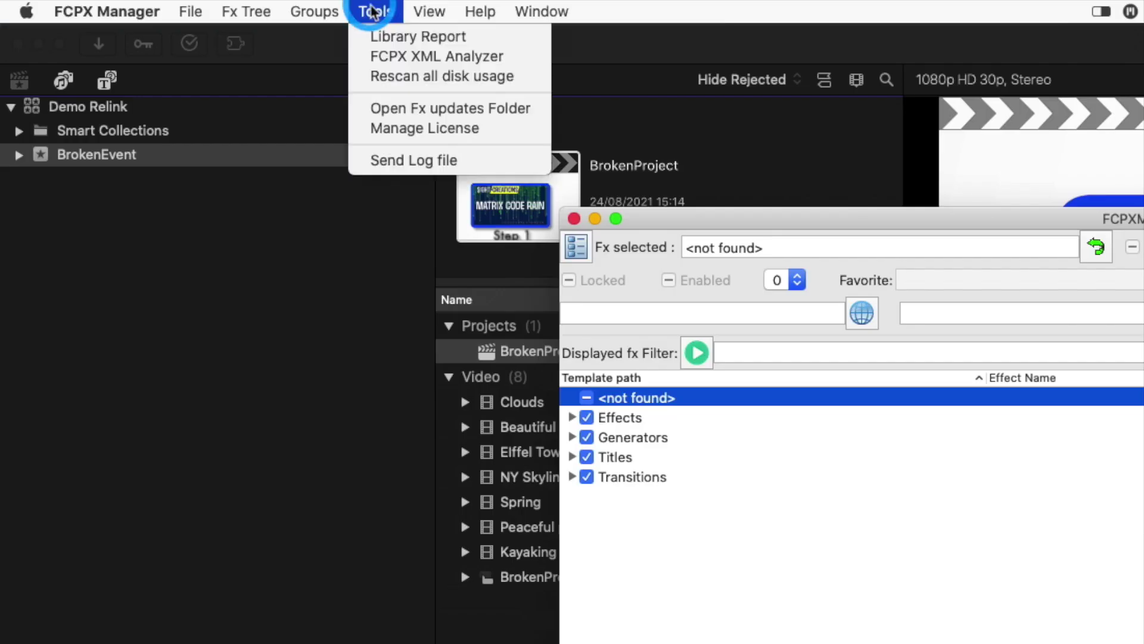
{"action": "left_click", "coordinate": [386, 57]}
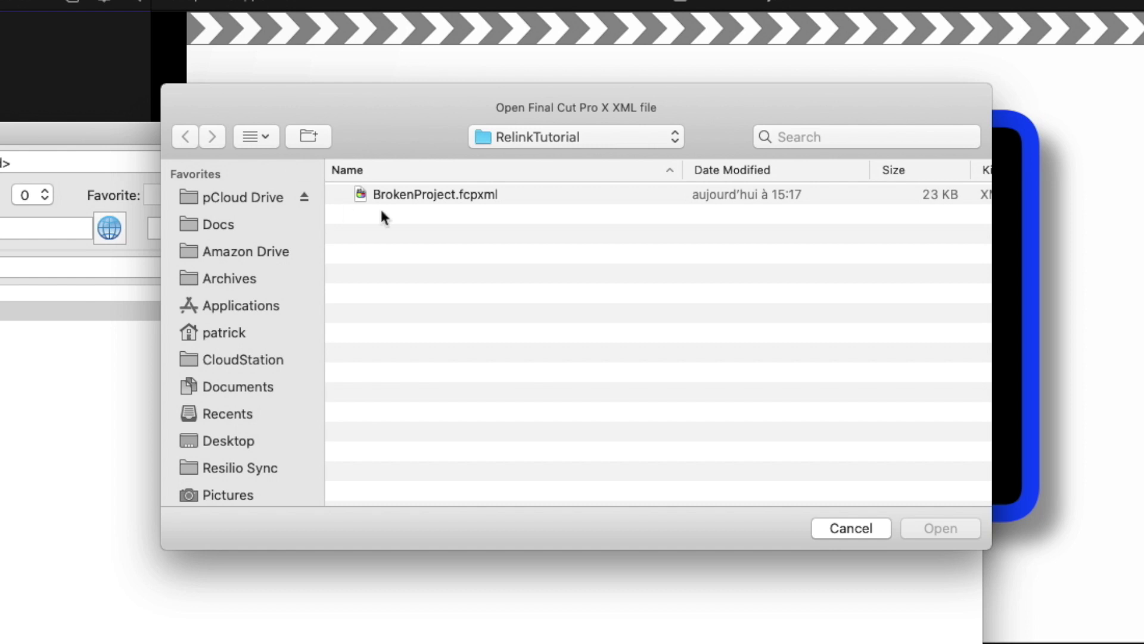
{"action": "left_click", "coordinate": [401, 195]}
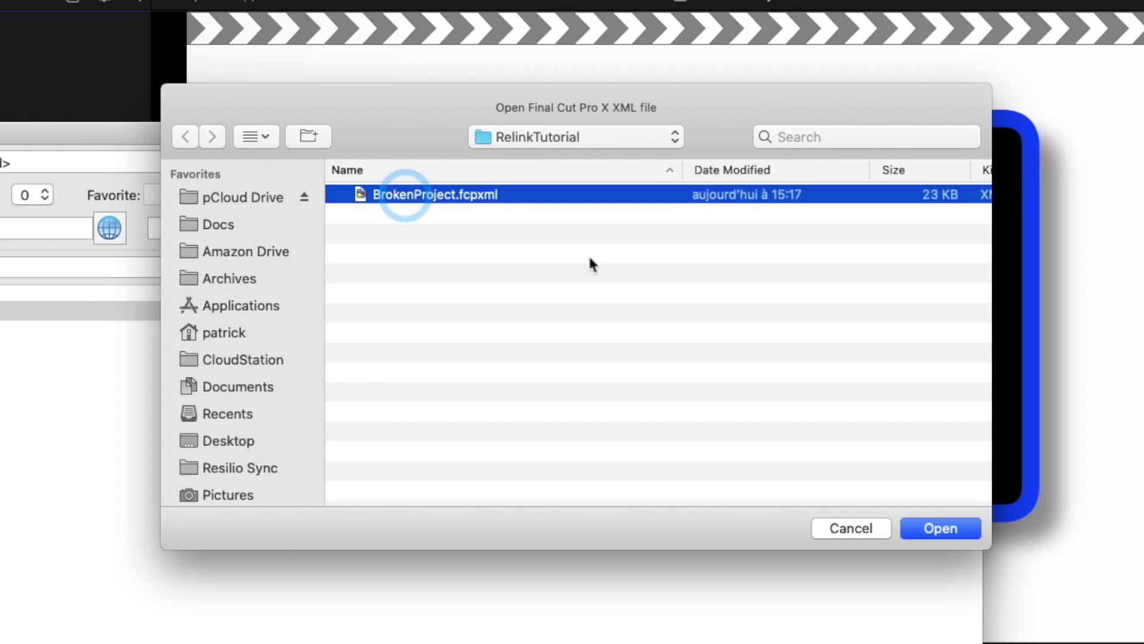
{"action": "left_click", "coordinate": [946, 525]}
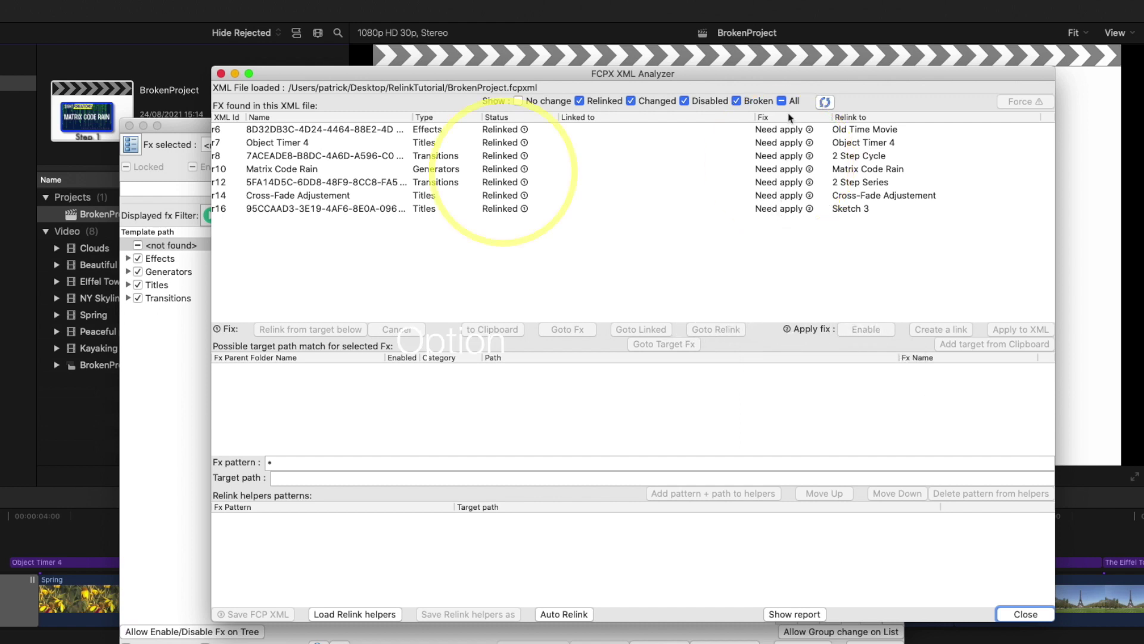
- Check the list with the No change effects shown, and hide them again
{"action": "left_click", "coordinate": [519, 101]}
{"action": "left_click", "coordinate": [519, 101]}
{"action": "left_click", "coordinate": [519, 101]}
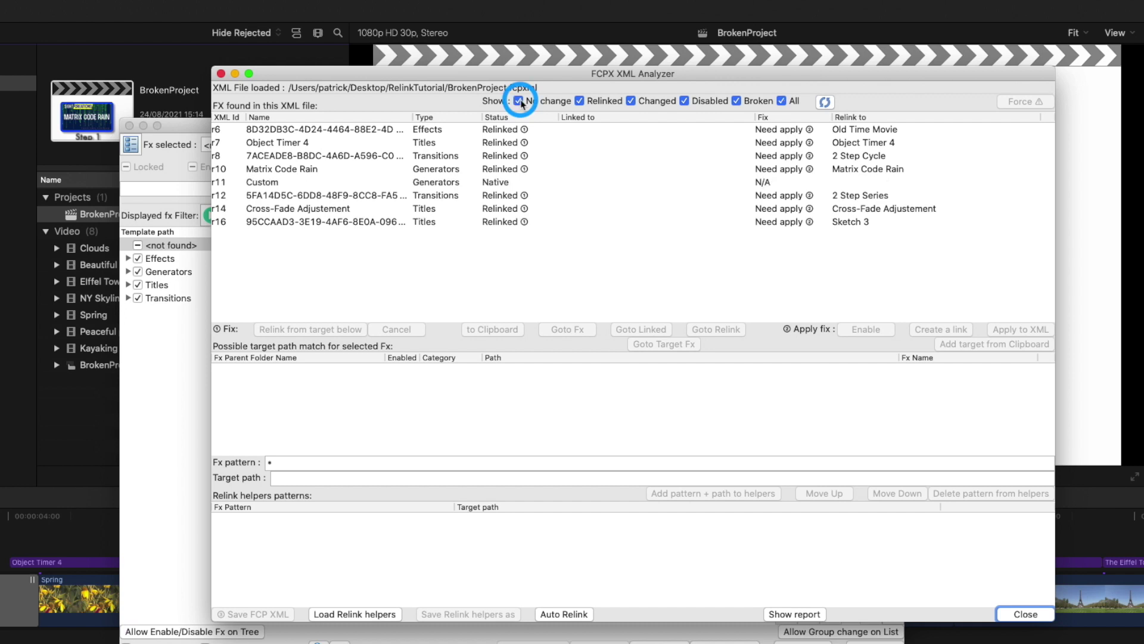
{"action": "left_click", "coordinate": [519, 102]}
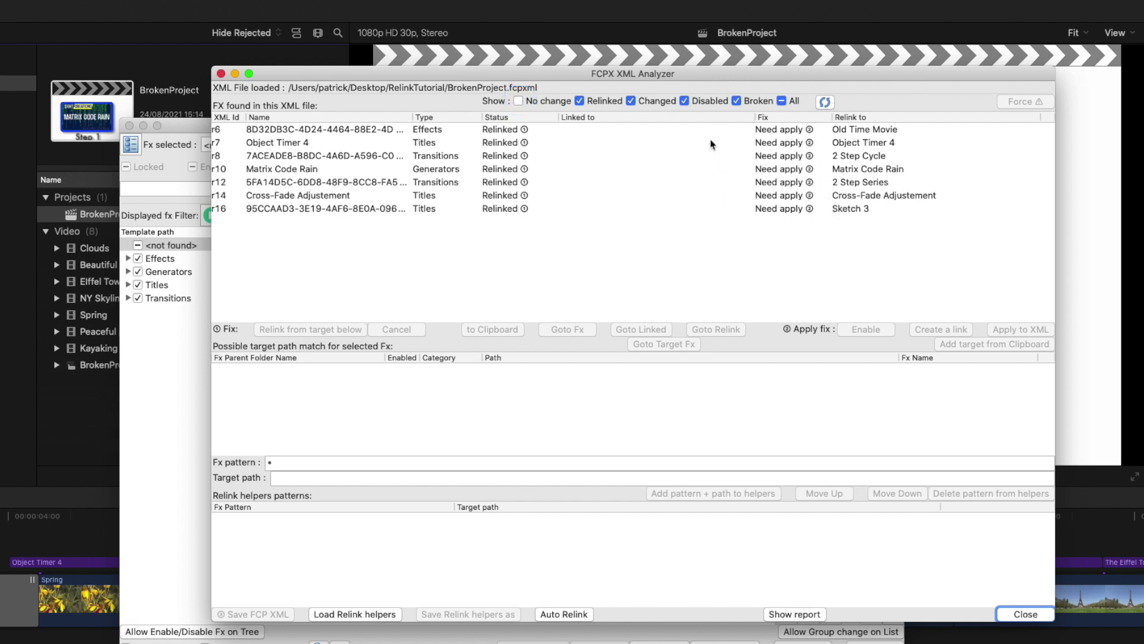
- Switch to Final Cut Pro, play through BrokenProject to inspect its missing effects, and return to FCPX Manager
{"action": "left_click", "coordinate": [207, 203]}
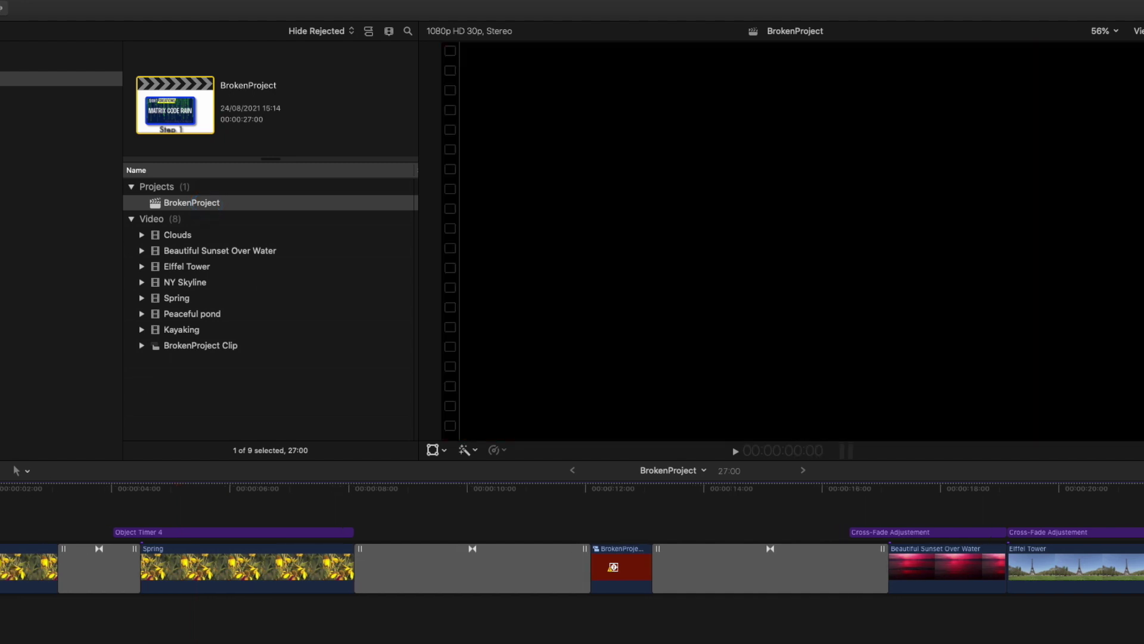
{"action": "key", "text": "space"}
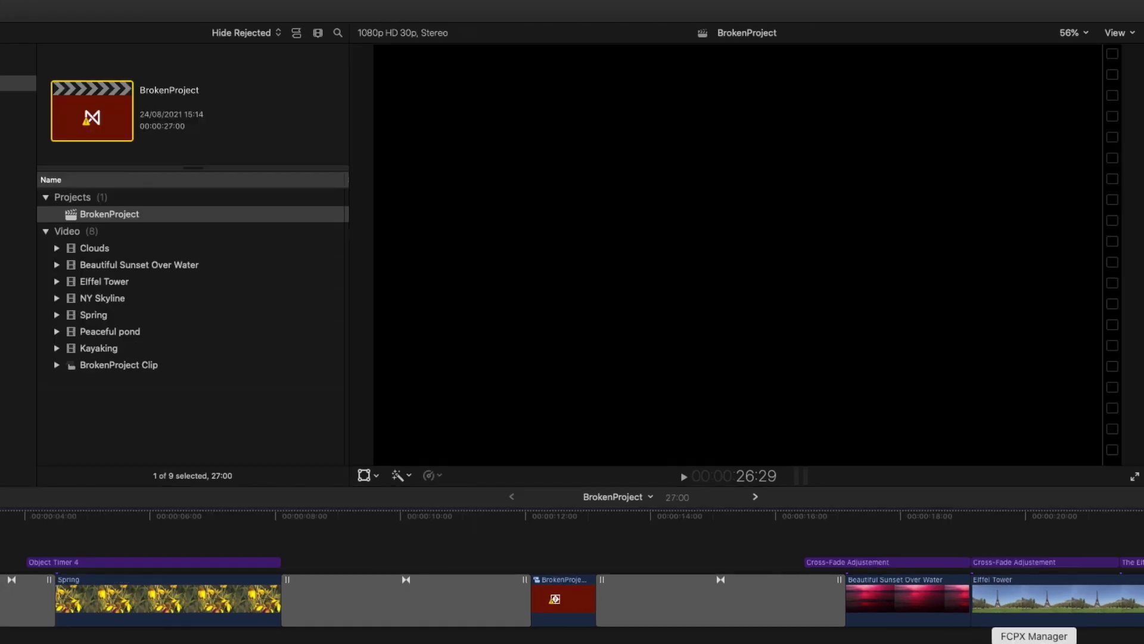
{"action": "left_click", "coordinate": [1034, 642]}
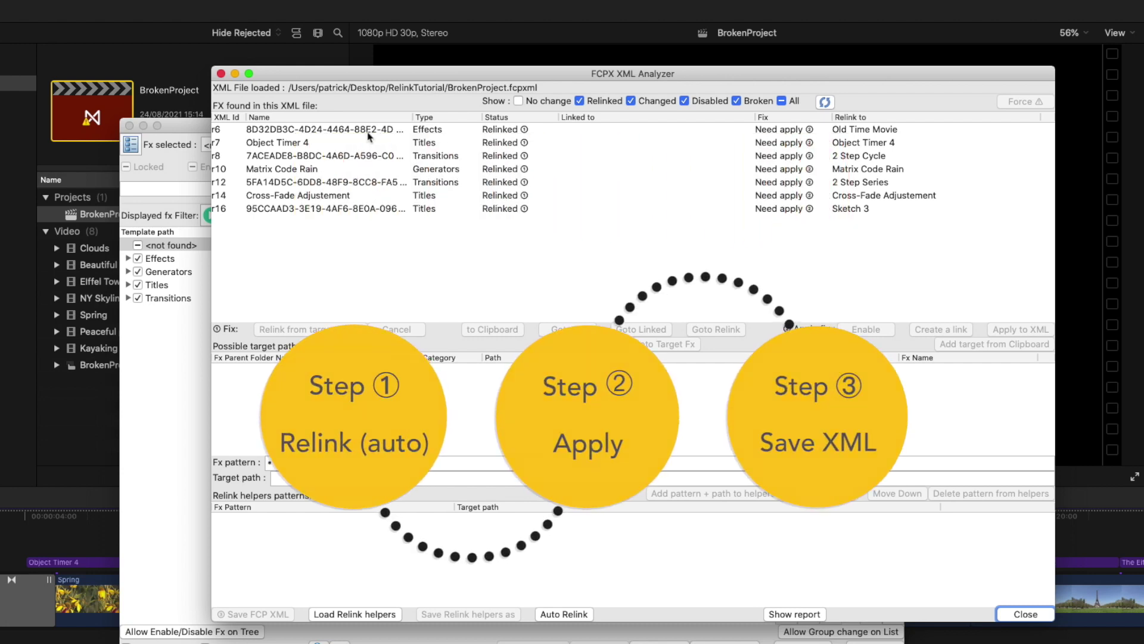
- Apply the relink fixes for Old Time Movie and Object Timer 4 to the XML, one at a time
{"action": "left_click", "coordinate": [369, 135]}
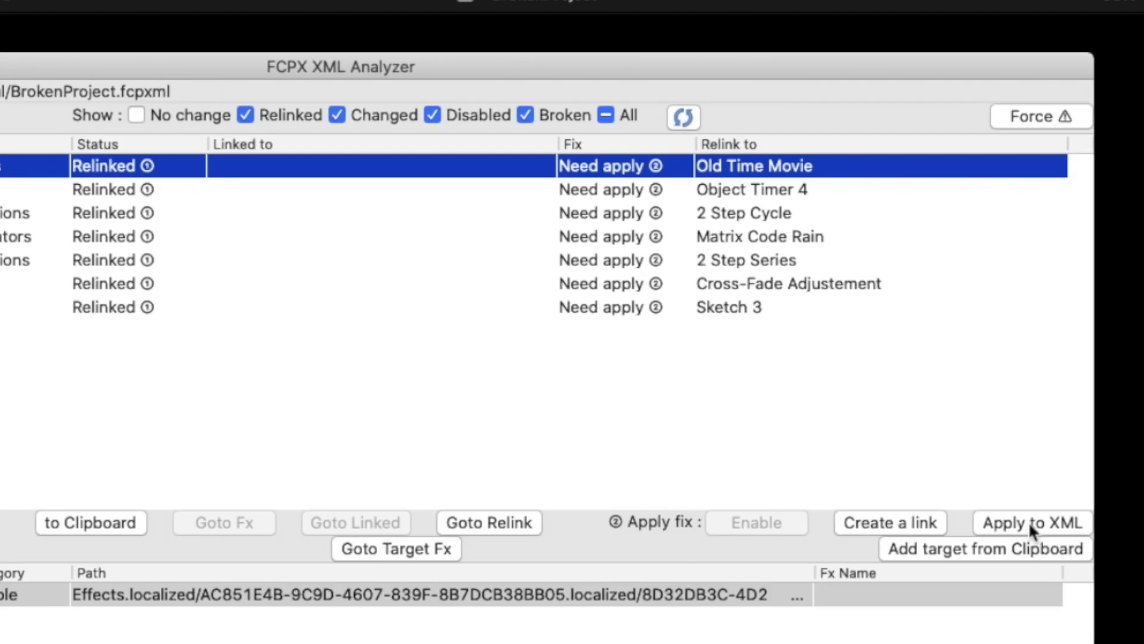
{"action": "left_click", "coordinate": [1029, 521]}
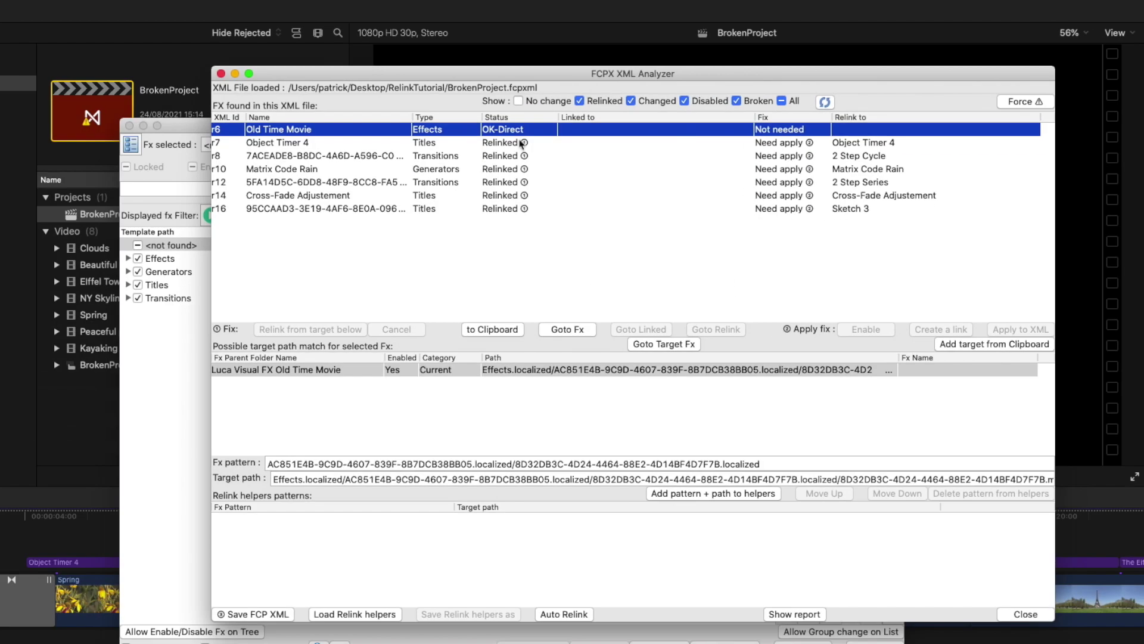
{"action": "left_click", "coordinate": [516, 147]}
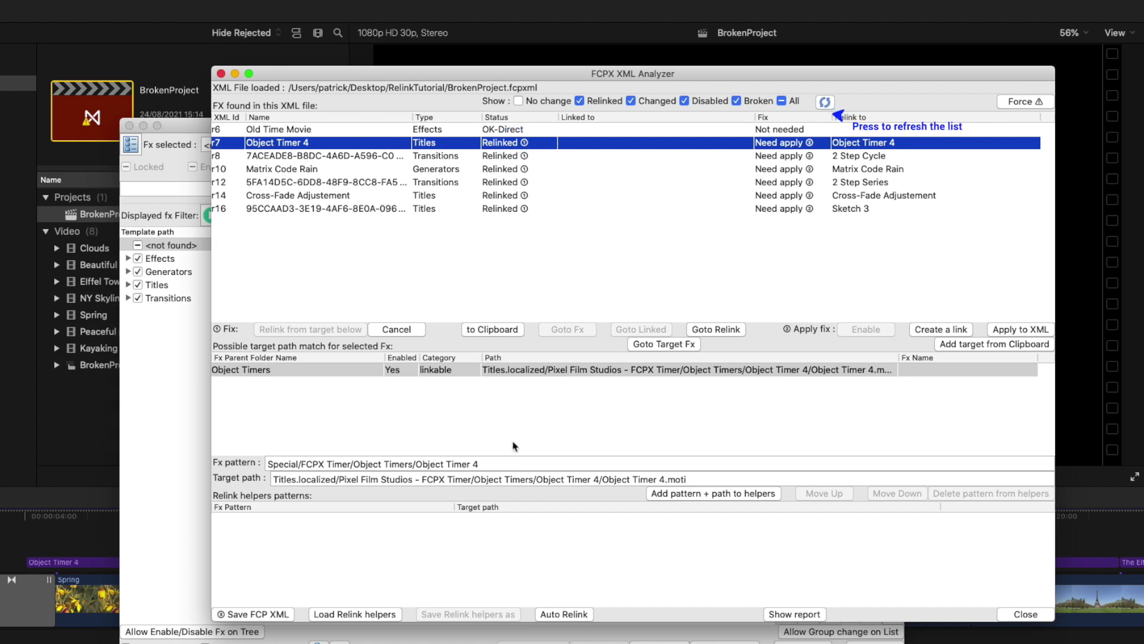
{"action": "left_click", "coordinate": [1035, 330]}
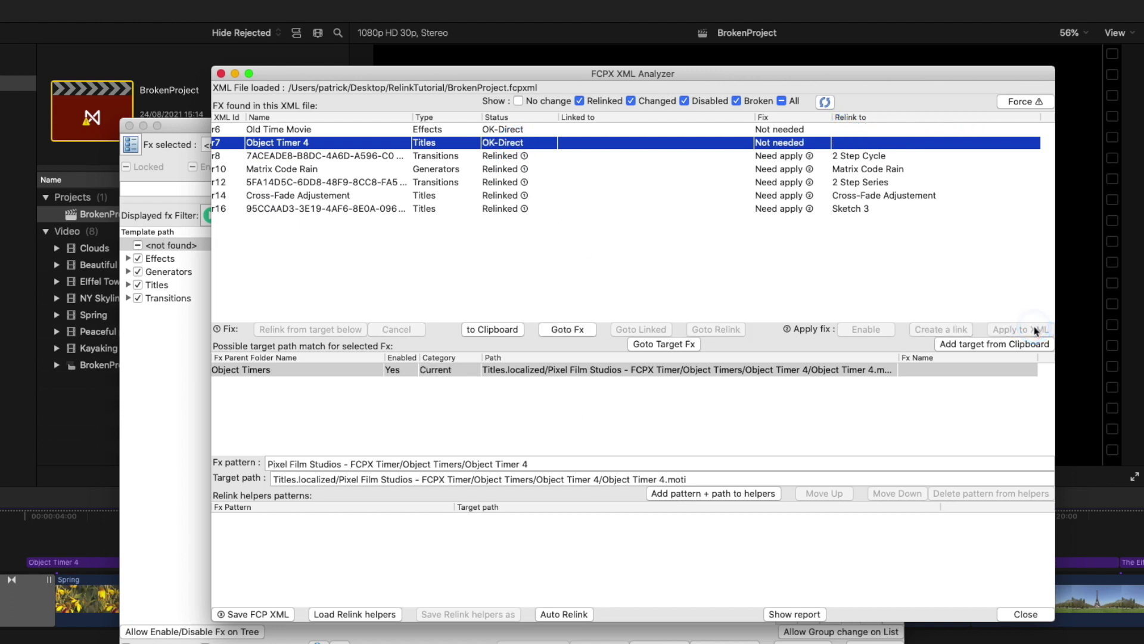
- Apply the relink fixes for the remaining five effects, from 2 Step Cycle to Sketch 3, to the XML together
{"action": "left_click", "coordinate": [726, 158]}
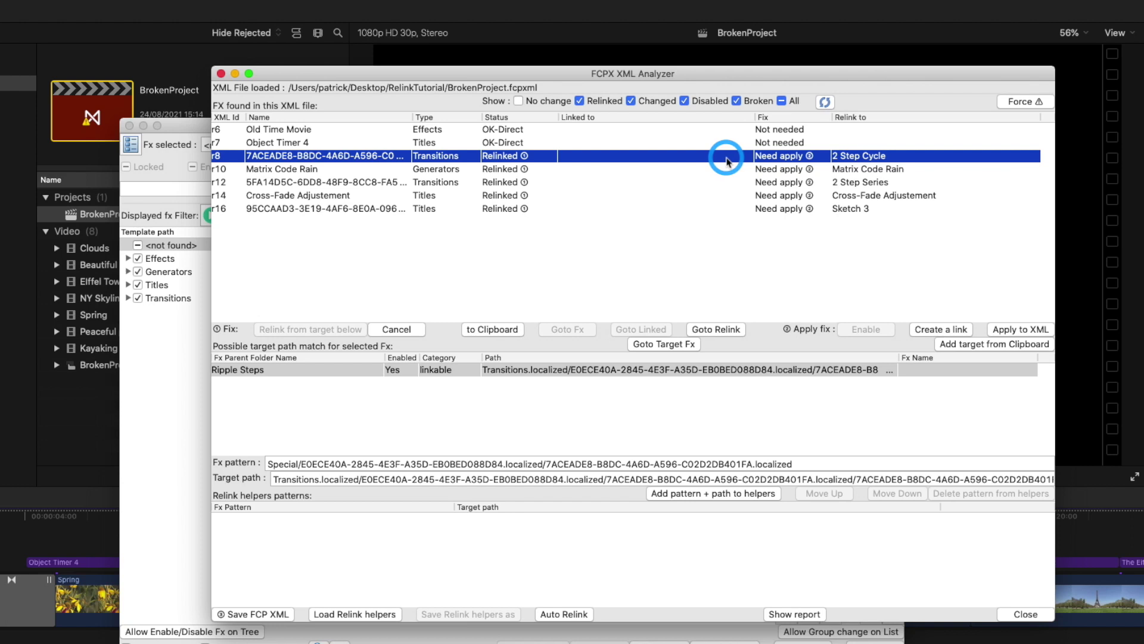
{"action": "left_click", "coordinate": [799, 210], "text": "shift"}
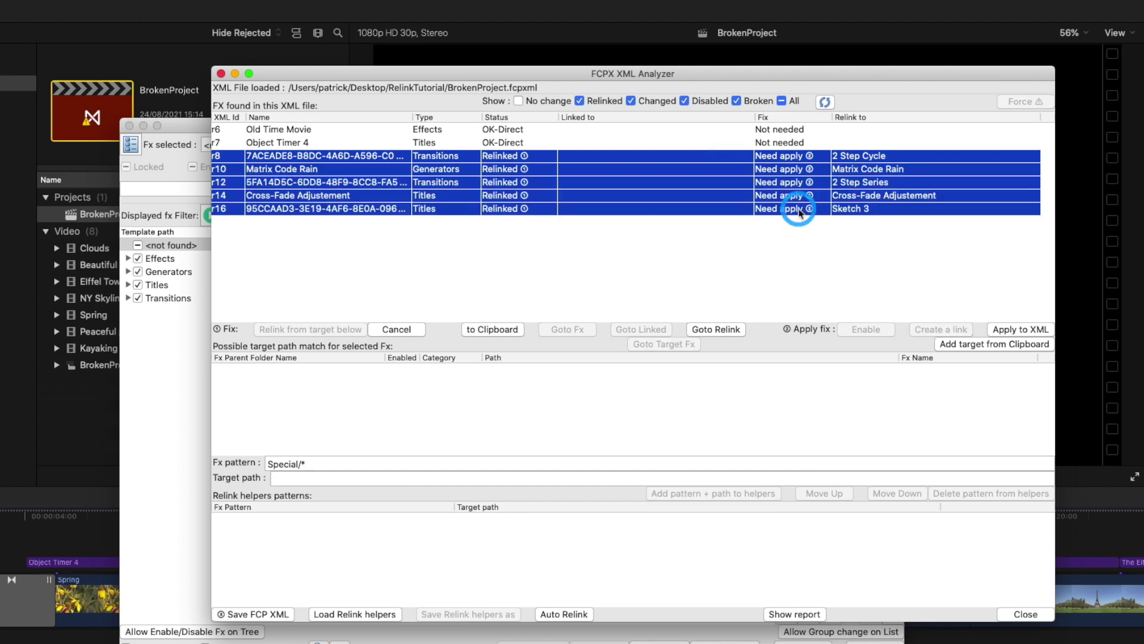
{"action": "left_click", "coordinate": [1033, 331]}
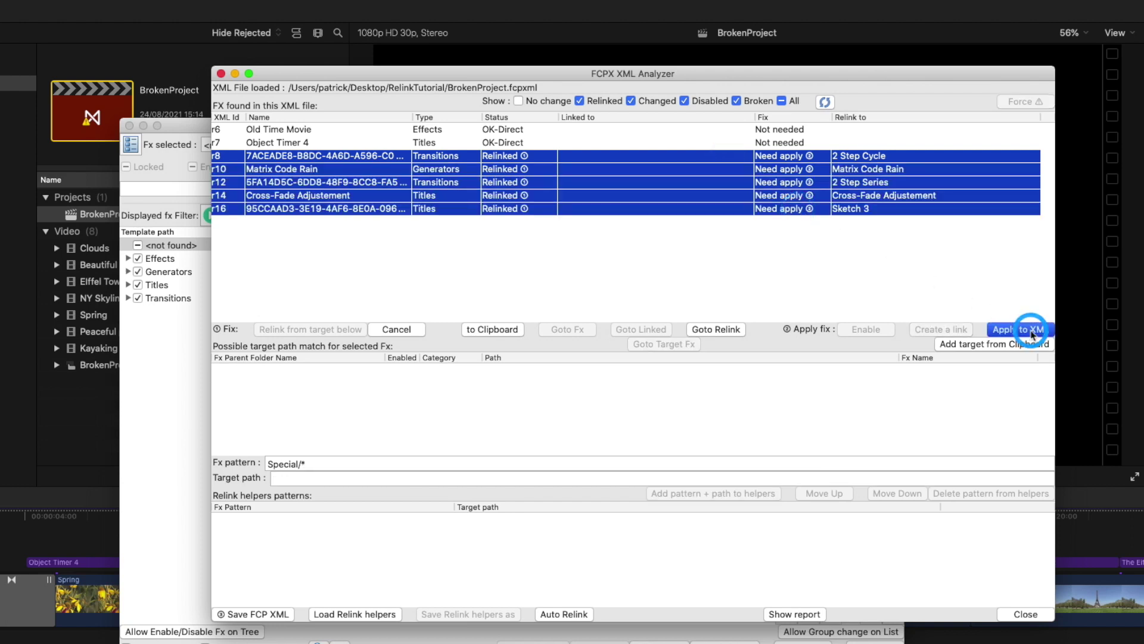
{"action": "left_click", "coordinate": [603, 232]}
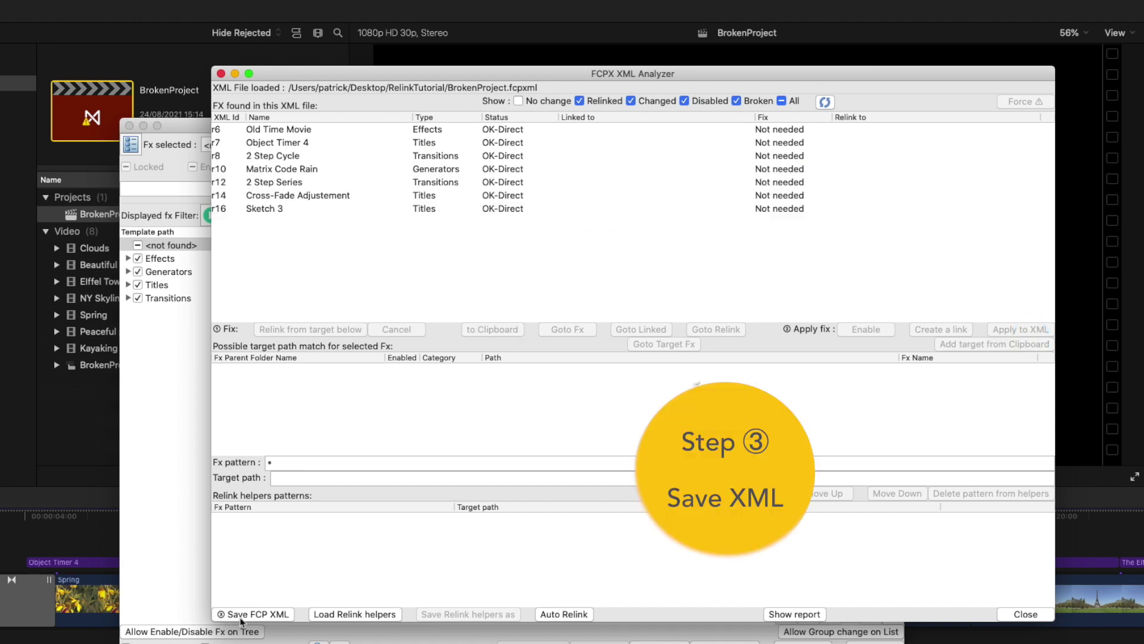
- Save the fixed Final Cut Pro XML as BrokenProject_relinked.fcpxml in the RelinkTutorial folder
{"action": "left_click", "coordinate": [266, 615]}
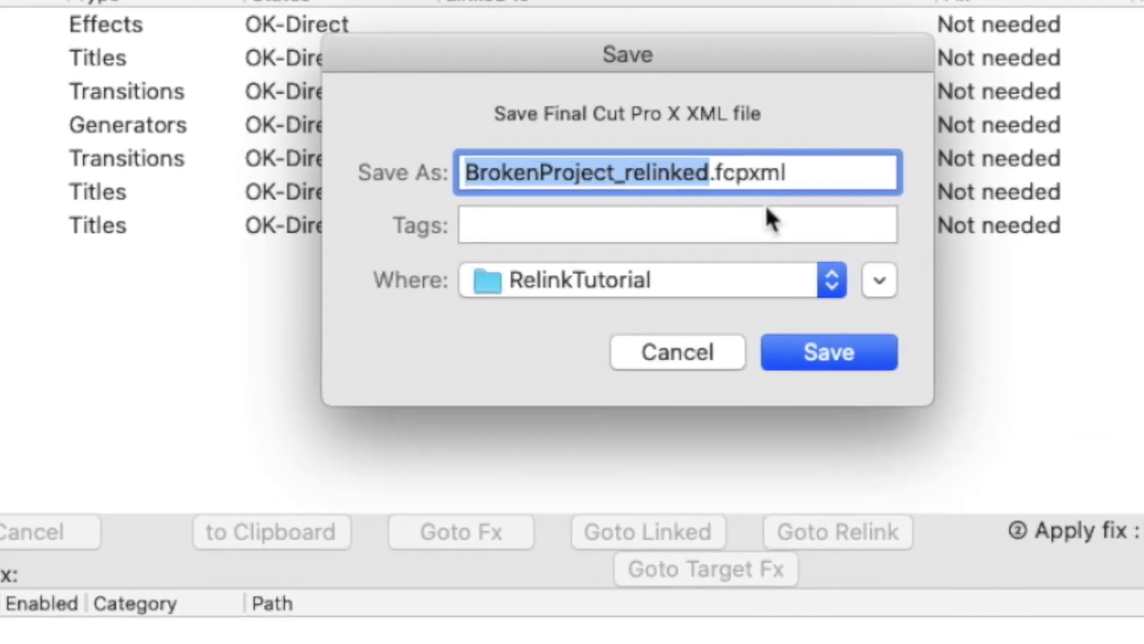
{"action": "key", "text": "super+a"}
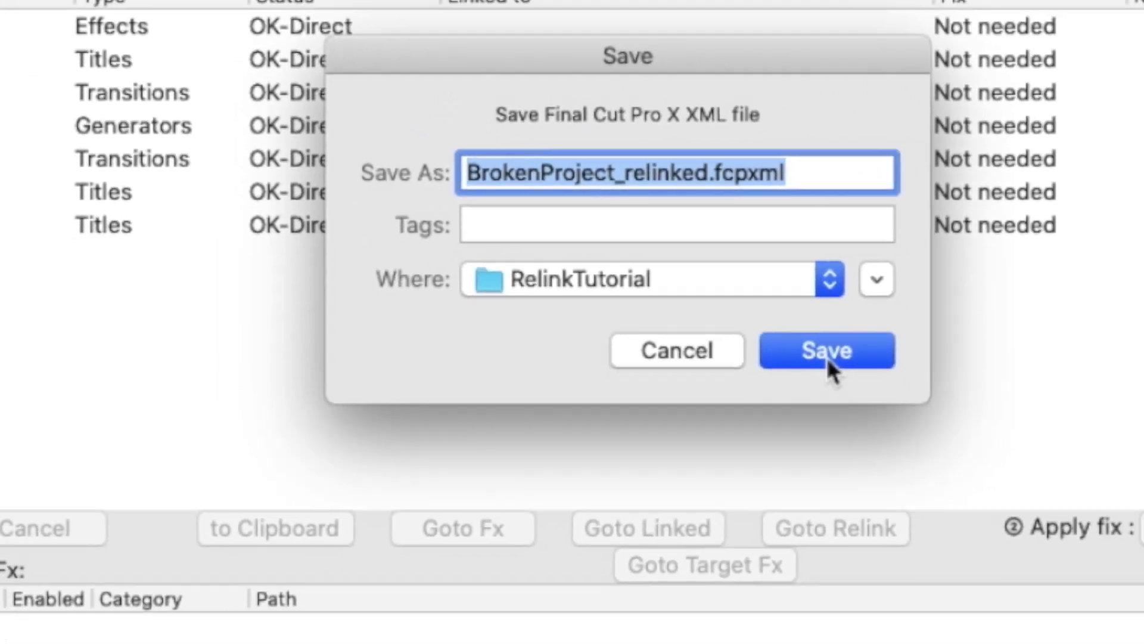
{"action": "left_click", "coordinate": [827, 353]}
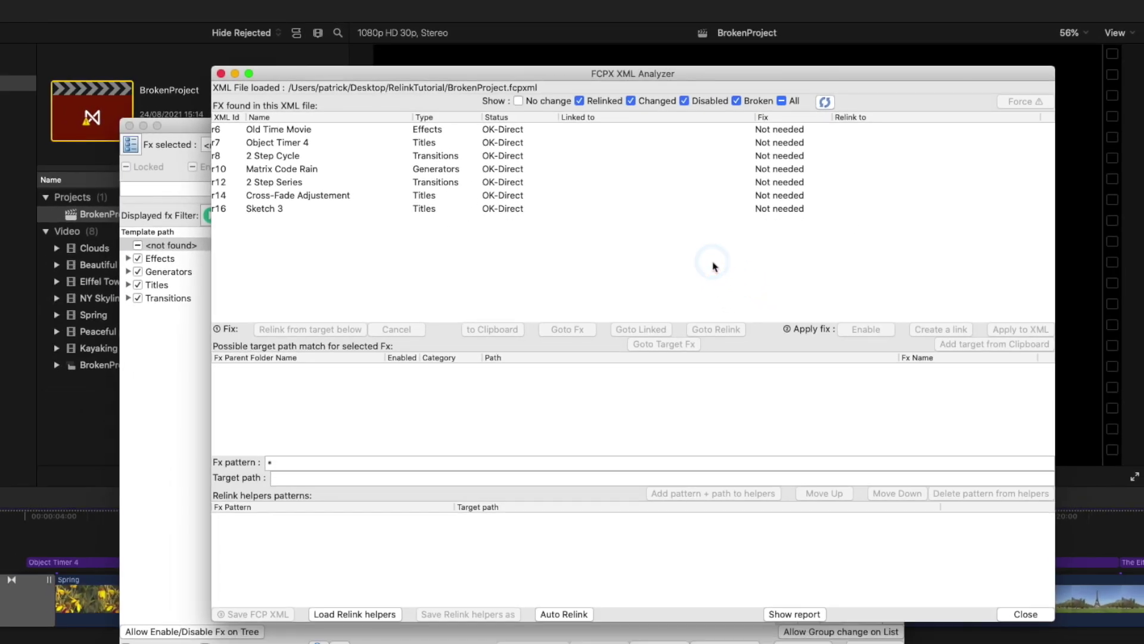
- Close the analyzer, switch to Final Cut Pro and import BrokenProject_relinked.fcpxml, keeping both the existing and imported items
{"action": "left_click", "coordinate": [1026, 614]}
{"action": "left_click", "coordinate": [382, 429]}
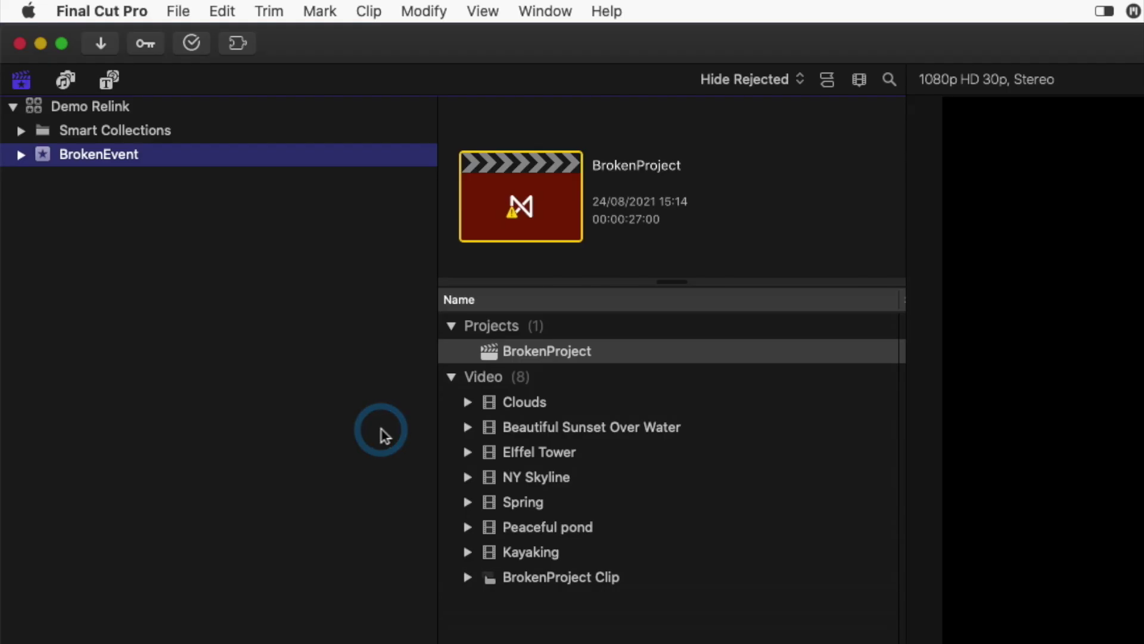
{"action": "left_click", "coordinate": [191, 18]}
{"action": "mouse_move", "coordinate": [219, 143]}
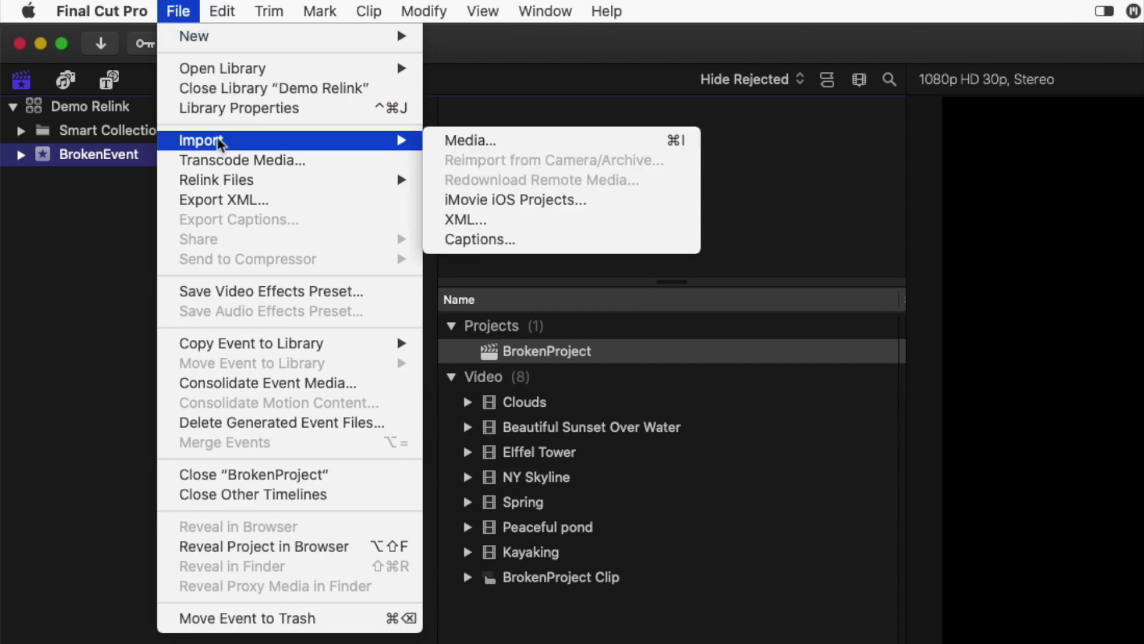
{"action": "left_click", "coordinate": [498, 219]}
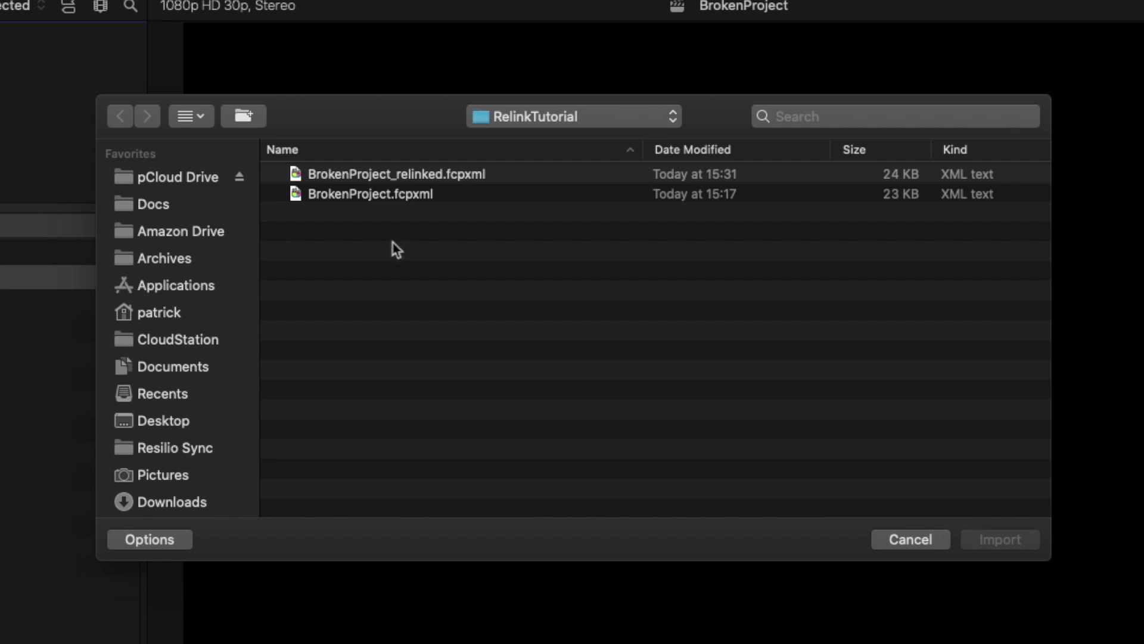
{"action": "left_click", "coordinate": [431, 179]}
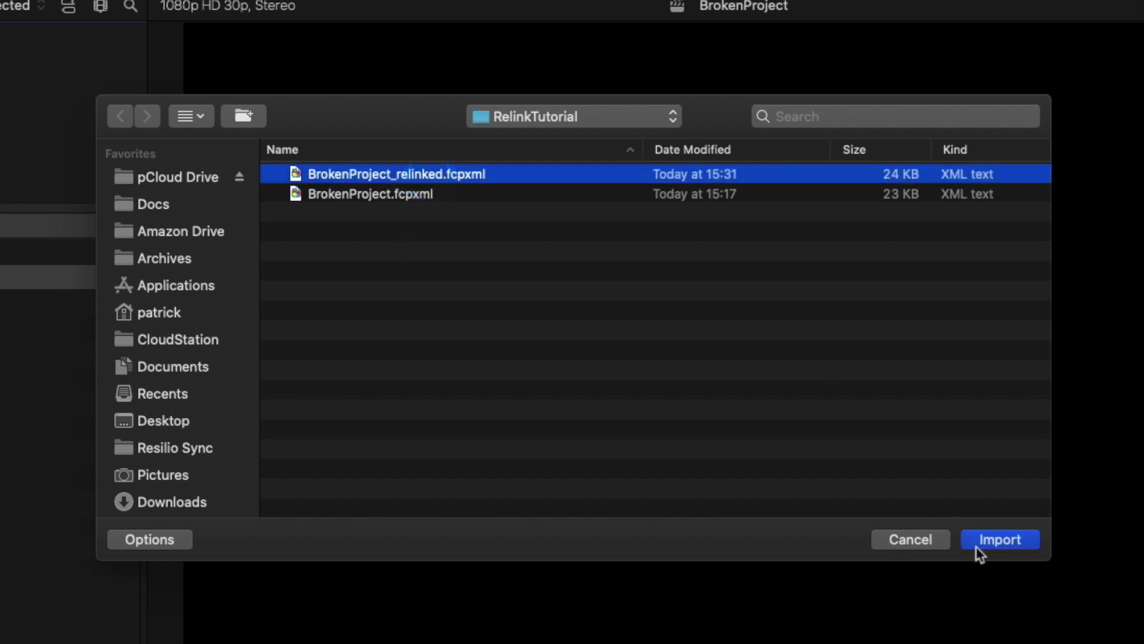
{"action": "left_click", "coordinate": [999, 543]}
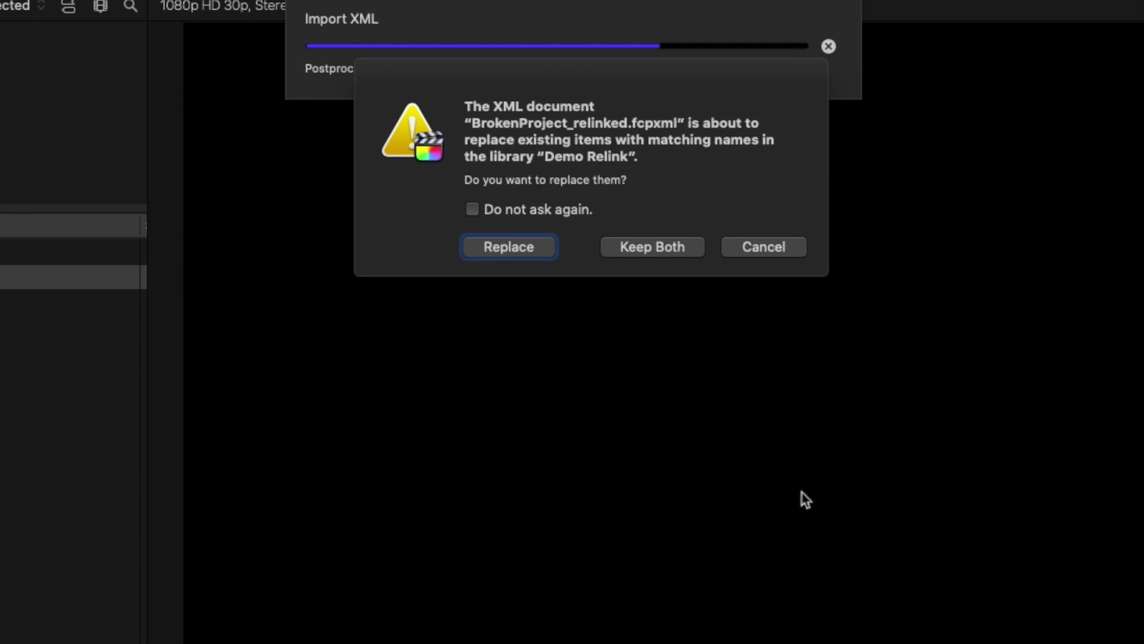
{"action": "left_click", "coordinate": [658, 250]}
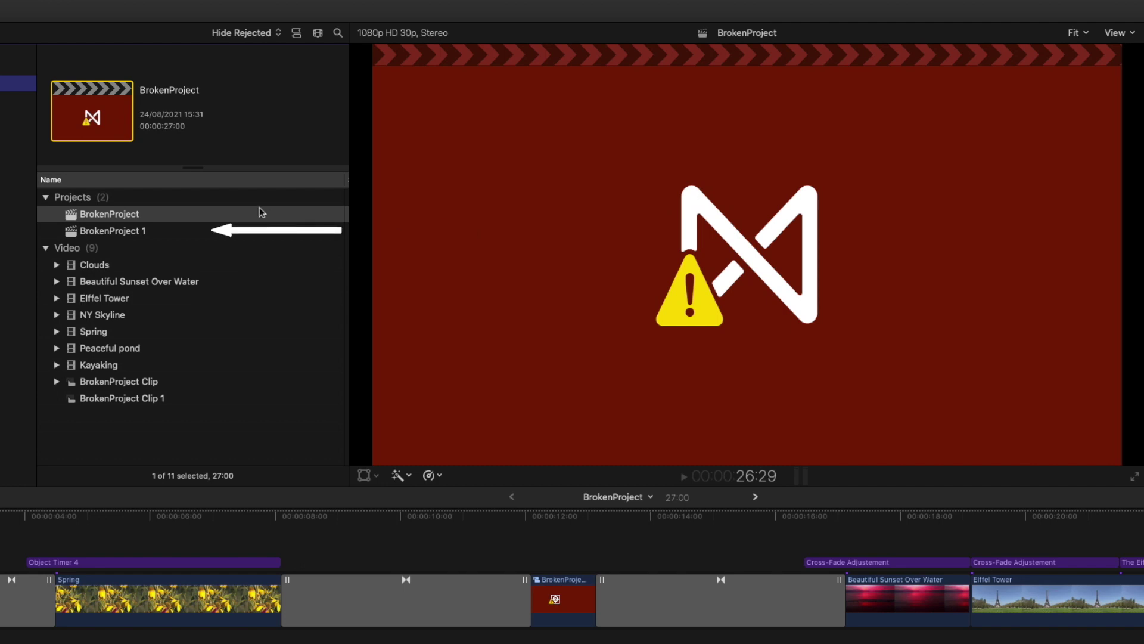
- Open BrokenProject 1 and play it to check its relinked effects, then reopen the original BrokenProject
{"action": "left_click", "coordinate": [145, 230]}
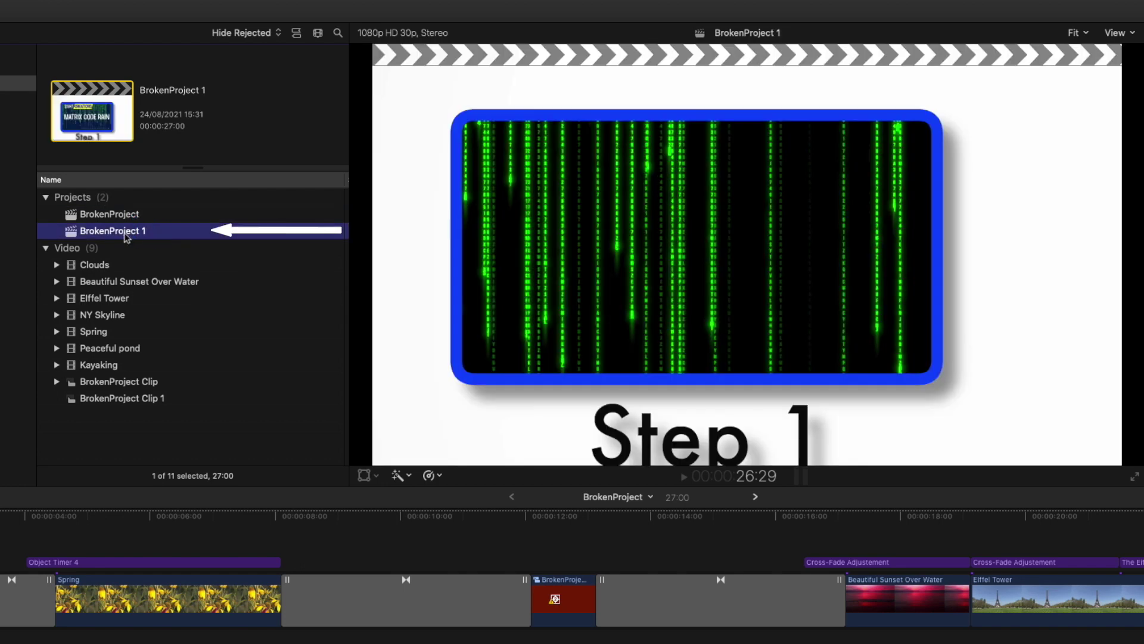
{"action": "double_click", "coordinate": [130, 233]}
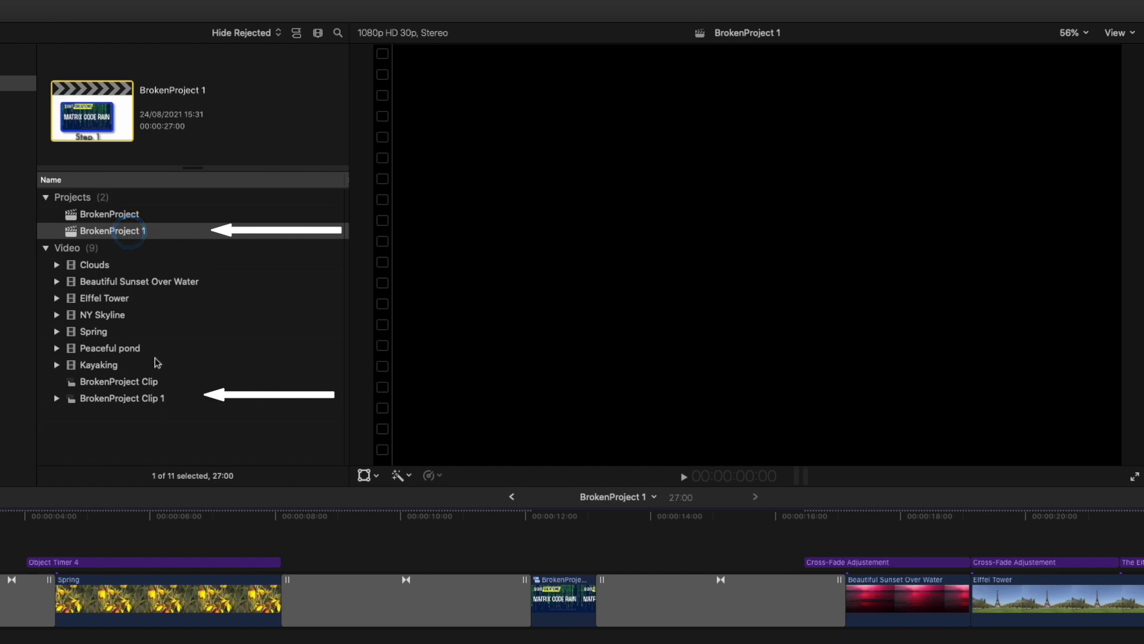
{"action": "key", "text": "space"}
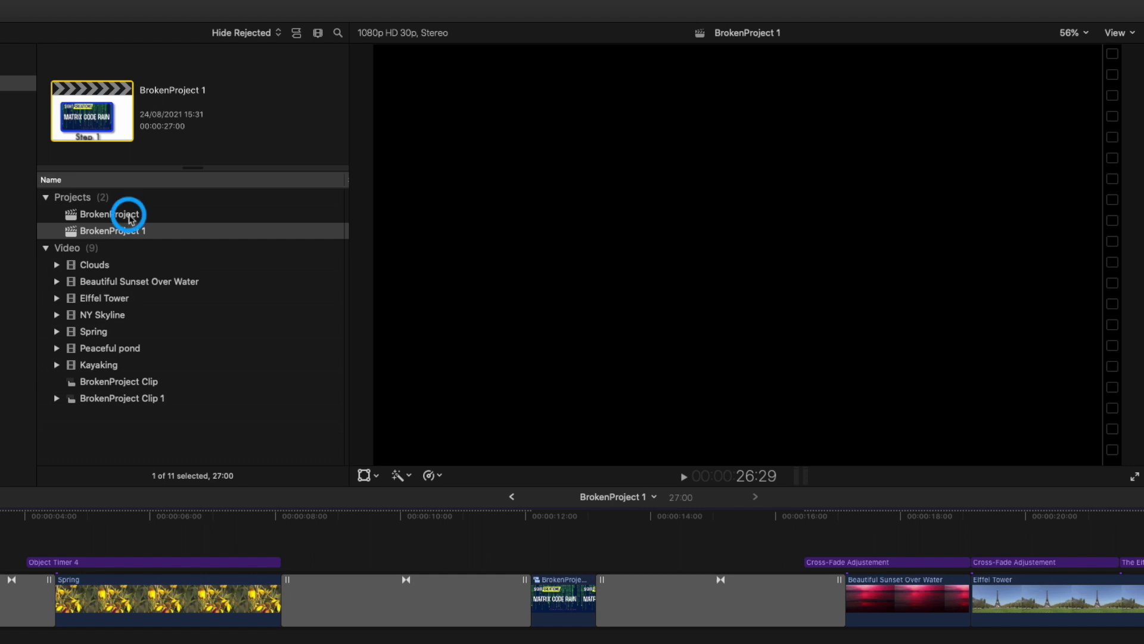
{"action": "double_click", "coordinate": [130, 215]}
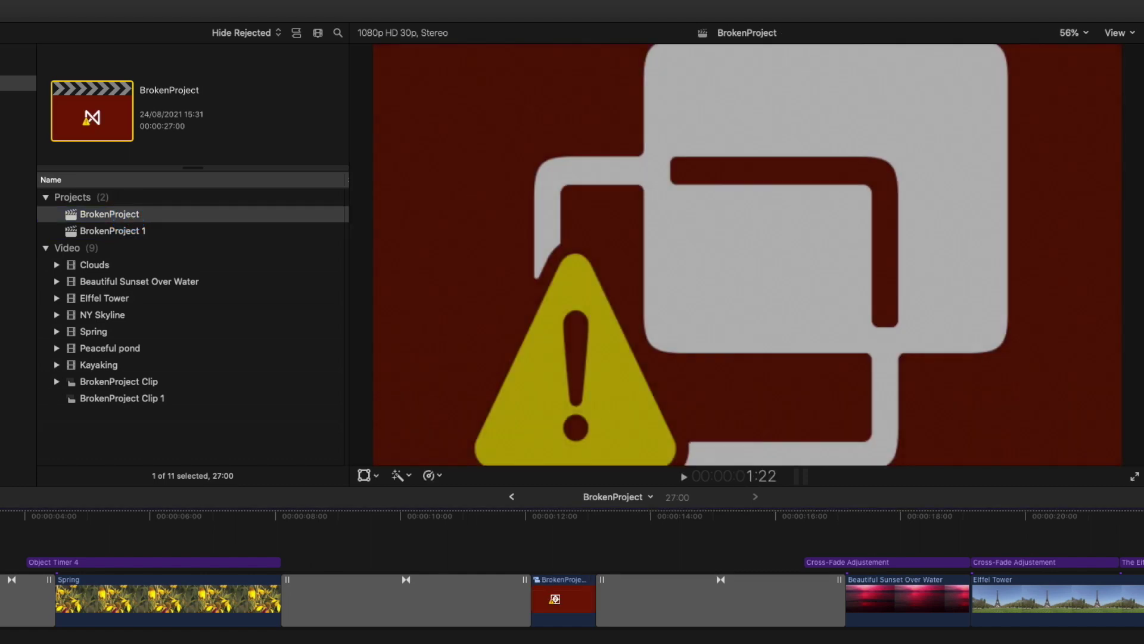
- Switch to FCPX Manager and load BrokenProject.fcpxml from the RelinkTutorial folder in the FCPX XML Analyzer
{"action": "left_click_drag", "start_coordinate": [176, 522], "coordinate": [191, 524]}
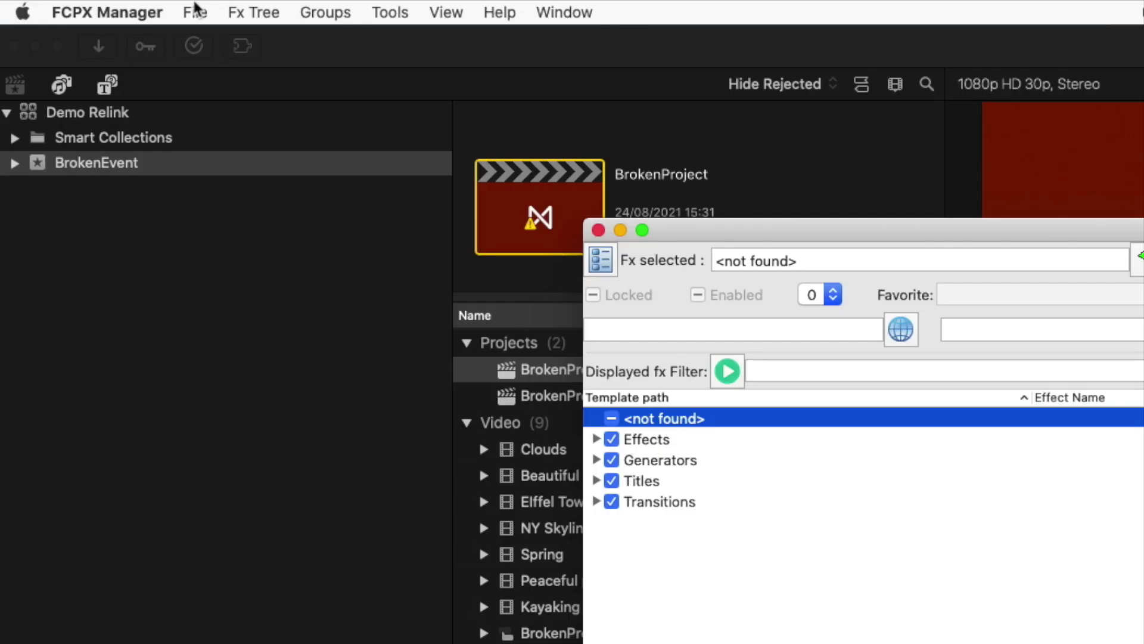
{"action": "left_click", "coordinate": [499, 12]}
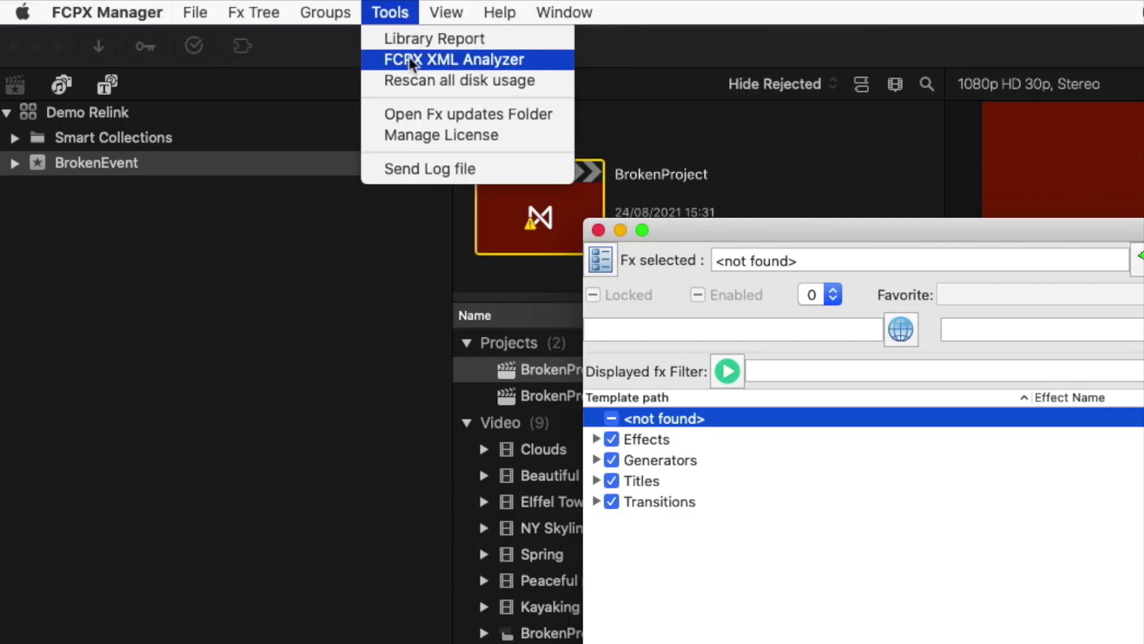
{"action": "left_click", "coordinate": [409, 60]}
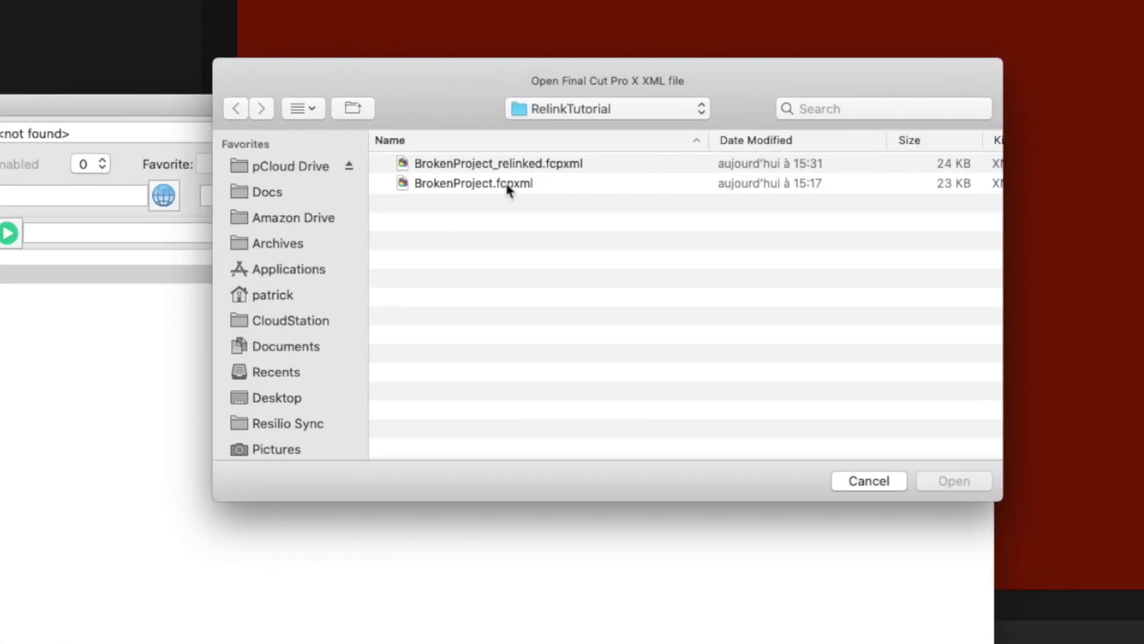
{"action": "left_click", "coordinate": [505, 185]}
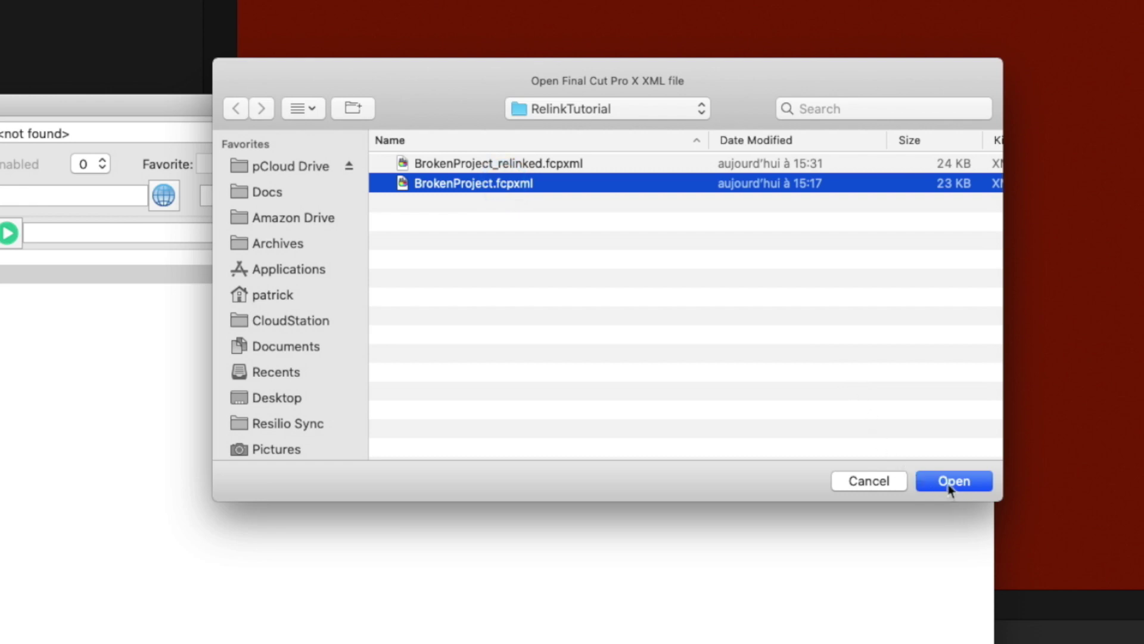
{"action": "left_click", "coordinate": [958, 483]}
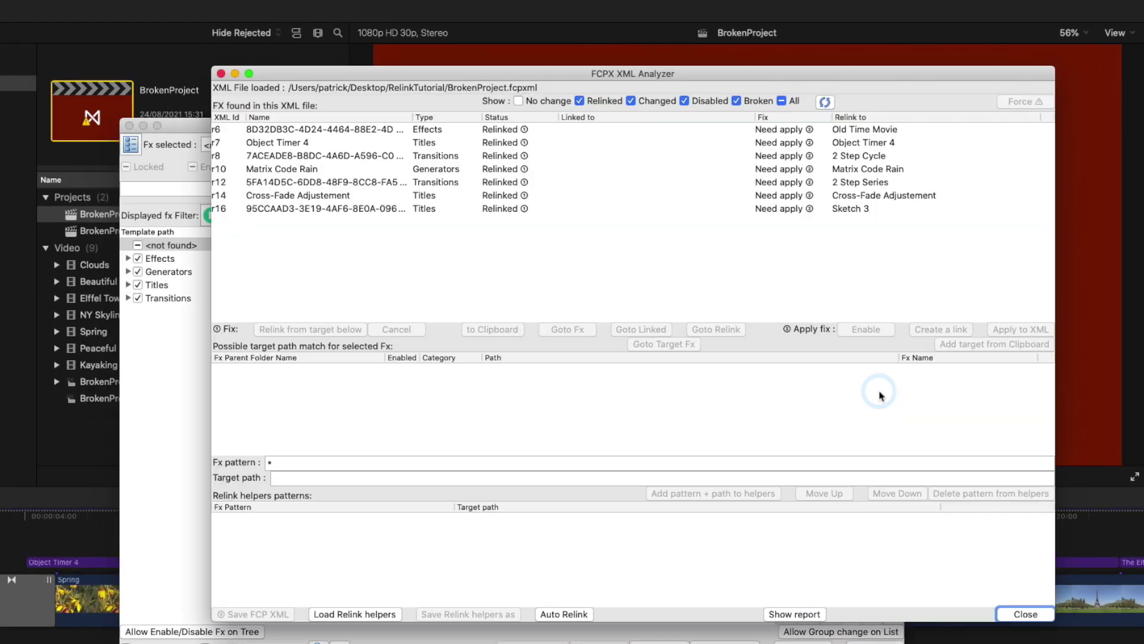
- Create a link from the missing Special path to the Old Time Movie effect
{"action": "left_click", "coordinate": [582, 131]}
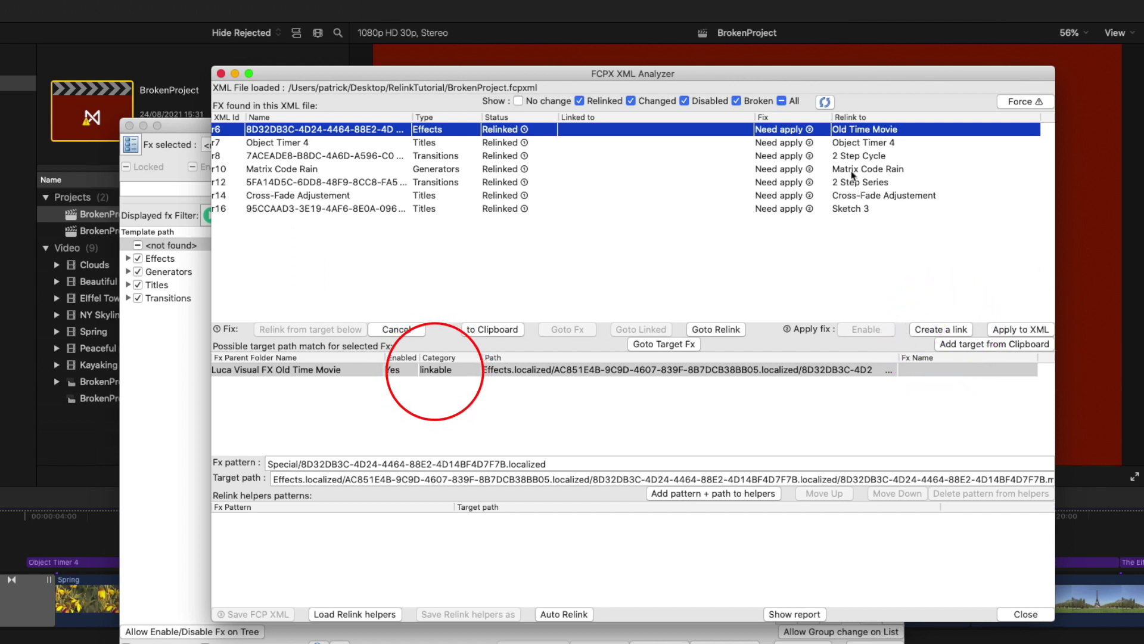
{"action": "left_click", "coordinate": [945, 331]}
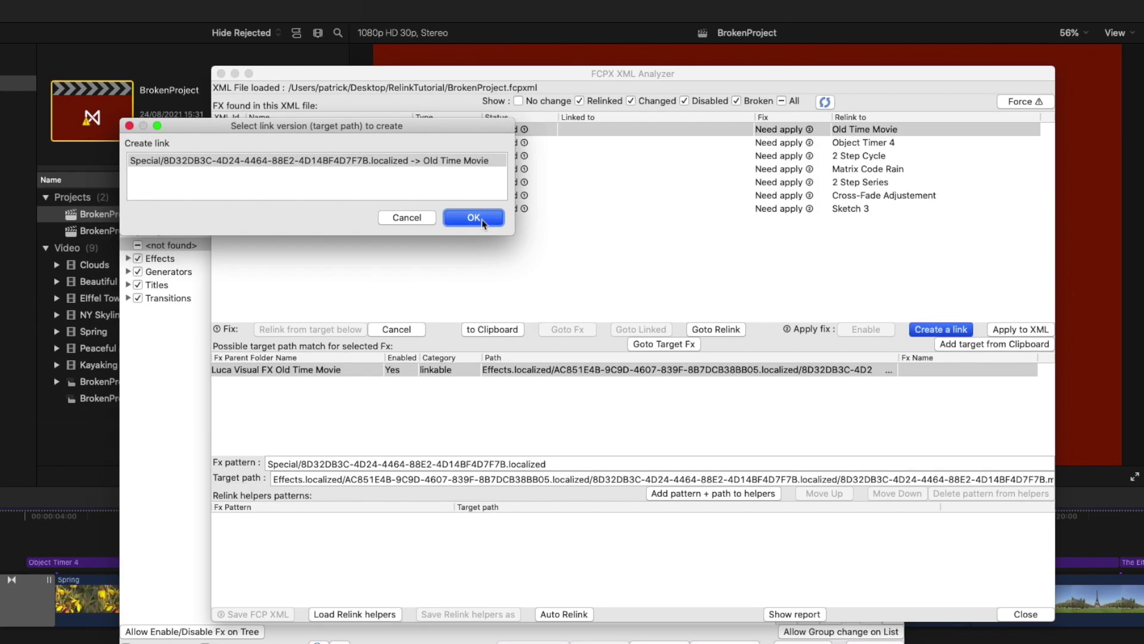
{"action": "left_click", "coordinate": [474, 217]}
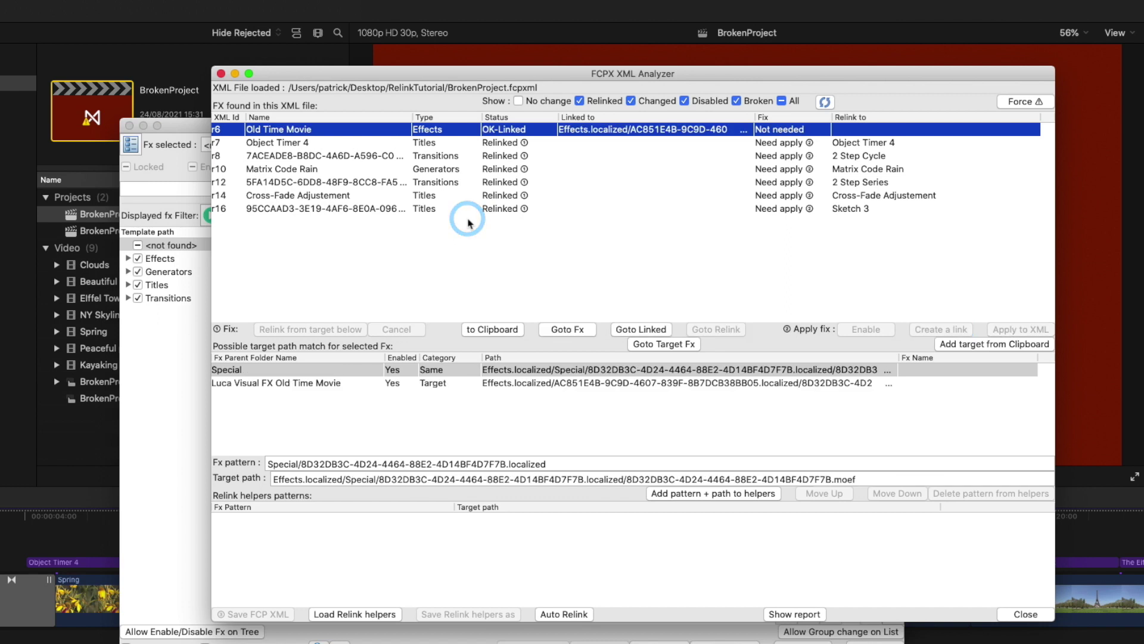
- Start creating a link for the Object Timer 4 title and examine the link versions offered
{"action": "left_click", "coordinate": [888, 146]}
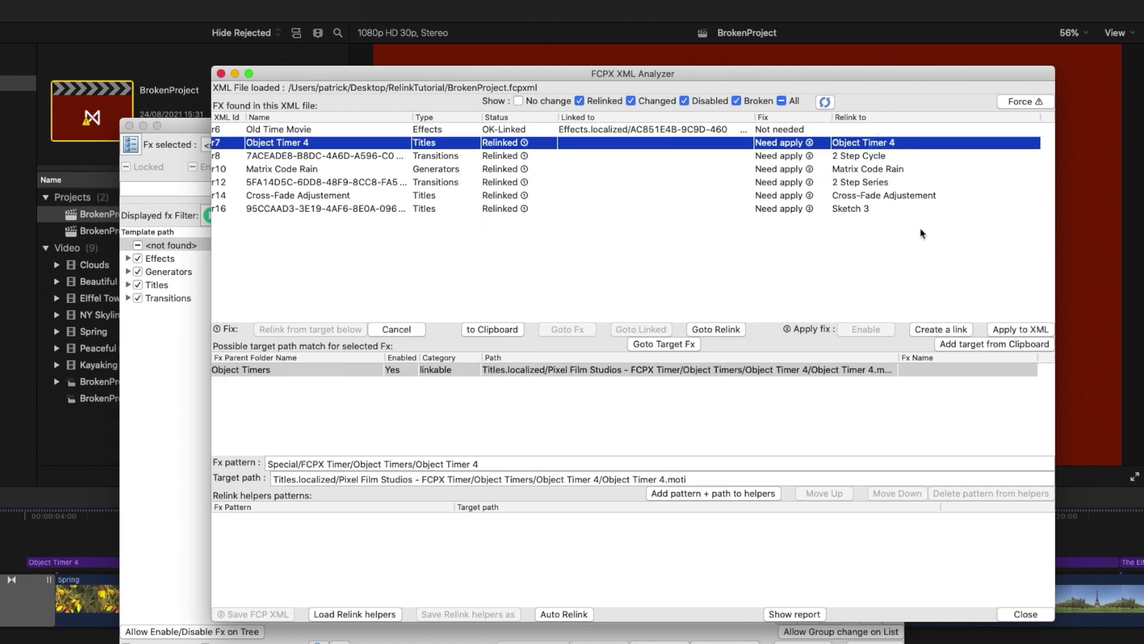
{"action": "left_click", "coordinate": [960, 331]}
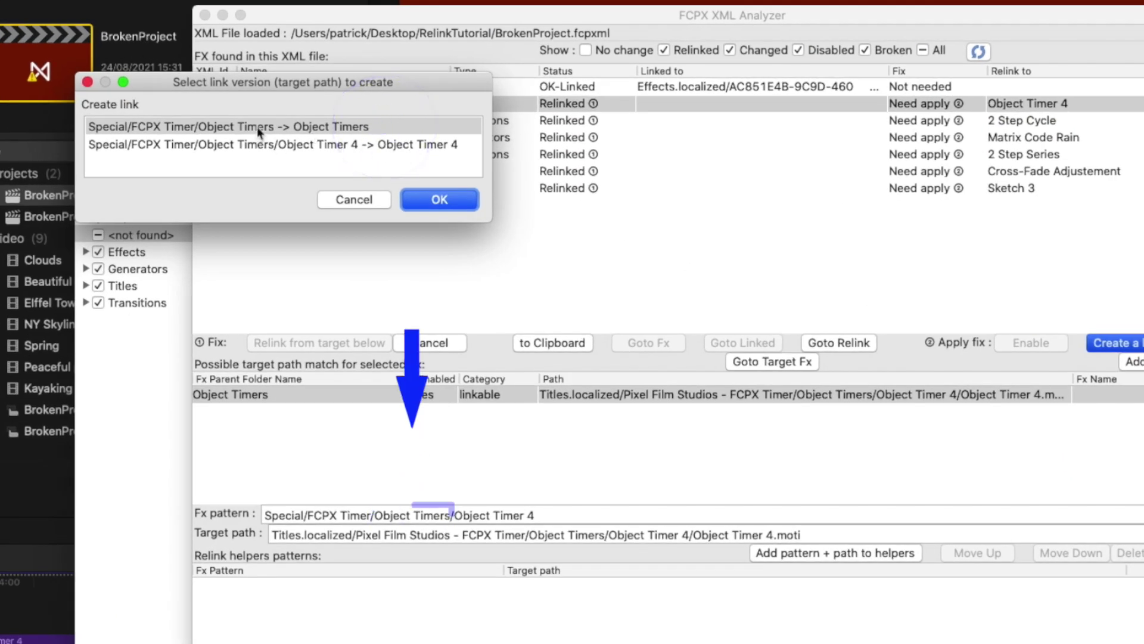
{"action": "left_click", "coordinate": [296, 148]}
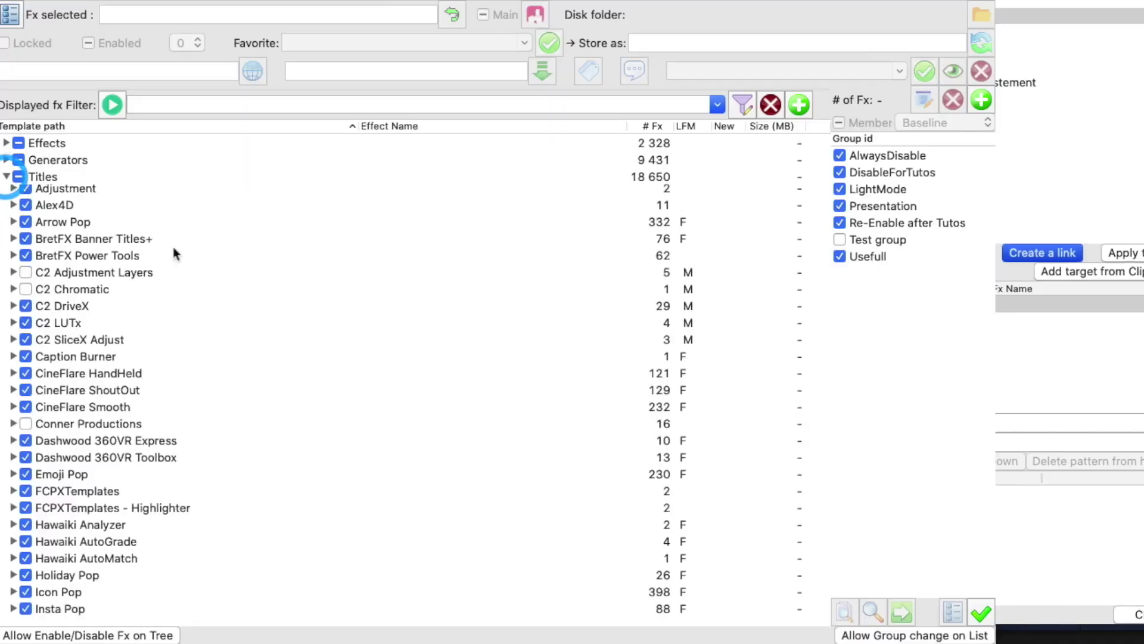
- Copy the Fx path of the Pixel Film Studios - FCPX Timer folder under Titles
{"action": "scroll", "coordinate": [198, 288], "scroll_direction": "down", "scroll_amount": 10}
{"action": "left_click", "coordinate": [12, 422]}
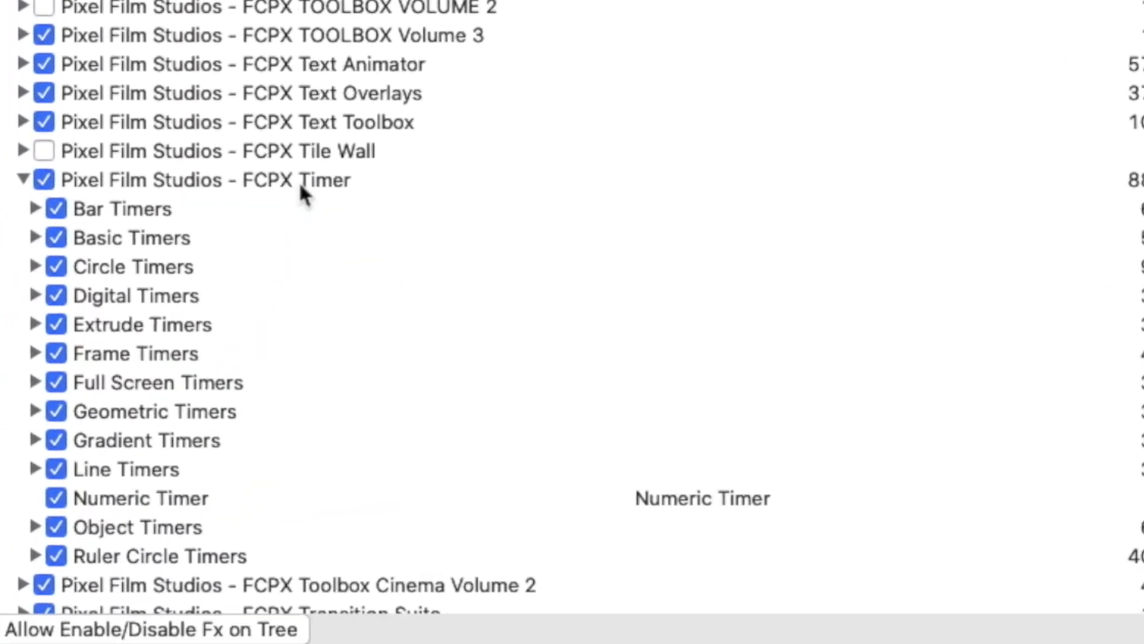
{"action": "left_click", "coordinate": [301, 184]}
{"action": "right_click", "coordinate": [301, 185]}
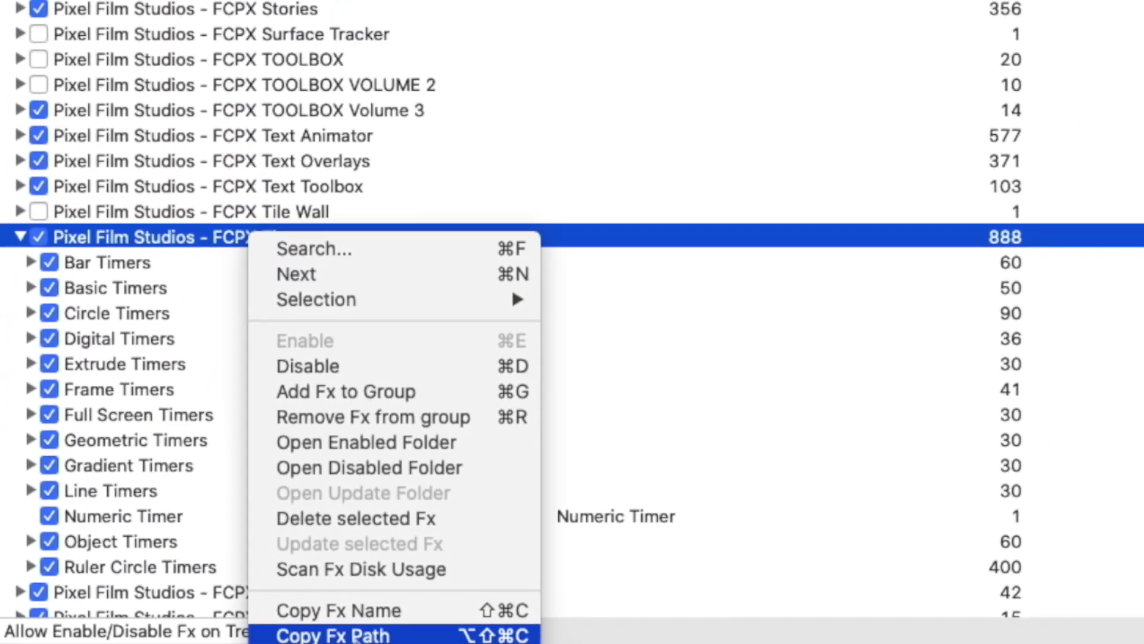
{"action": "left_click", "coordinate": [377, 631]}
- Try to paste the copied Fx path as a link named FCPX Timer into the Special folder under Titles
{"action": "scroll", "coordinate": [83, 268], "scroll_direction": "down", "scroll_amount": 20}
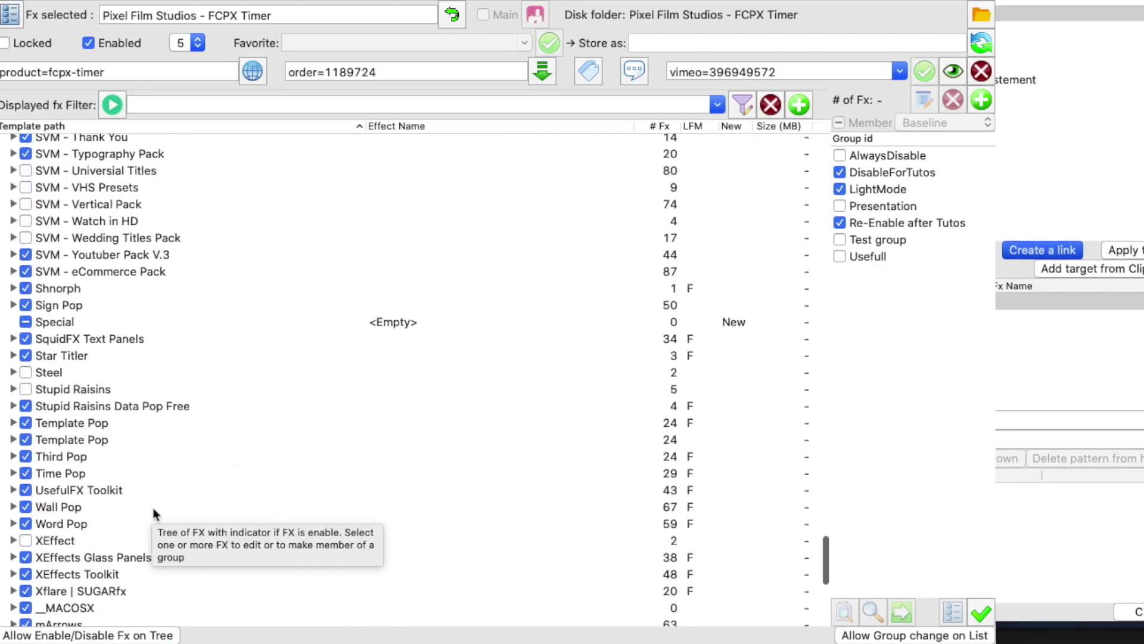
{"action": "left_click", "coordinate": [81, 276]}
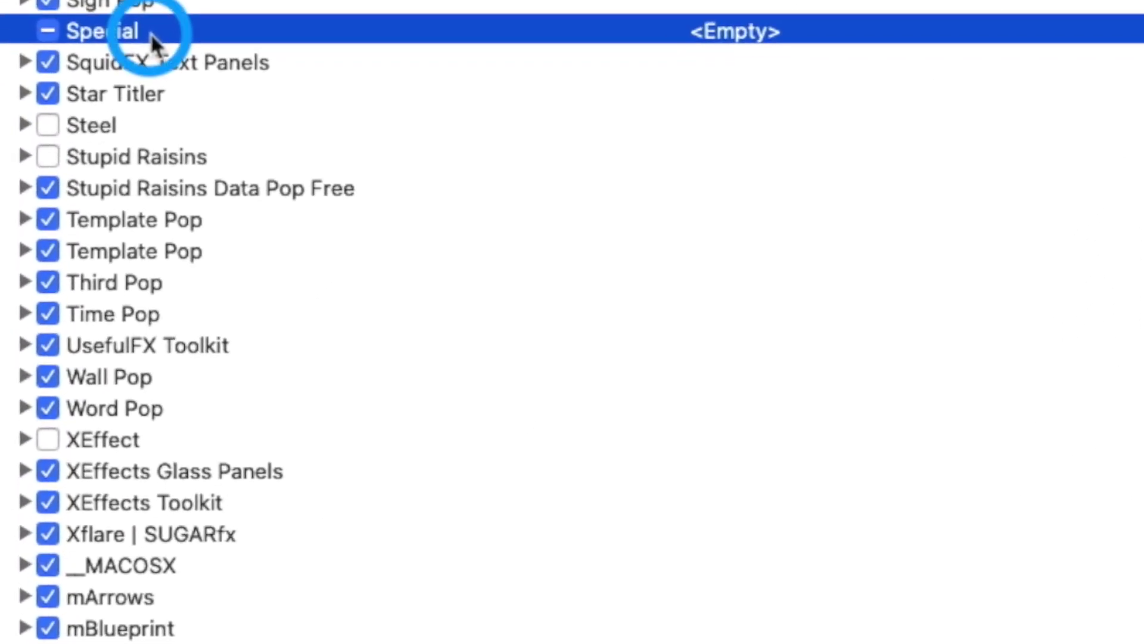
{"action": "right_click", "coordinate": [150, 33]}
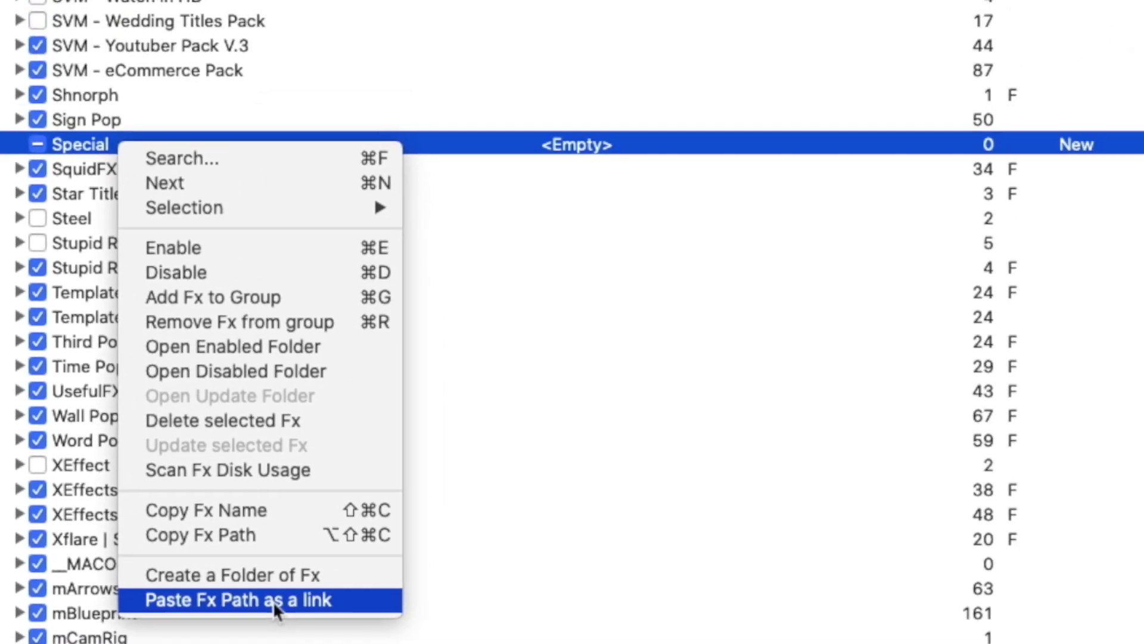
{"action": "left_click", "coordinate": [262, 612]}
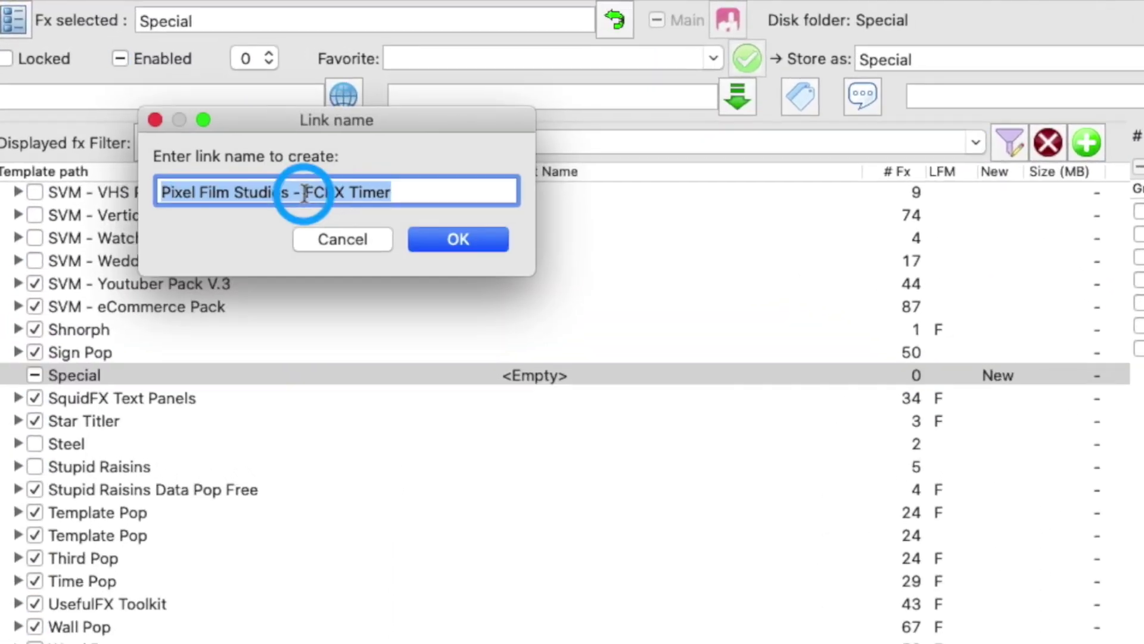
{"action": "left_click_drag", "start_coordinate": [413, 0], "coordinate": [73, 0]}
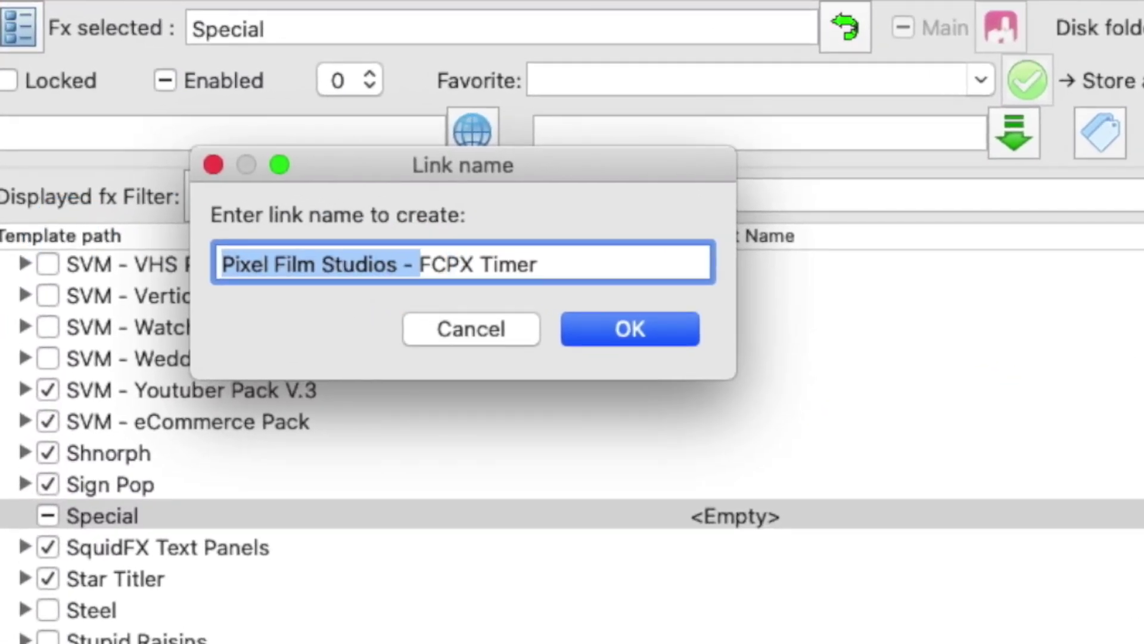
{"action": "key", "text": "BackSpace"}
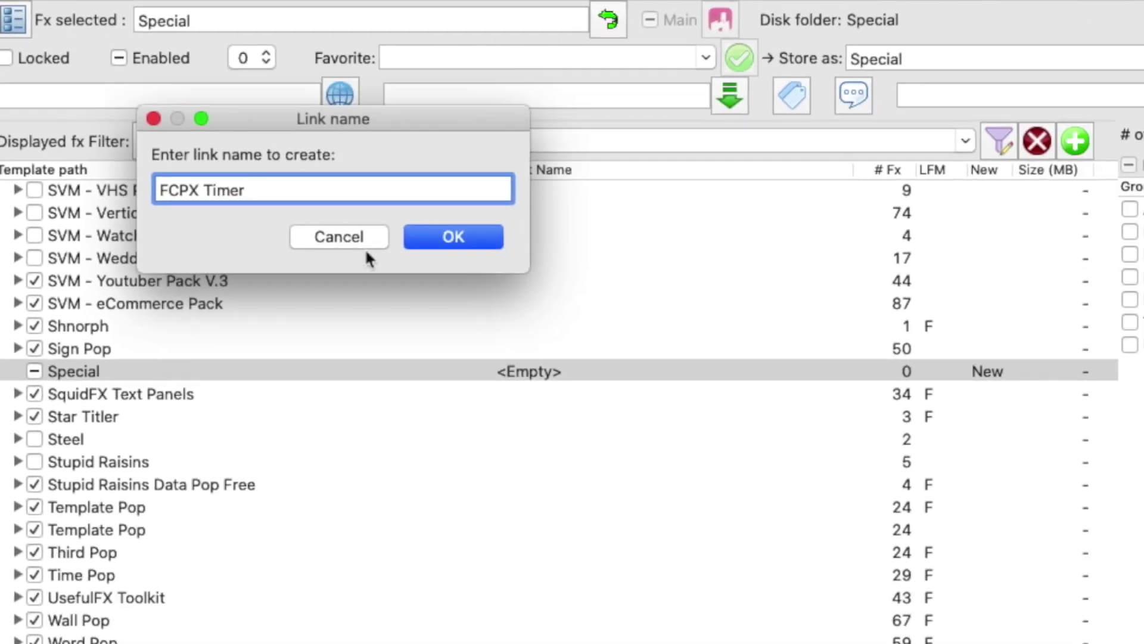
{"action": "left_click", "coordinate": [511, 337]}
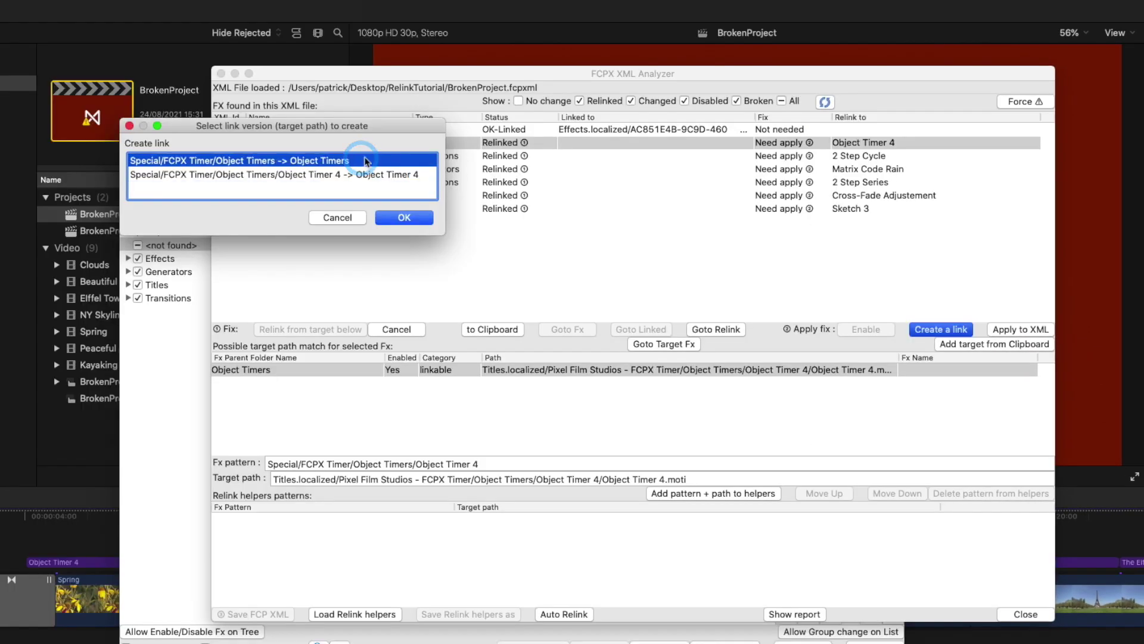
- Create the Object Timers folder link for Object Timer 4 and the Ripple Steps folder link for 2 Step Cycle
{"action": "left_click", "coordinate": [420, 221]}
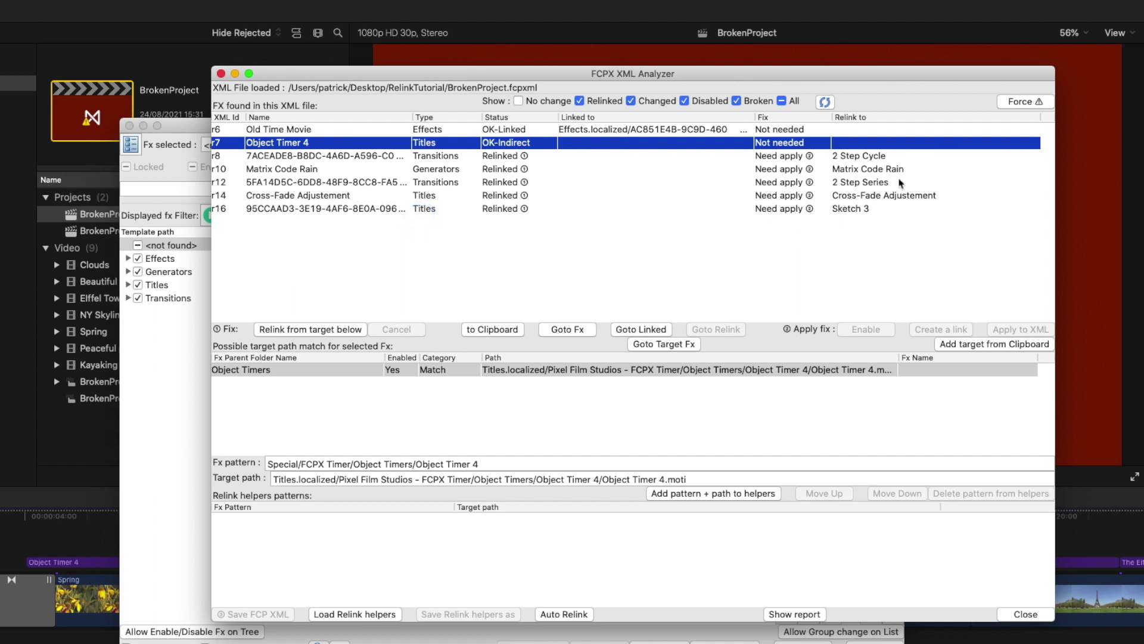
{"action": "left_click", "coordinate": [878, 157]}
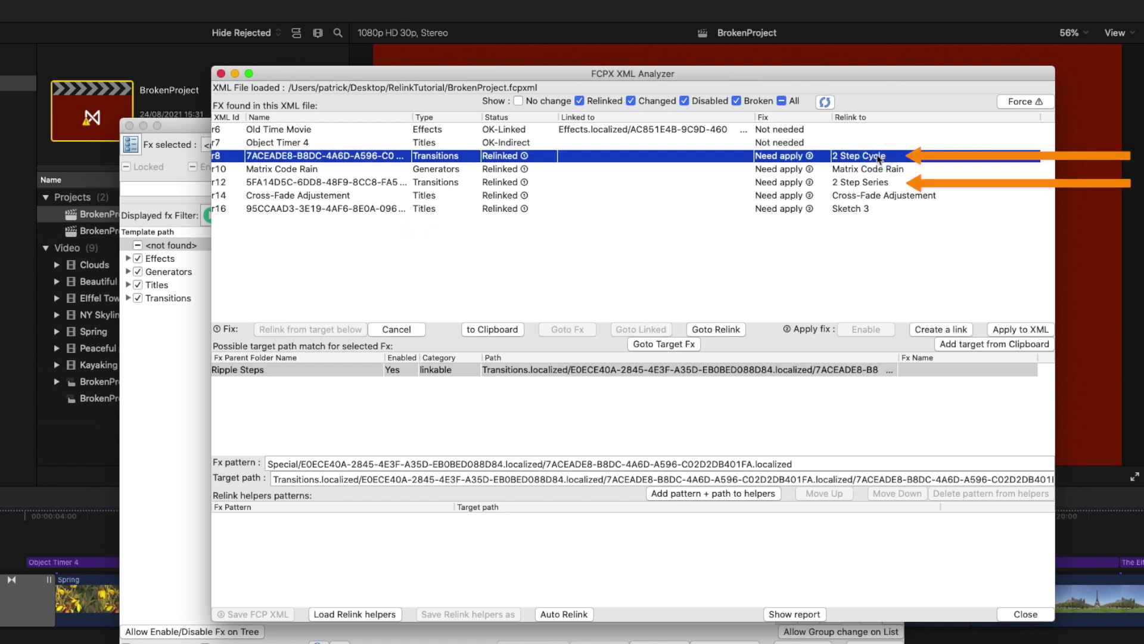
{"action": "left_click", "coordinate": [965, 329]}
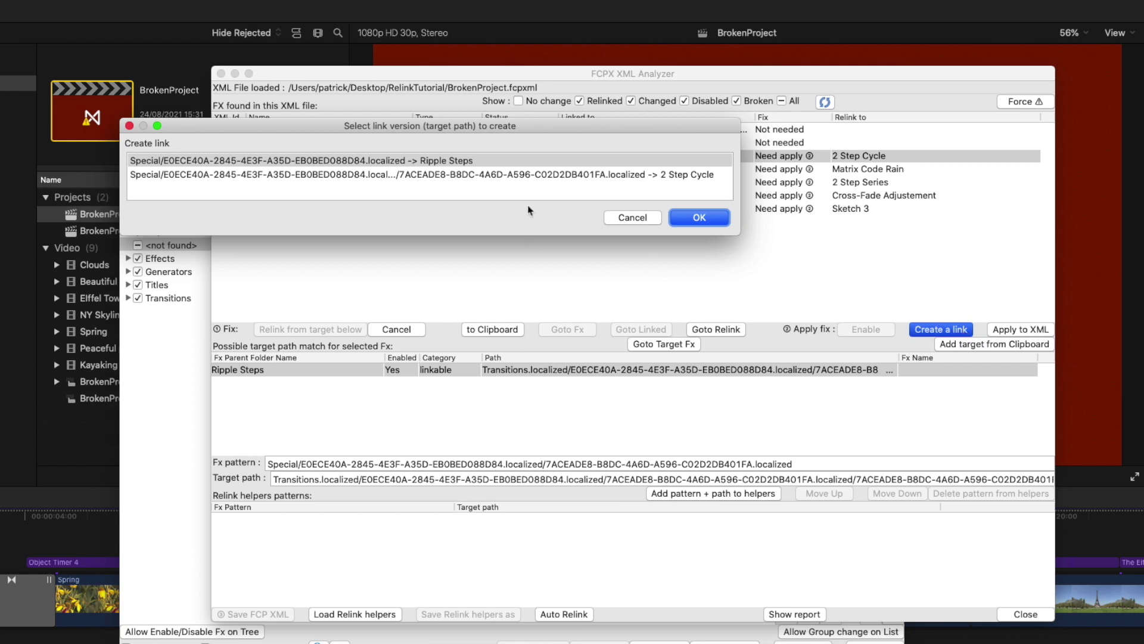
{"action": "left_click", "coordinate": [678, 161]}
{"action": "left_click", "coordinate": [717, 220]}
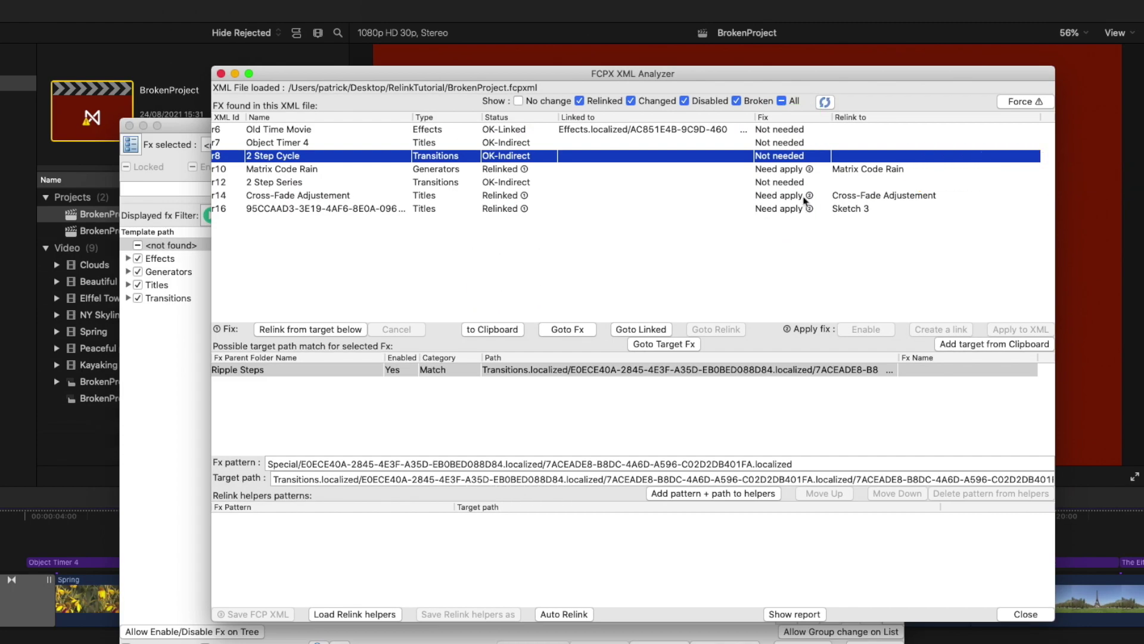
- Create the link for the Matrix Code Rain generator and the Adjustment folder link for the Cross-Fade Adjustement title
{"action": "left_click", "coordinate": [867, 173]}
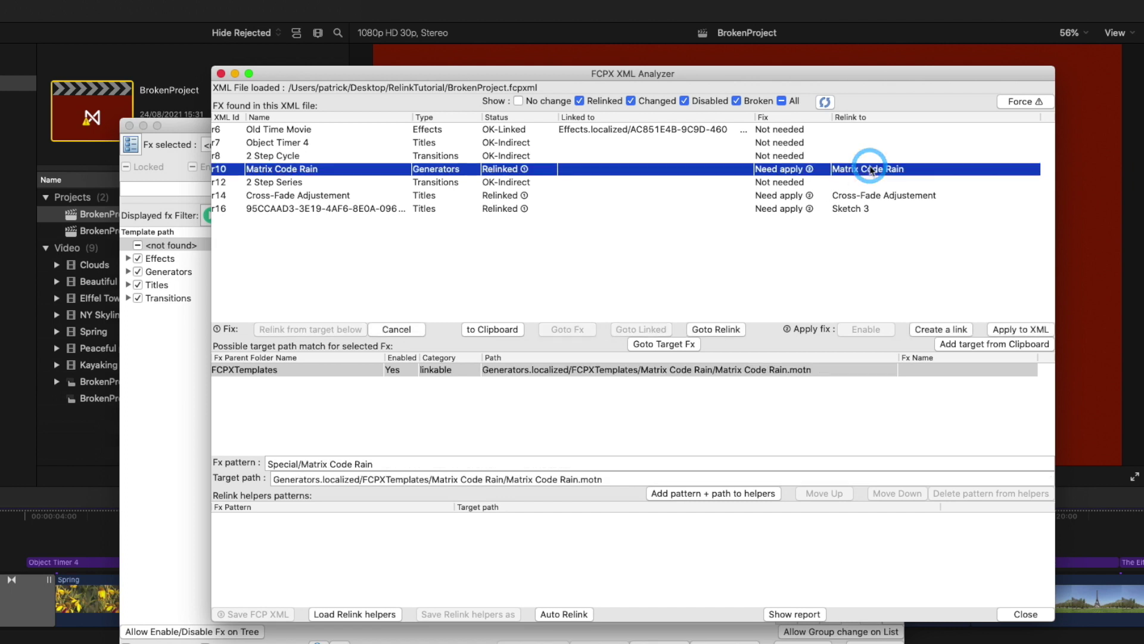
{"action": "left_click", "coordinate": [962, 329]}
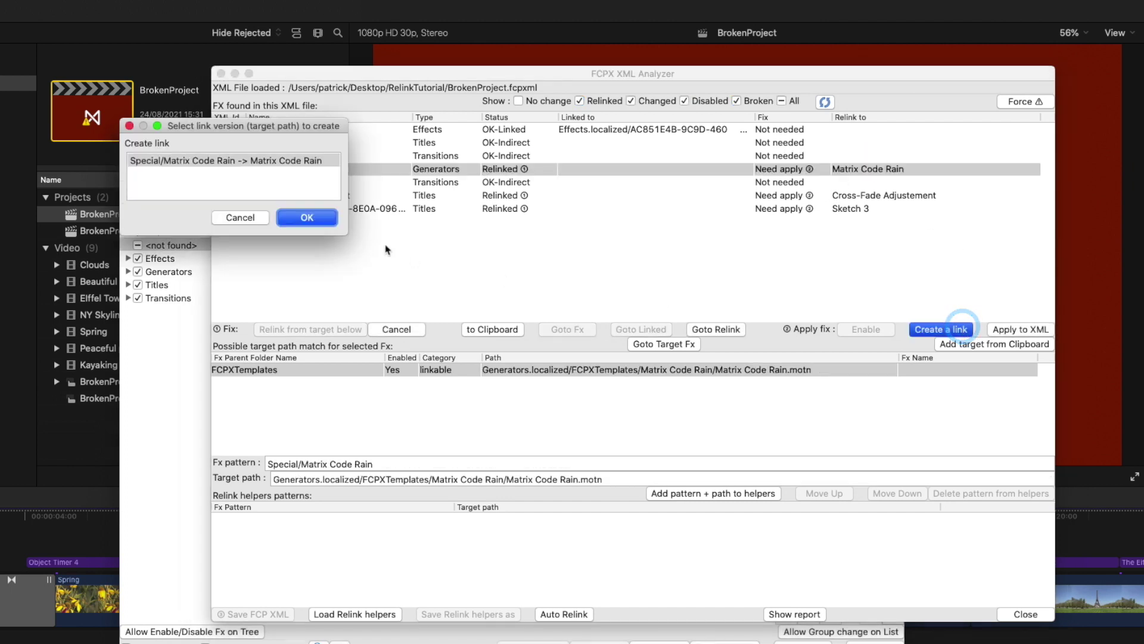
{"action": "left_click", "coordinate": [305, 217]}
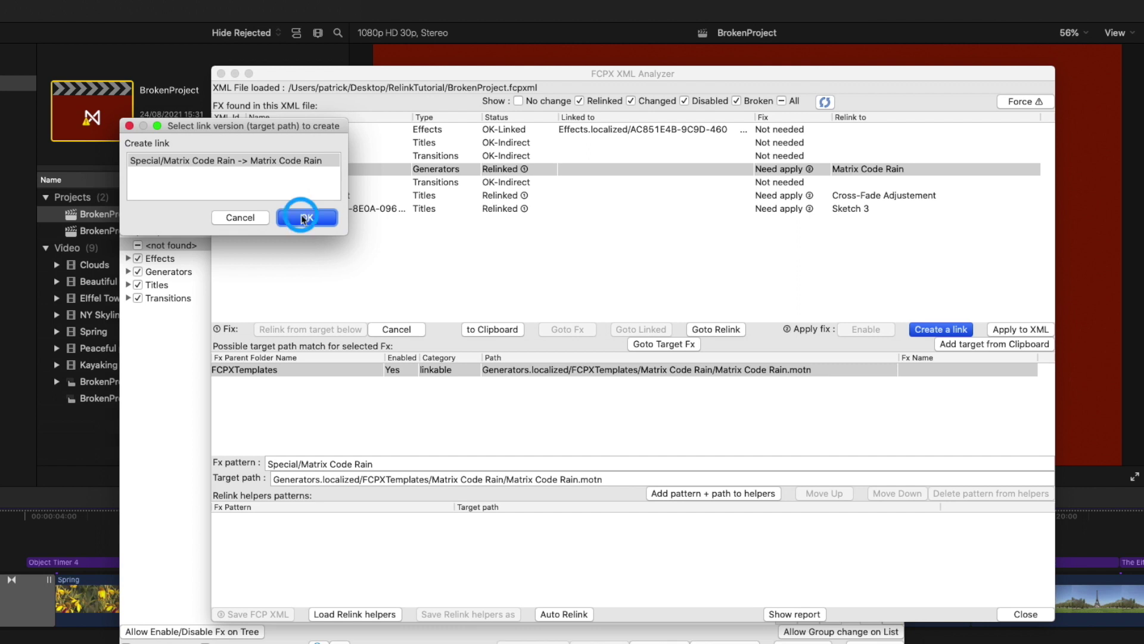
{"action": "left_click", "coordinate": [882, 195]}
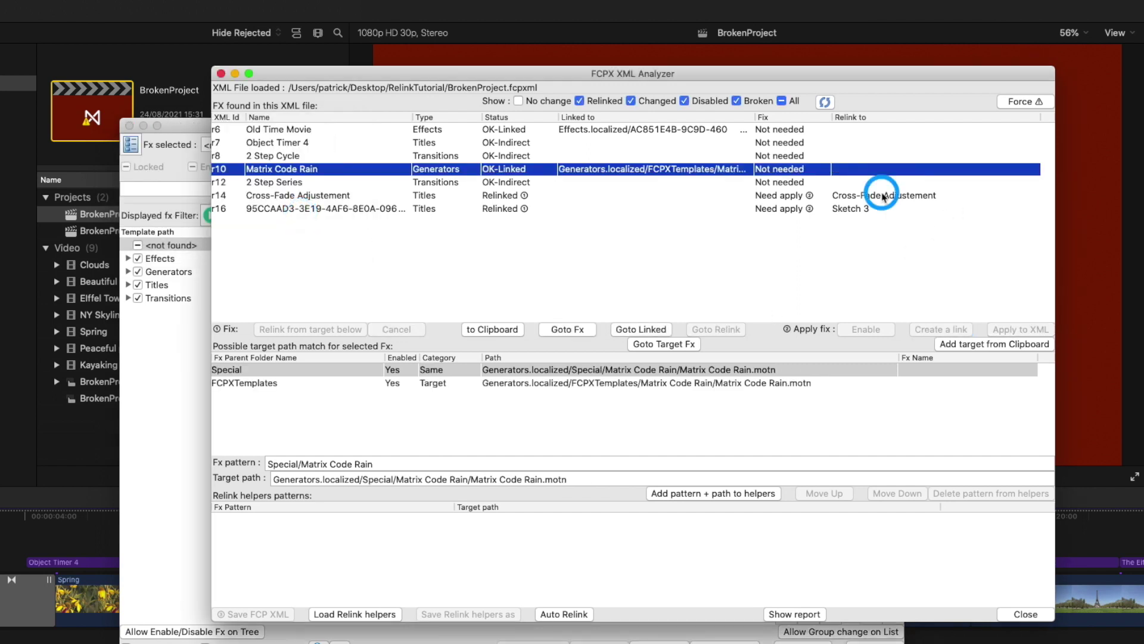
{"action": "left_click", "coordinate": [948, 330]}
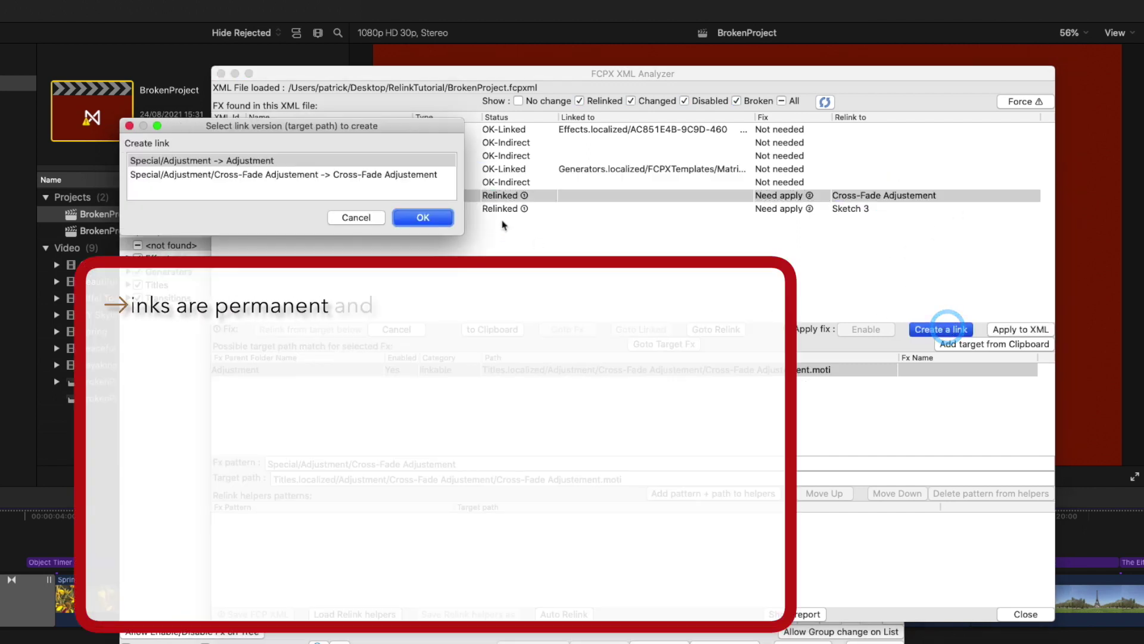
{"action": "left_click", "coordinate": [434, 220]}
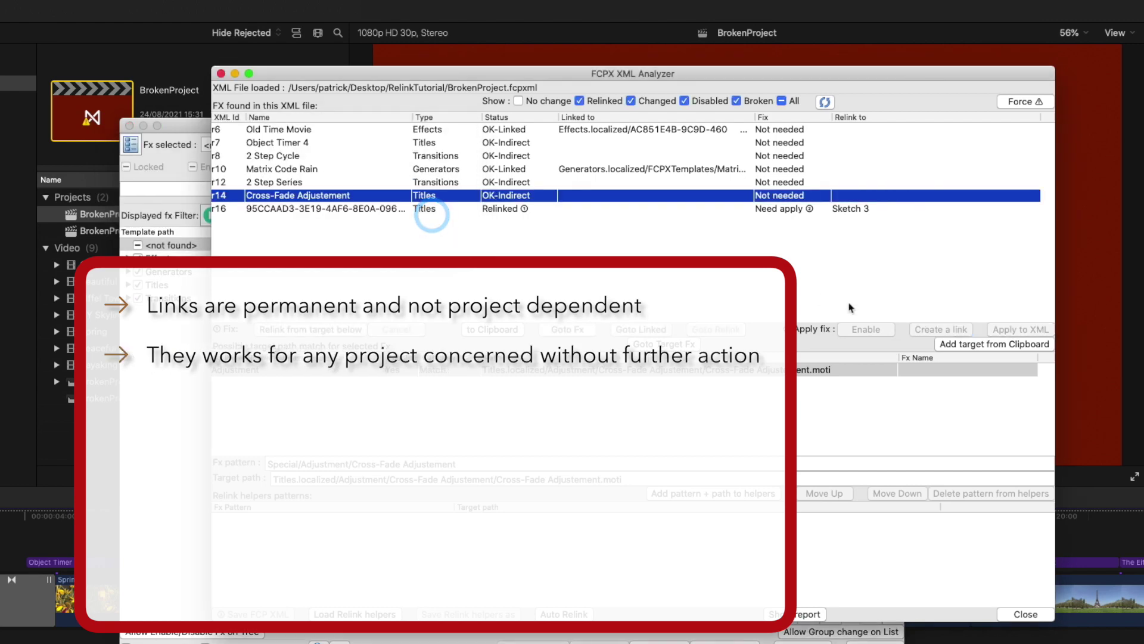
- Create the link to Sketch 3 for the r16 title and close the XML Analyzer
{"action": "left_click", "coordinate": [872, 209]}
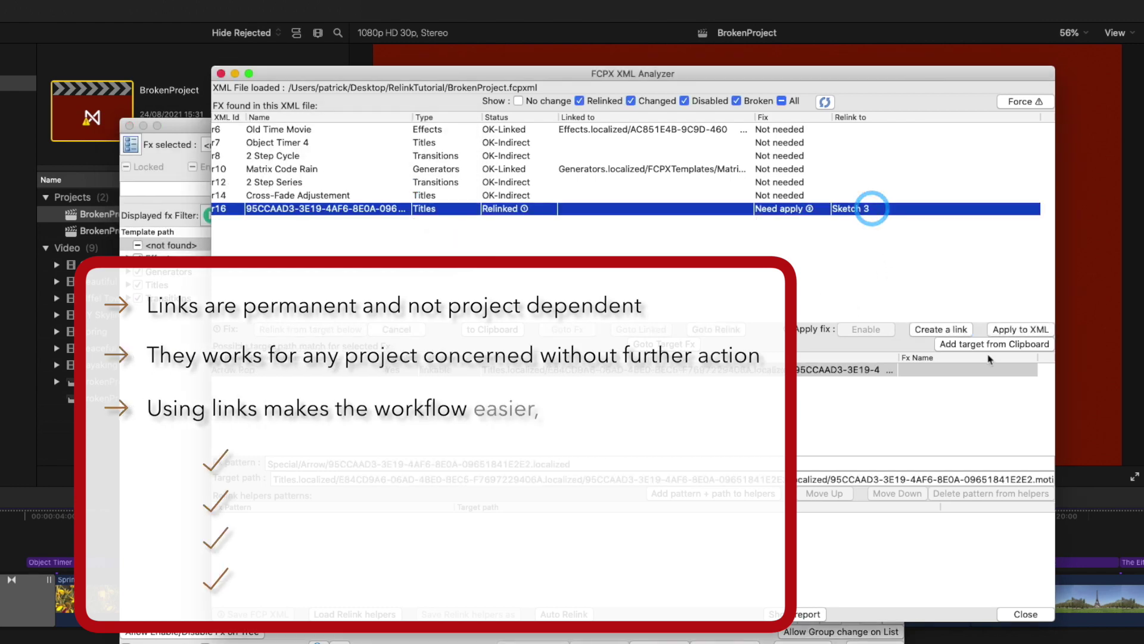
{"action": "left_click", "coordinate": [948, 329]}
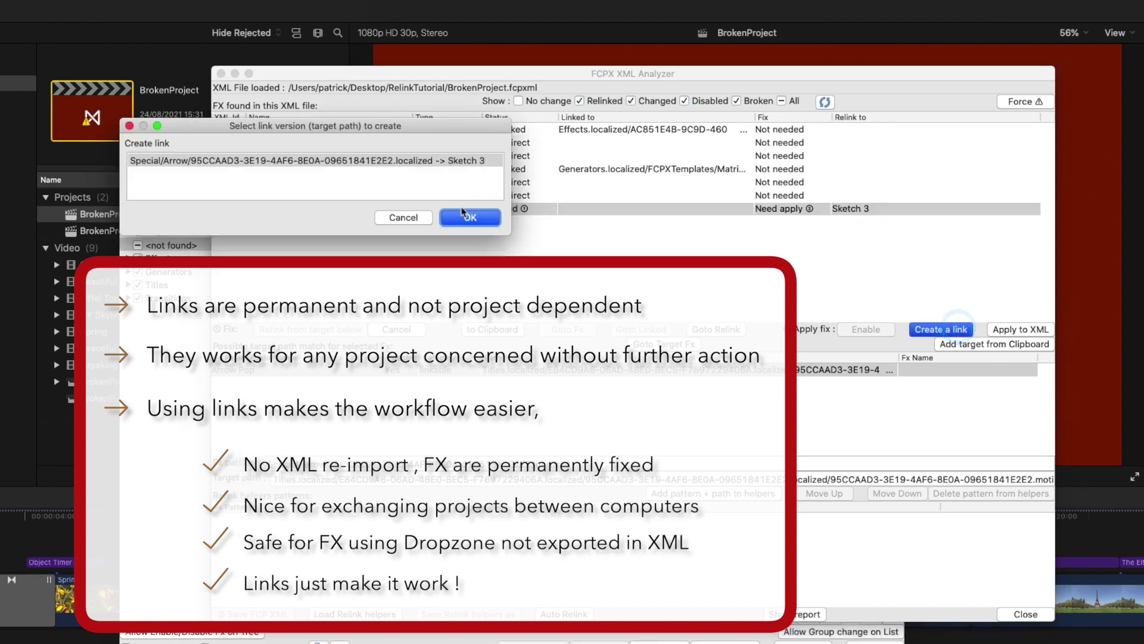
{"action": "left_click", "coordinate": [470, 218]}
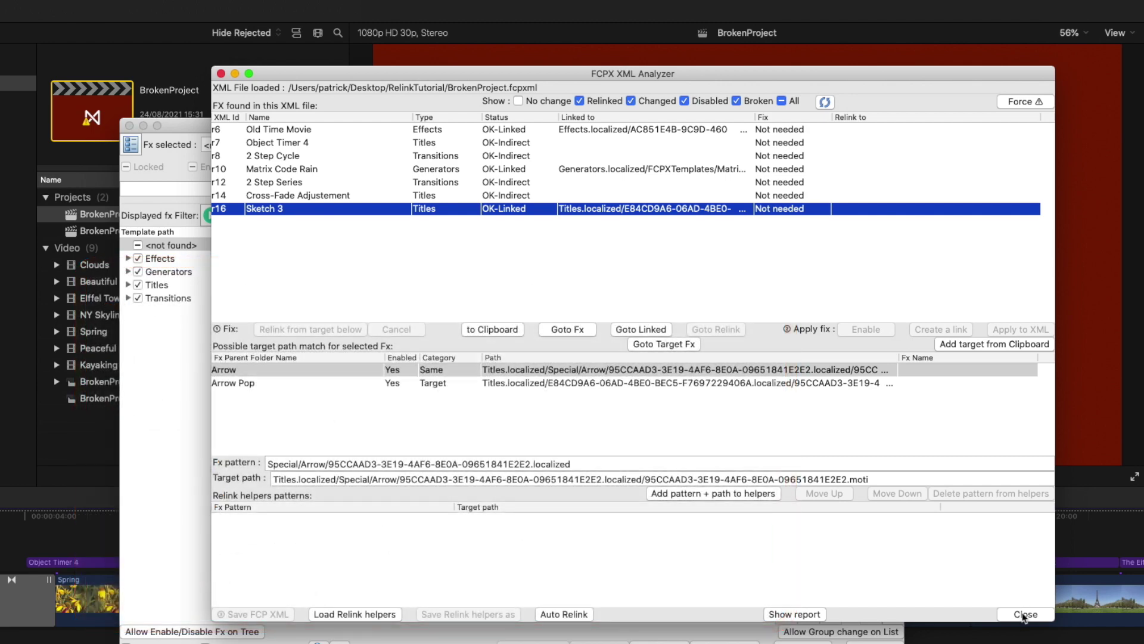
{"action": "left_click", "coordinate": [1025, 614]}
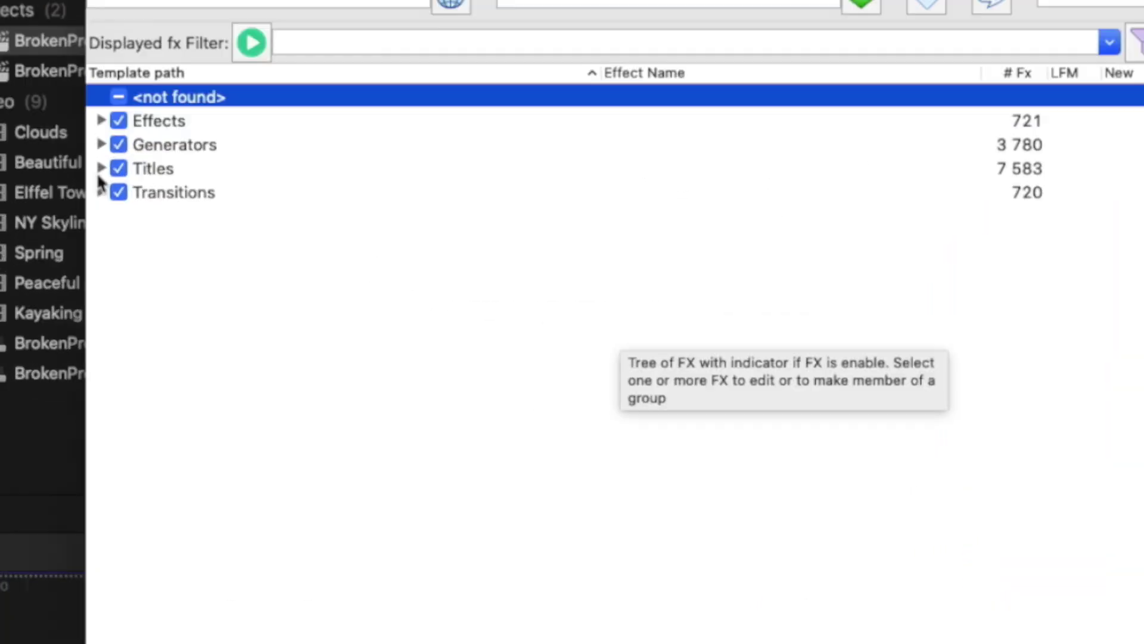
- Examine the new links under Adjustment, Arrow and FCPX Timer in the Special folder of Titles
{"action": "left_click", "coordinate": [127, 284]}
{"action": "scroll", "coordinate": [271, 351], "scroll_direction": "down", "scroll_amount": 15}
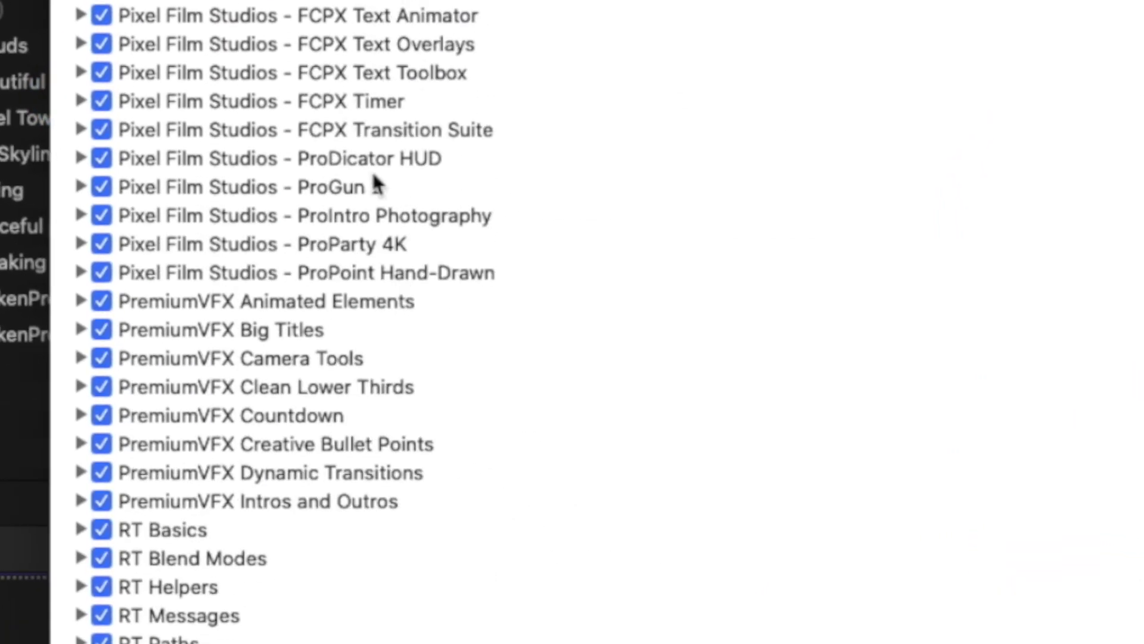
{"action": "scroll", "coordinate": [377, 185], "scroll_direction": "down", "scroll_amount": 10}
{"action": "left_click", "coordinate": [81, 248]}
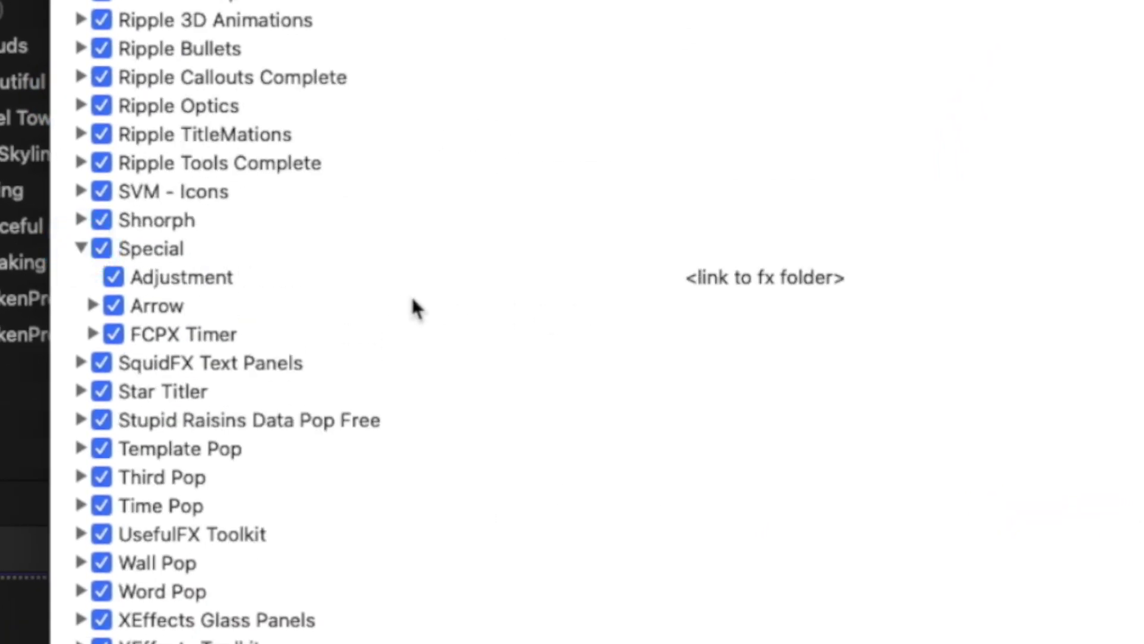
{"action": "scroll", "coordinate": [418, 308], "scroll_direction": "down", "scroll_amount": 2}
{"action": "left_click", "coordinate": [216, 213]}
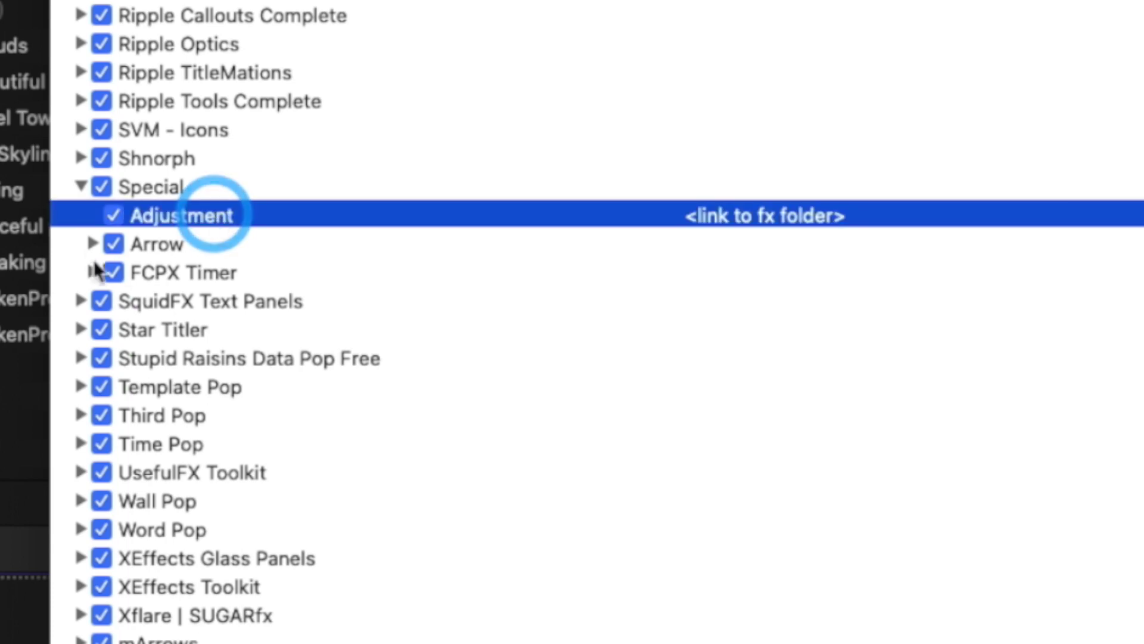
{"action": "left_click", "coordinate": [93, 243]}
{"action": "left_click", "coordinate": [246, 272]}
{"action": "scroll", "coordinate": [245, 273], "scroll_direction": "down", "scroll_amount": 4}
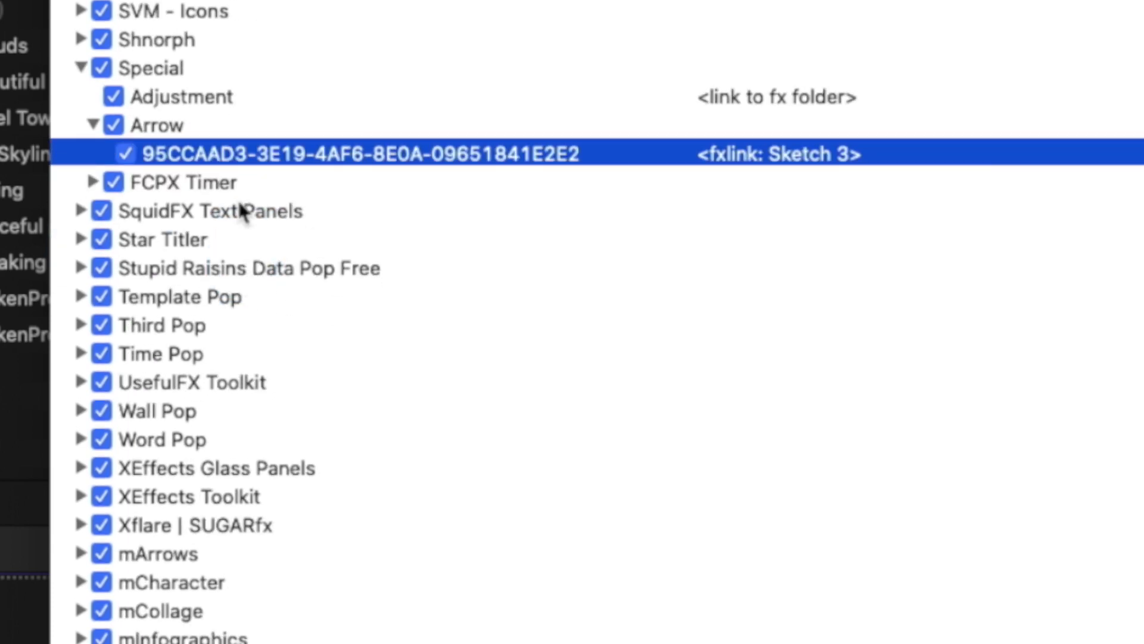
{"action": "left_click", "coordinate": [93, 181]}
{"action": "left_click", "coordinate": [266, 214]}
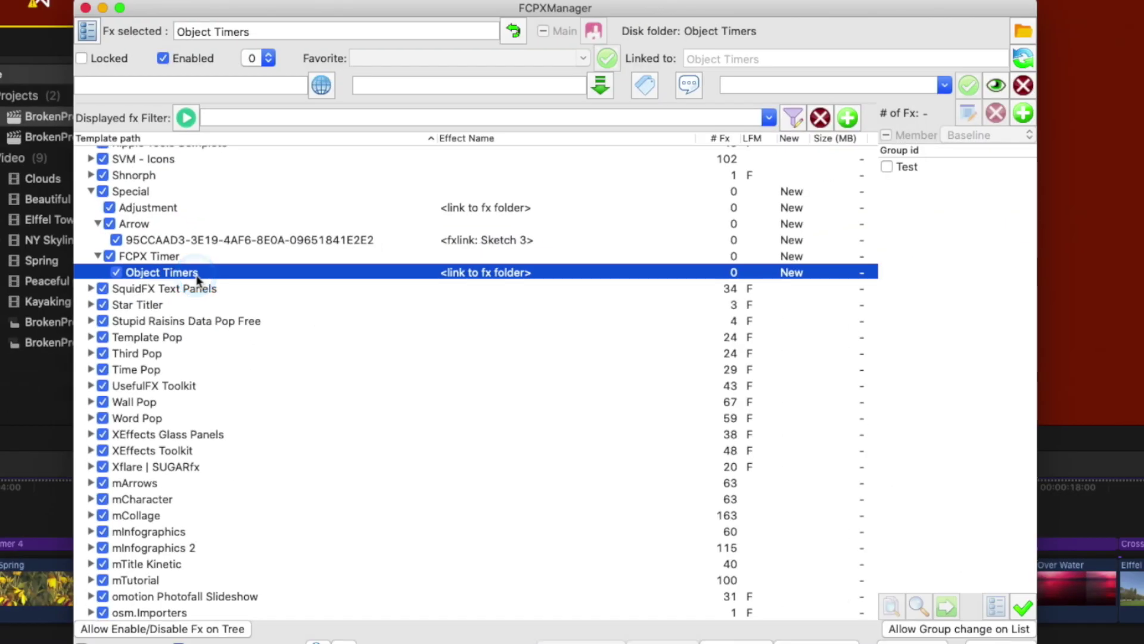
{"action": "scroll", "coordinate": [306, 425], "scroll_direction": "down", "scroll_amount": 5}
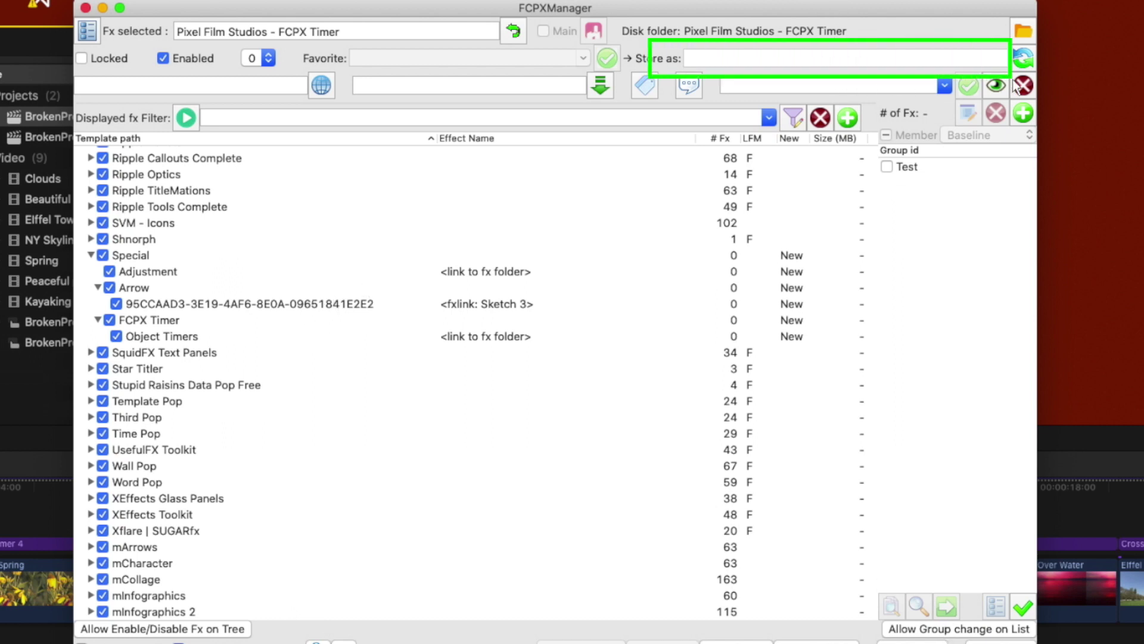
- Jump from the Sketch 3 link in the Arrow folder to its target effect and back to the link
{"action": "left_click", "coordinate": [502, 304]}
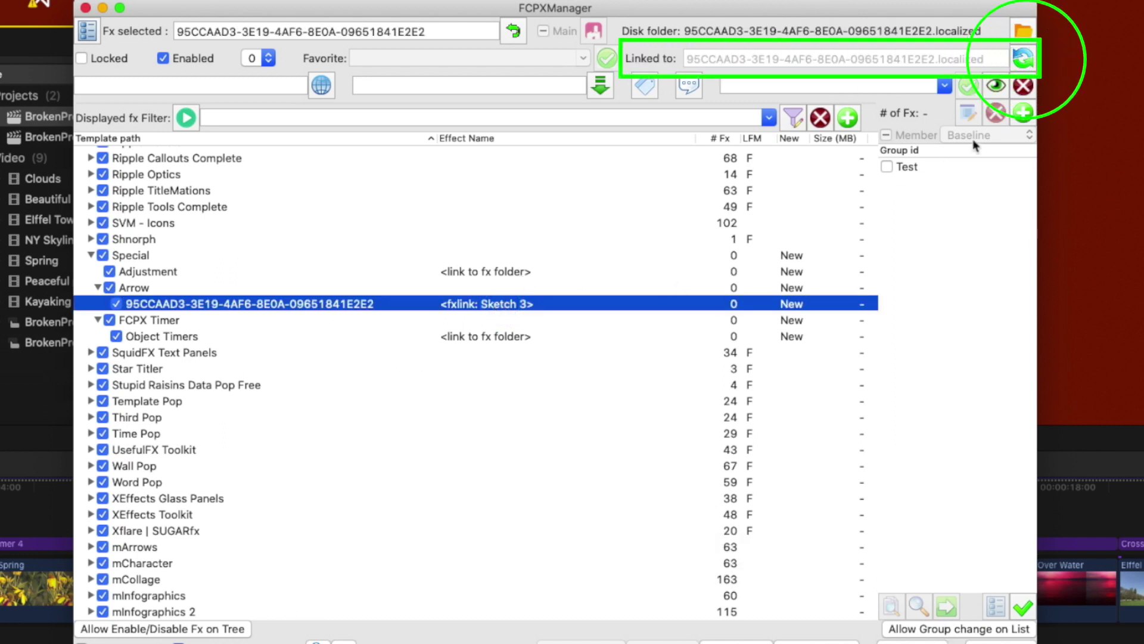
{"action": "left_click", "coordinate": [1022, 59]}
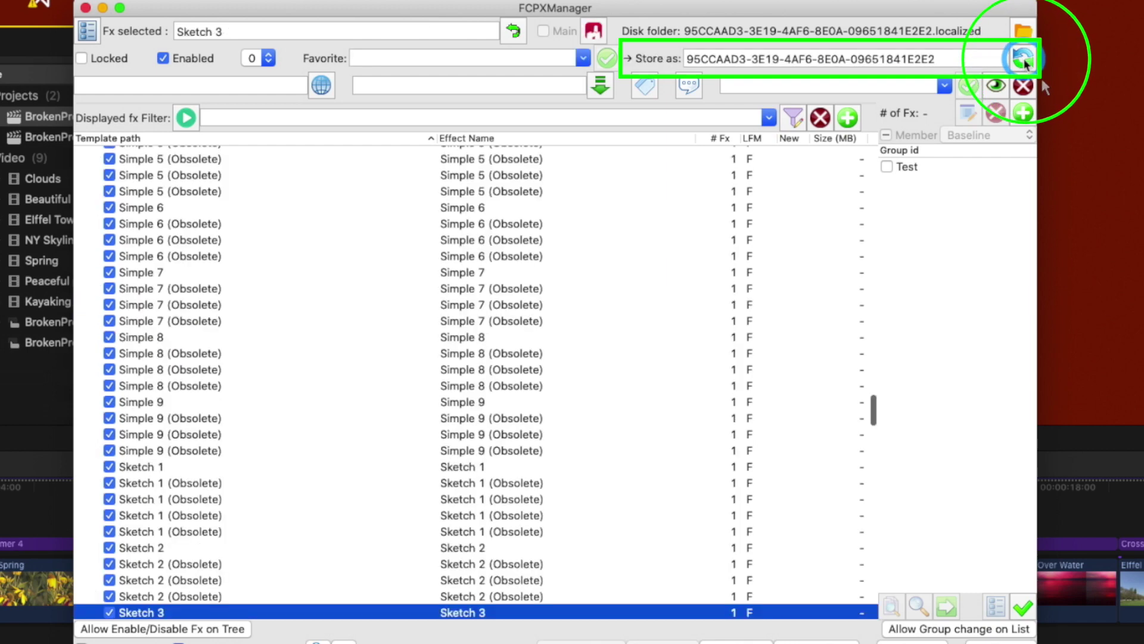
{"action": "scroll", "coordinate": [613, 416], "scroll_direction": "down", "scroll_amount": 3}
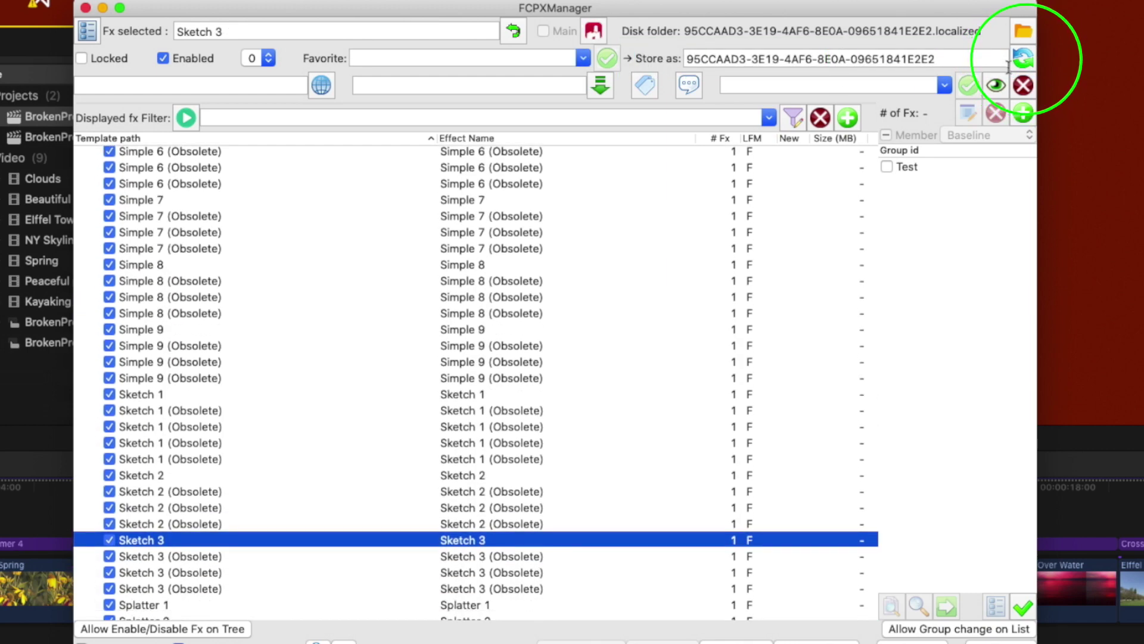
{"action": "left_click", "coordinate": [1025, 59]}
{"action": "scroll", "coordinate": [866, 291], "scroll_direction": "up", "scroll_amount": 1}
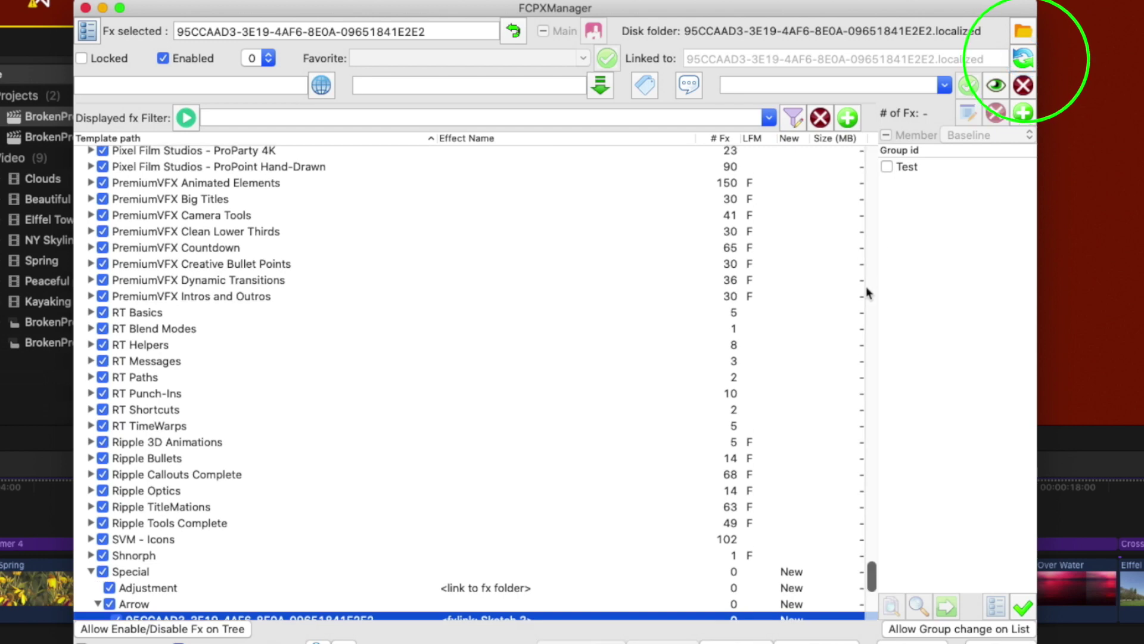
- Save the new links to disk
{"action": "scroll", "coordinate": [867, 292], "scroll_direction": "down", "scroll_amount": 5}
{"action": "scroll", "coordinate": [867, 292], "scroll_direction": "down", "scroll_amount": 2}
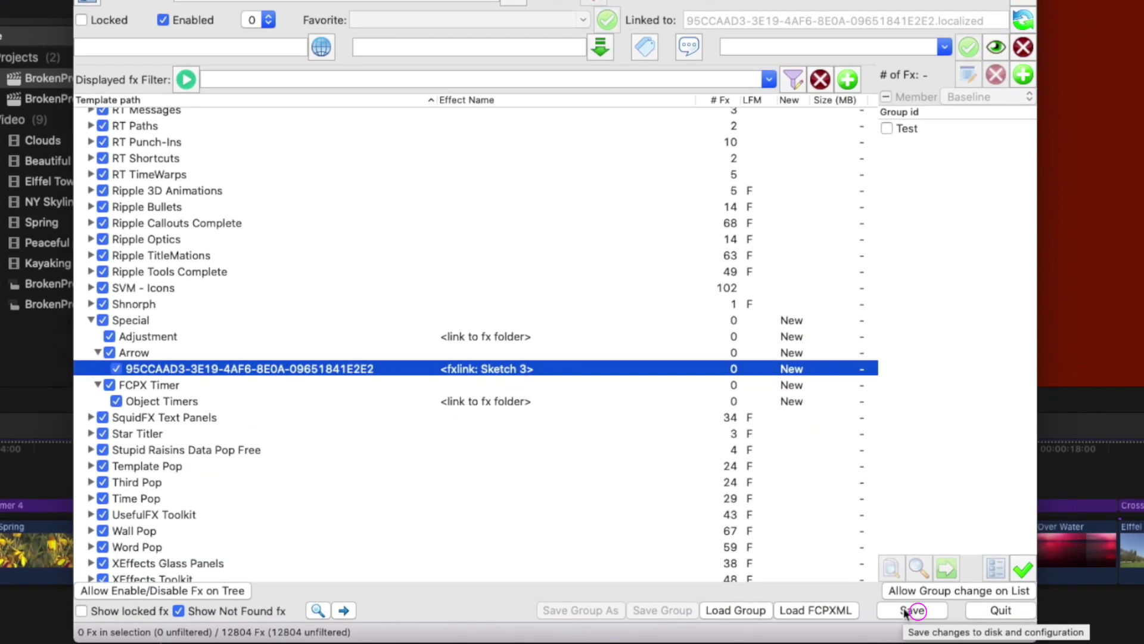
{"action": "left_click", "coordinate": [904, 612]}
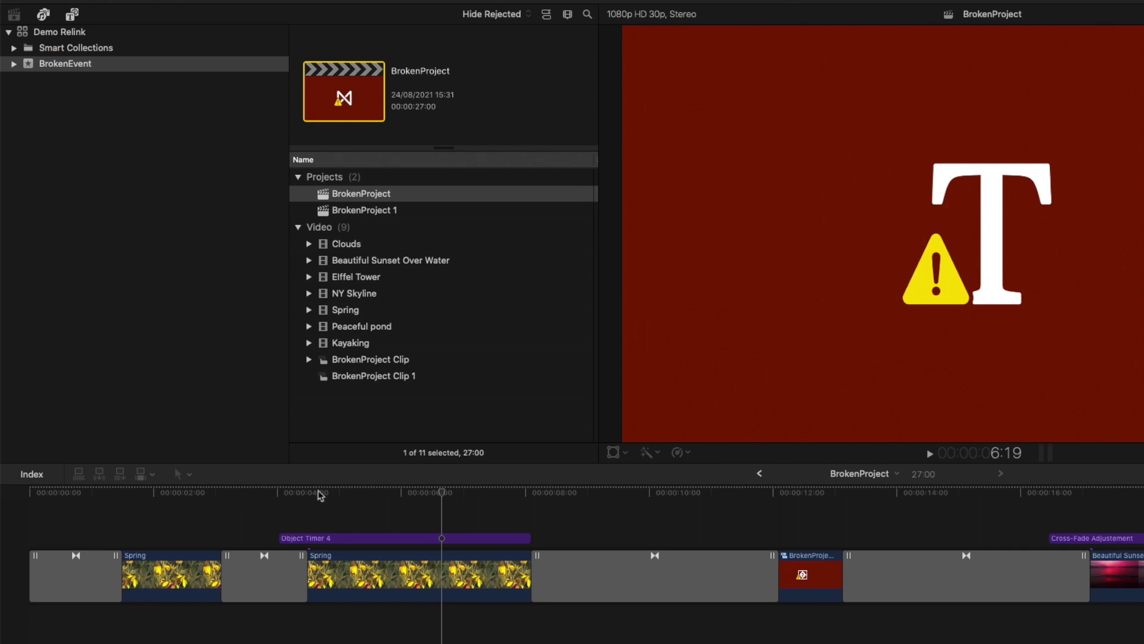
- Switch to Final Cut Pro, close the Demo Relink library and reopen it
{"action": "left_click", "coordinate": [320, 495]}
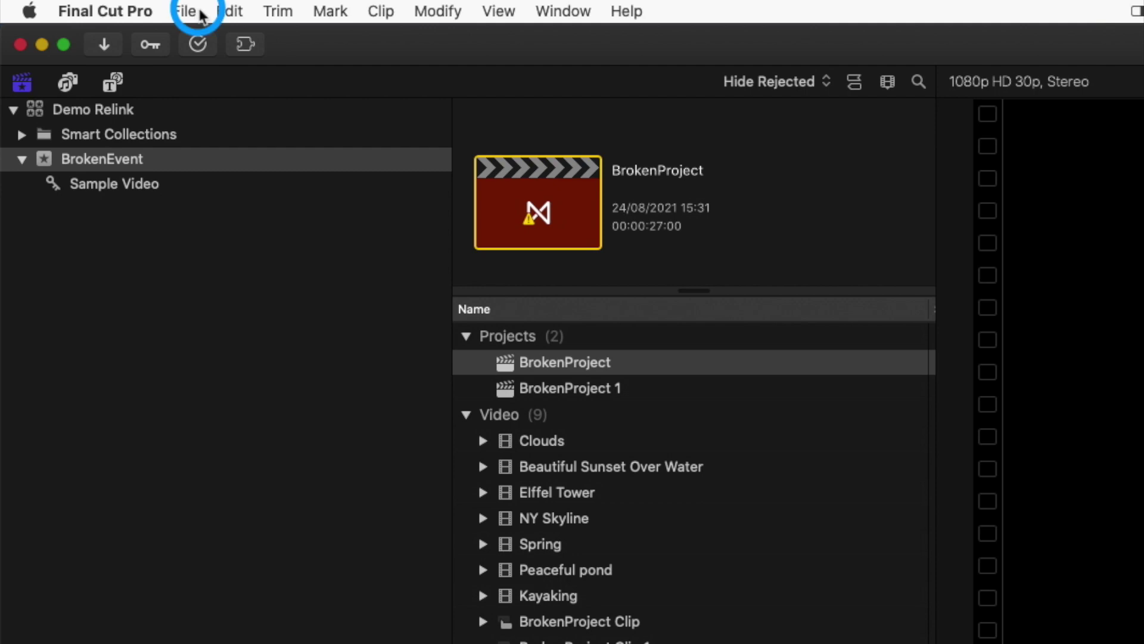
{"action": "left_click", "coordinate": [183, 11]}
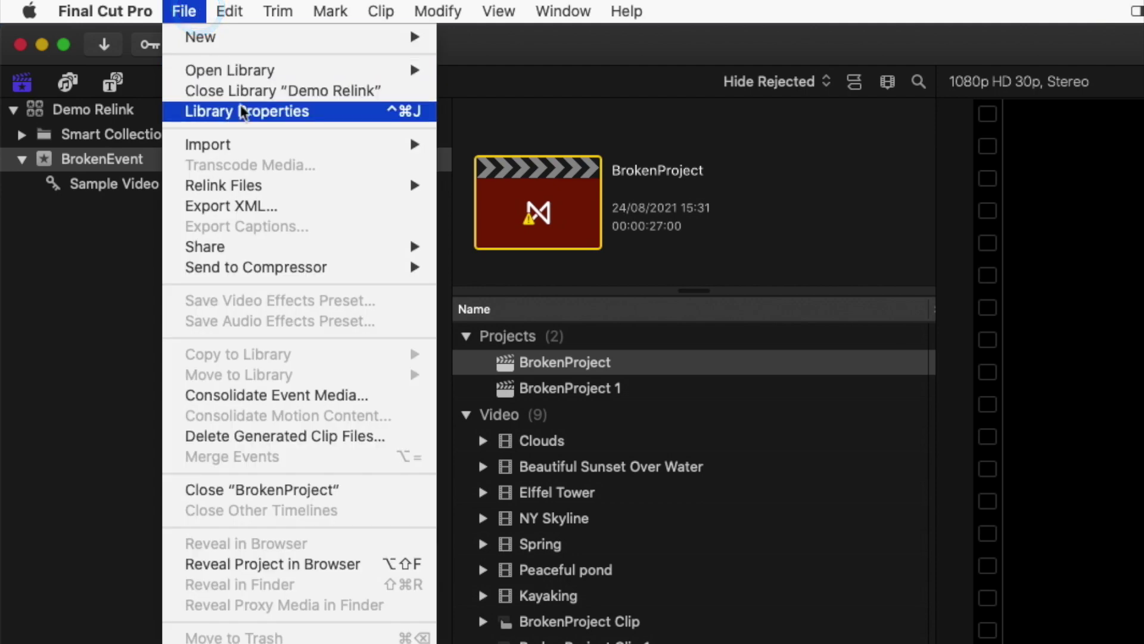
{"action": "left_click", "coordinate": [257, 92]}
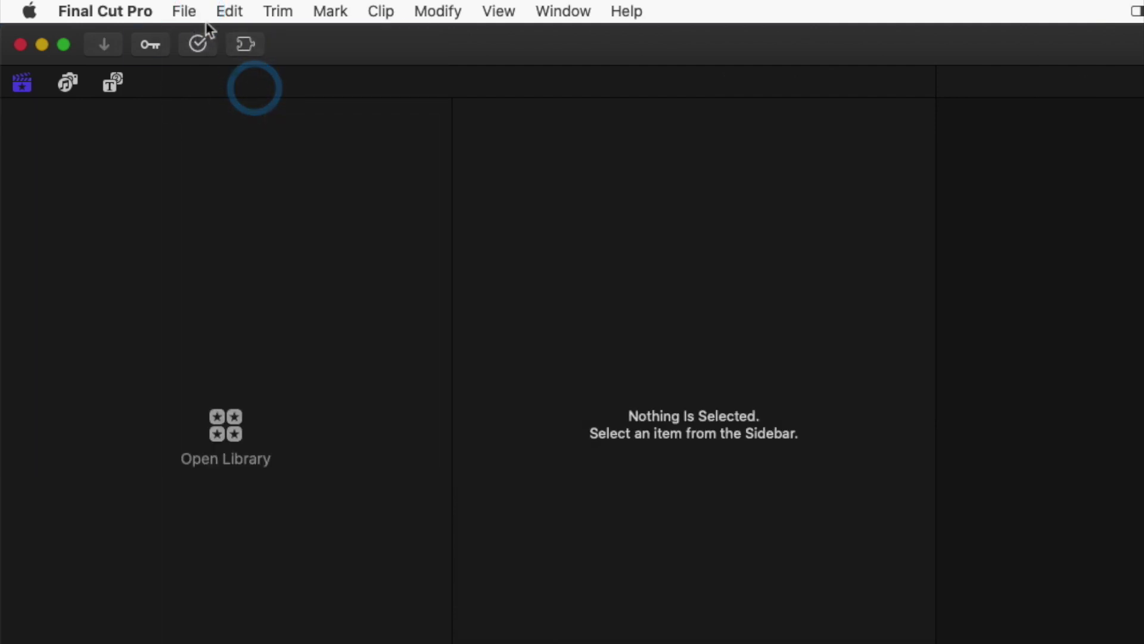
{"action": "left_click", "coordinate": [185, 11]}
{"action": "left_click", "coordinate": [530, 71]}
- Open BrokenProject from BrokenEvent in the timeline
{"action": "left_click", "coordinate": [14, 63]}
{"action": "left_click", "coordinate": [38, 63]}
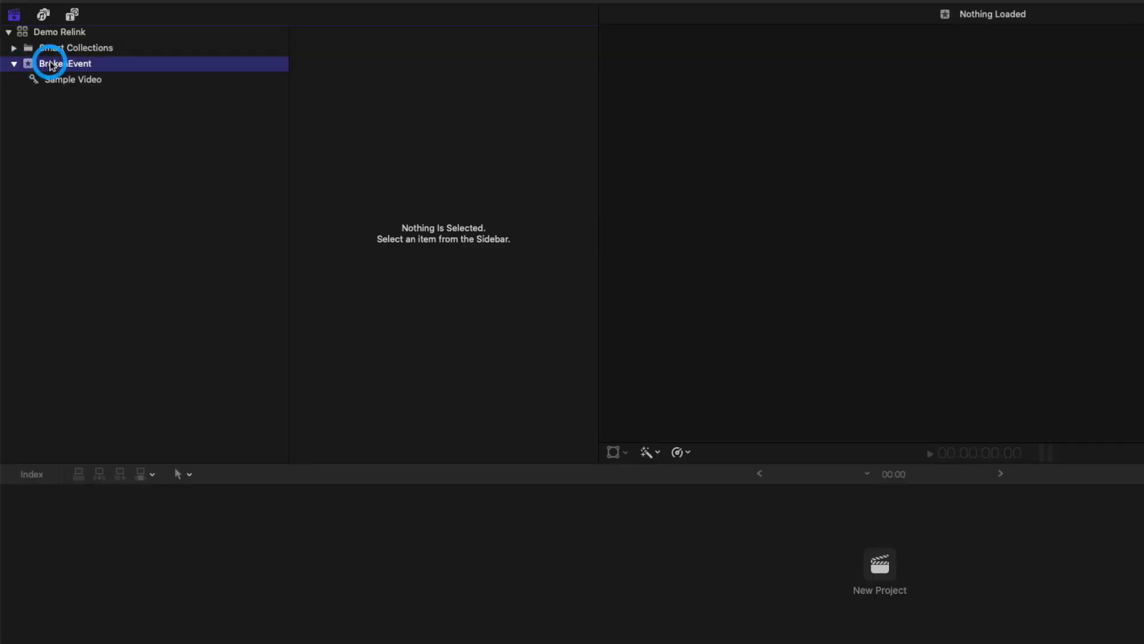
{"action": "left_click", "coordinate": [386, 197]}
{"action": "double_click", "coordinate": [396, 195]}
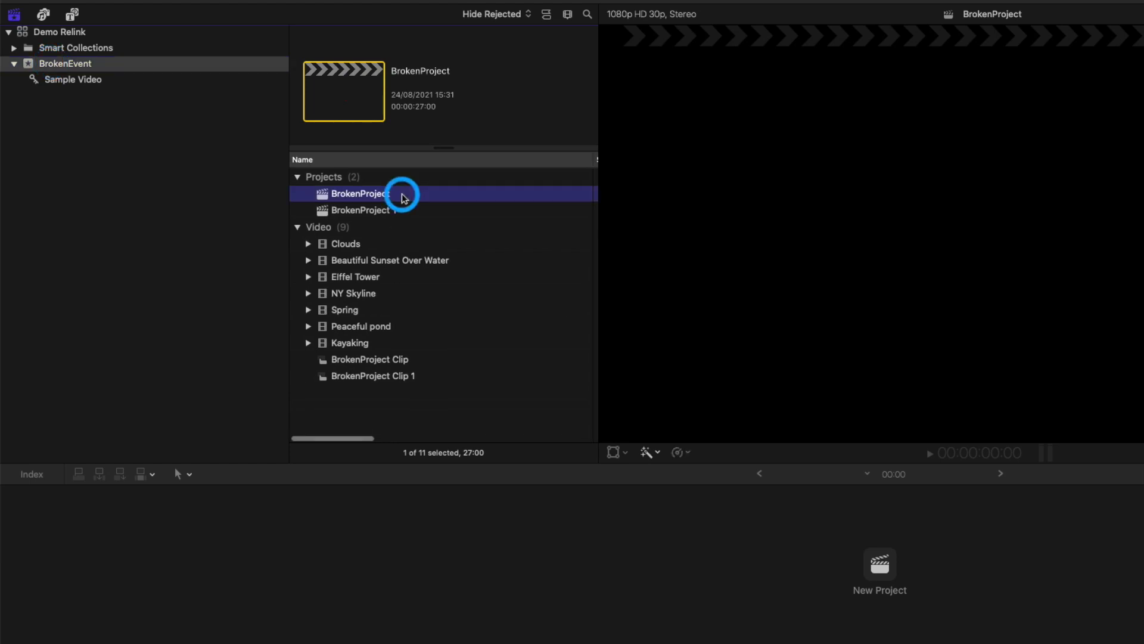
- Play BrokenProject from the start of the timeline to check its effects
{"action": "left_click", "coordinate": [89, 490]}
{"action": "left_click", "coordinate": [15, 490]}
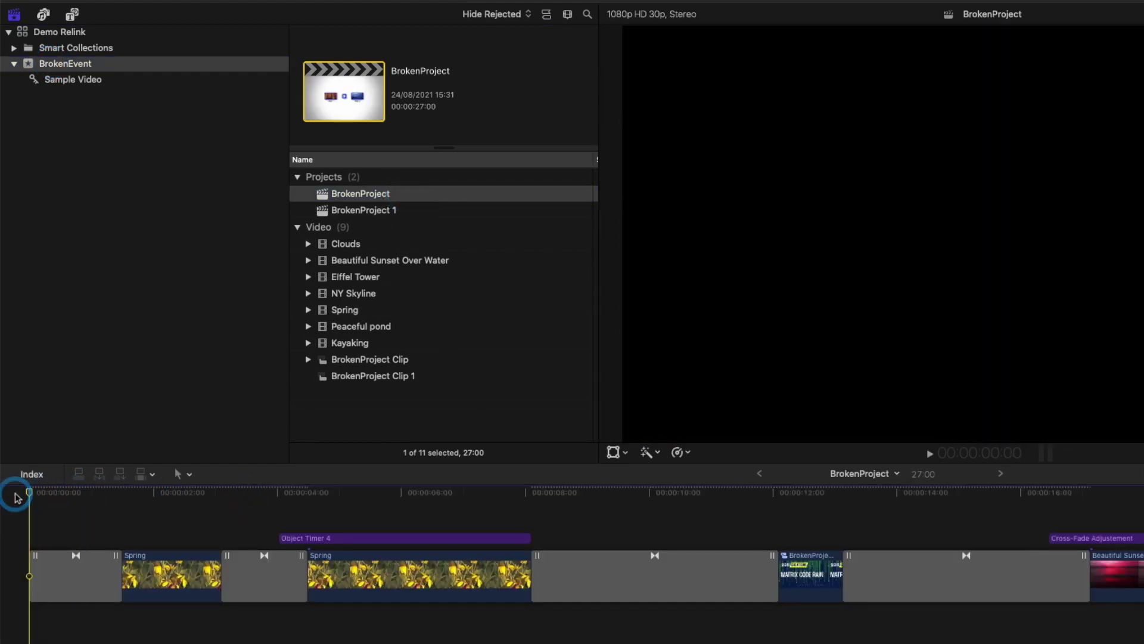
{"action": "key", "text": "space"}
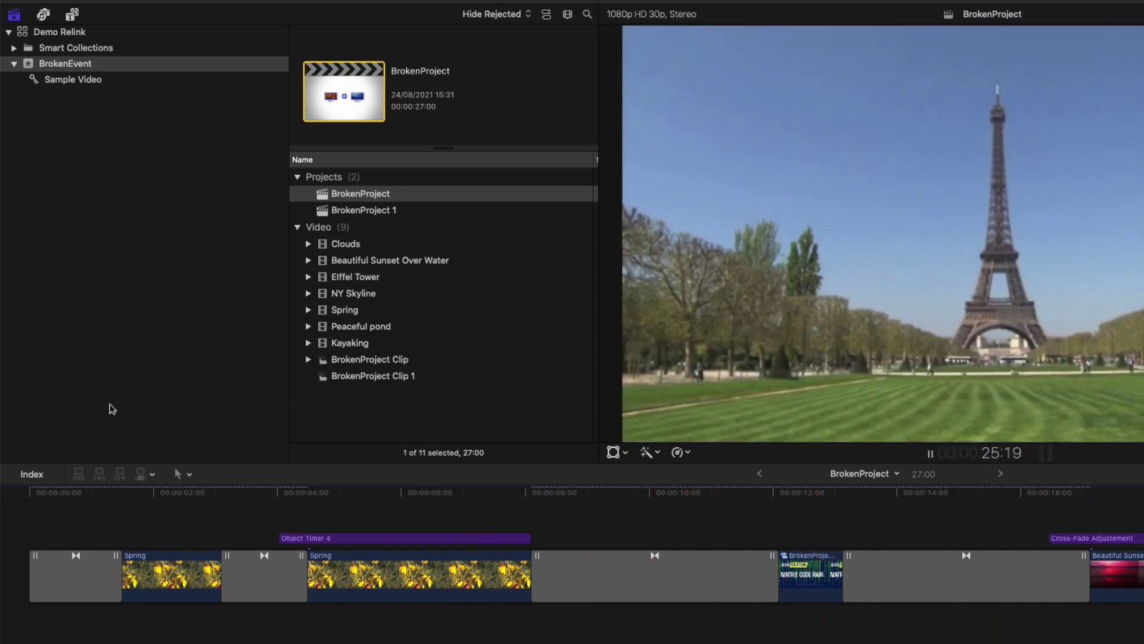
- Examine the Special category of the installed titles down to the Sketch group and preview Sketch 3
{"action": "left_click", "coordinate": [73, 16]}
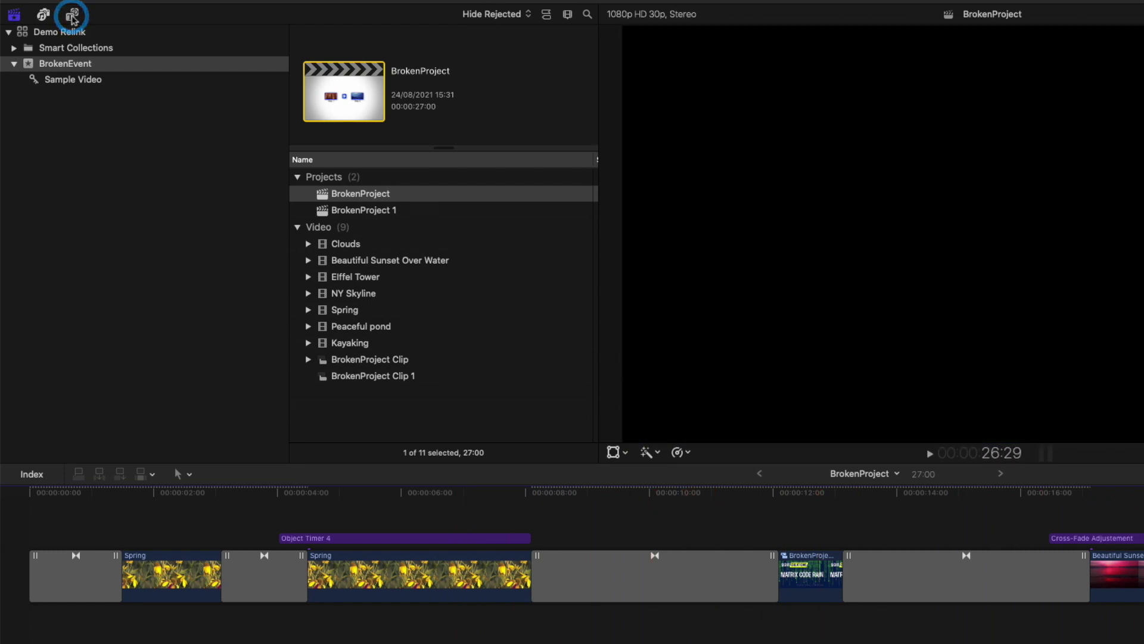
{"action": "left_click", "coordinate": [58, 272]}
{"action": "right_click", "coordinate": [70, 290]}
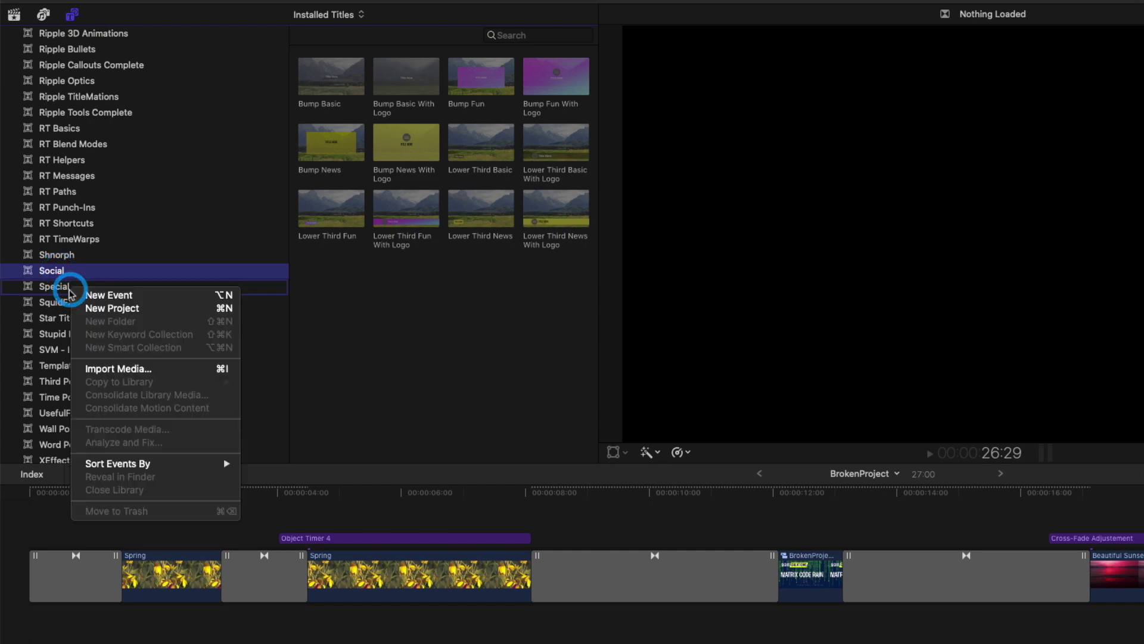
{"action": "left_click", "coordinate": [53, 286]}
{"action": "left_click", "coordinate": [54, 286]}
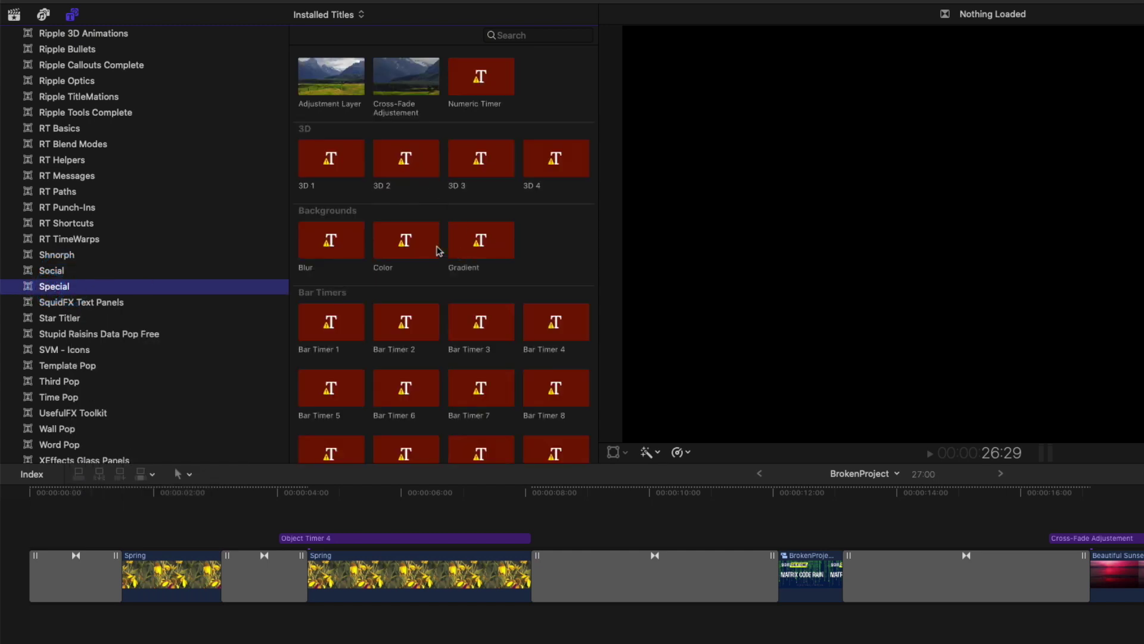
{"action": "scroll", "coordinate": [439, 251], "scroll_direction": "down", "scroll_amount": 20}
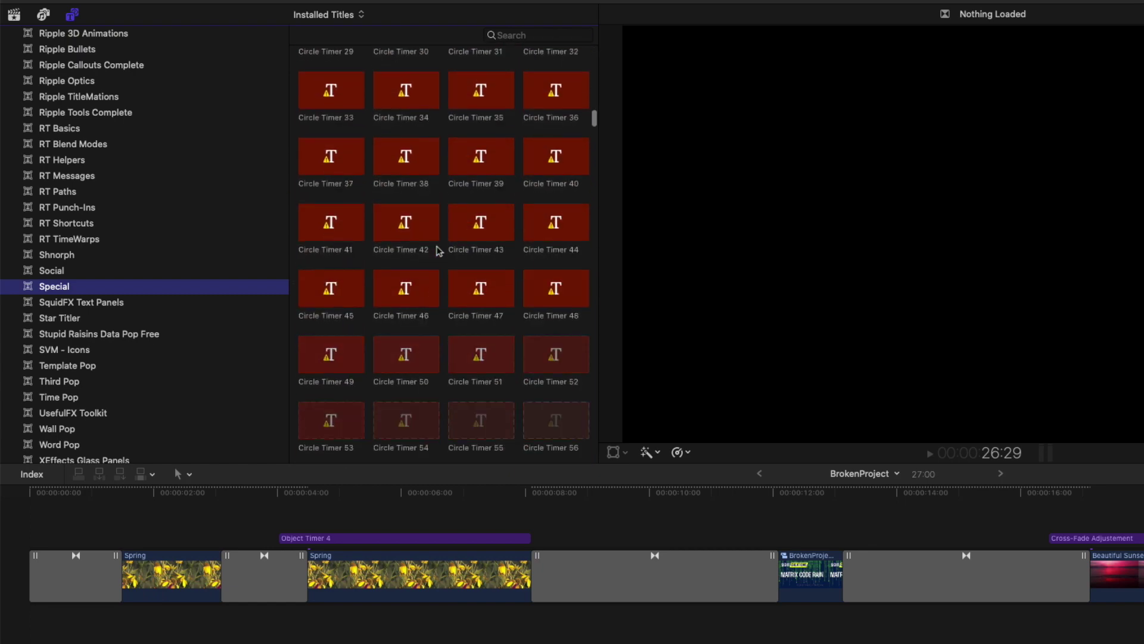
{"action": "scroll", "coordinate": [438, 250], "scroll_direction": "down", "scroll_amount": 20}
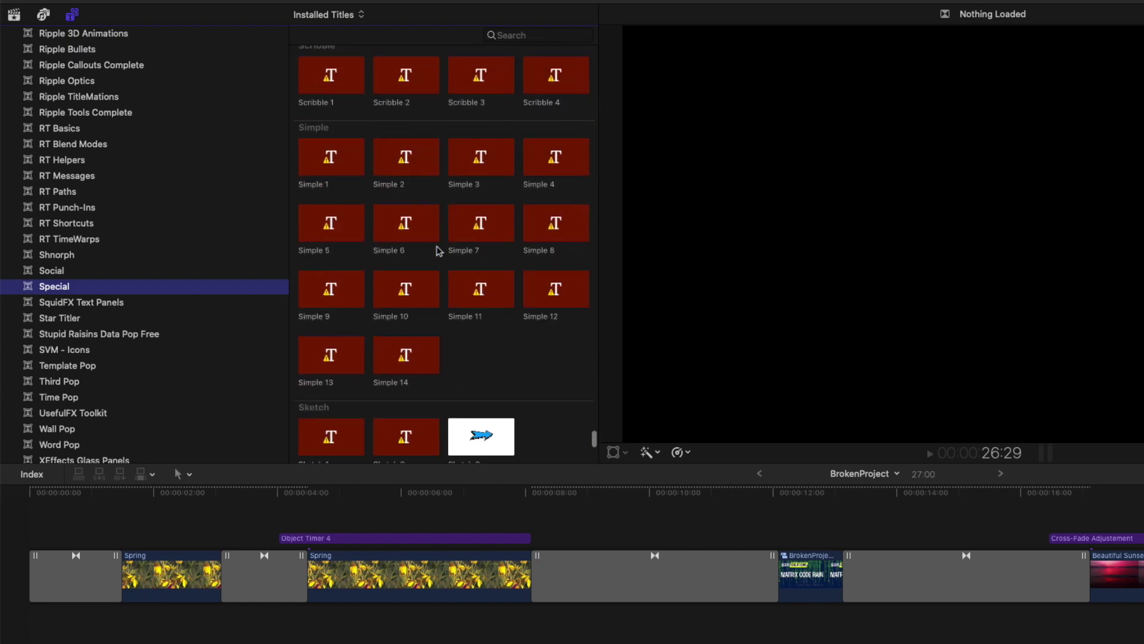
{"action": "scroll", "coordinate": [439, 250], "scroll_direction": "down", "scroll_amount": 3}
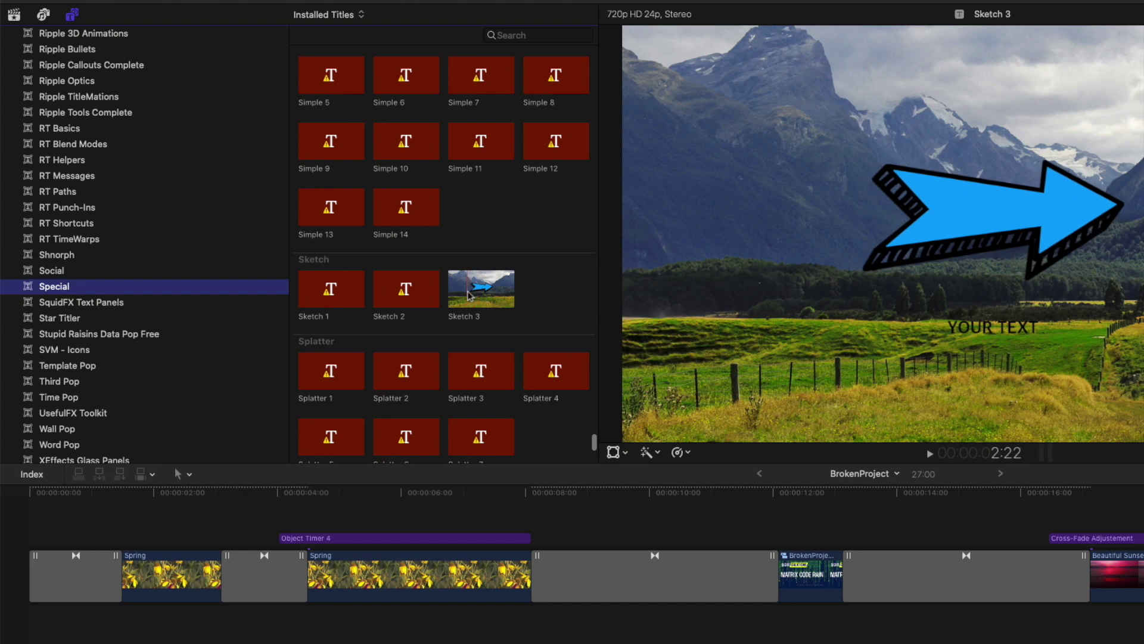
{"action": "scroll", "coordinate": [409, 256], "scroll_direction": "up", "scroll_amount": 10}
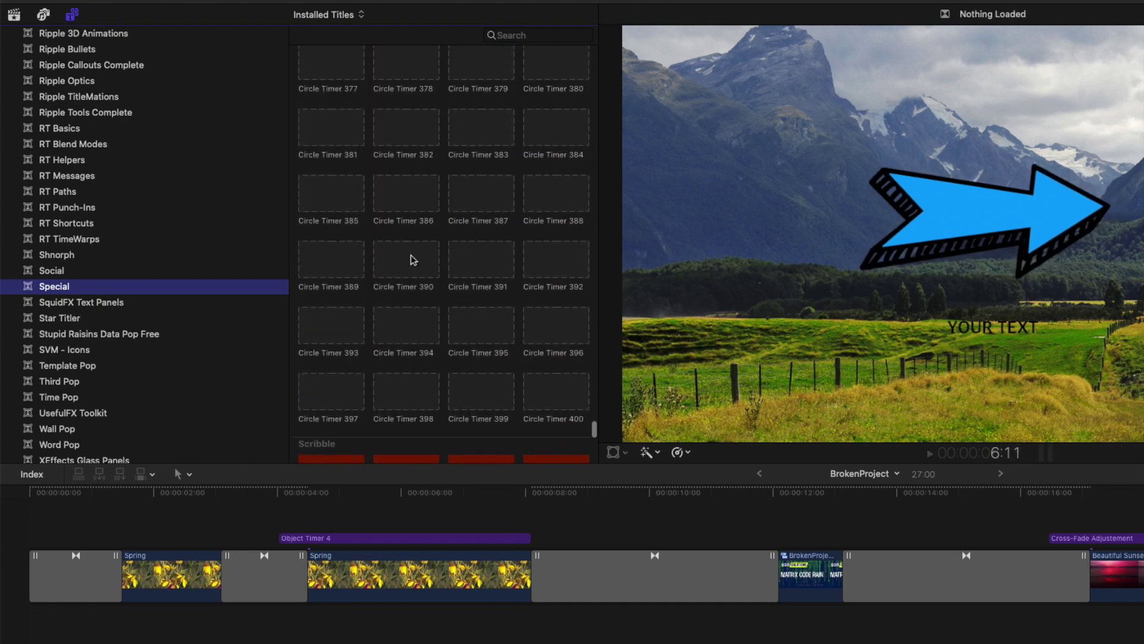
{"action": "scroll", "coordinate": [414, 260], "scroll_direction": "up", "scroll_amount": 8}
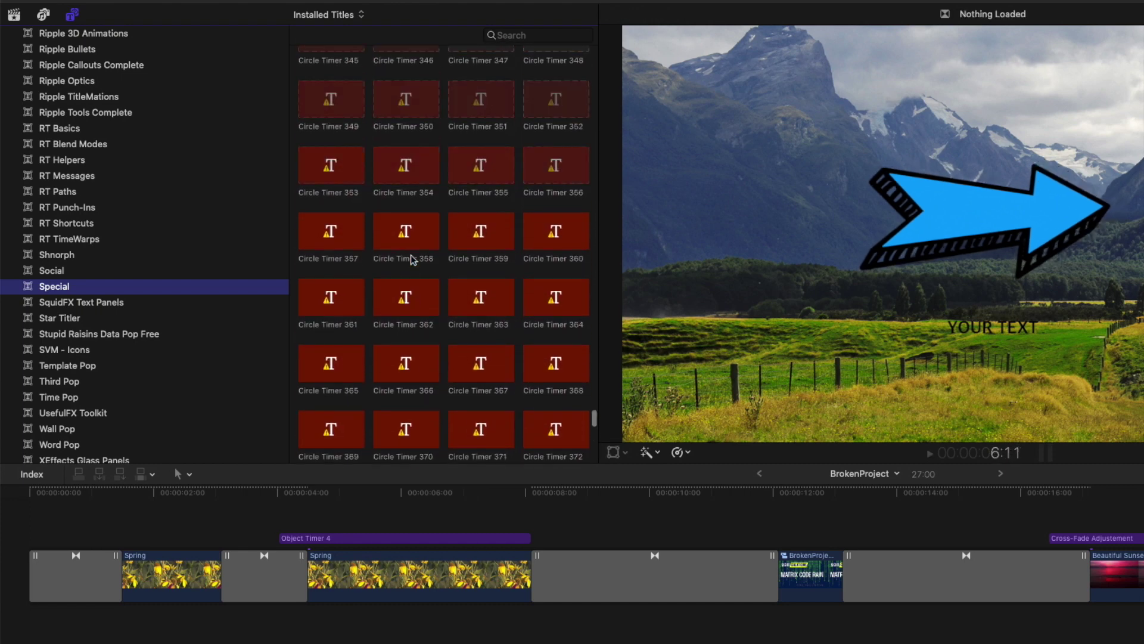
{"action": "scroll", "coordinate": [411, 259], "scroll_direction": "up", "scroll_amount": 1}
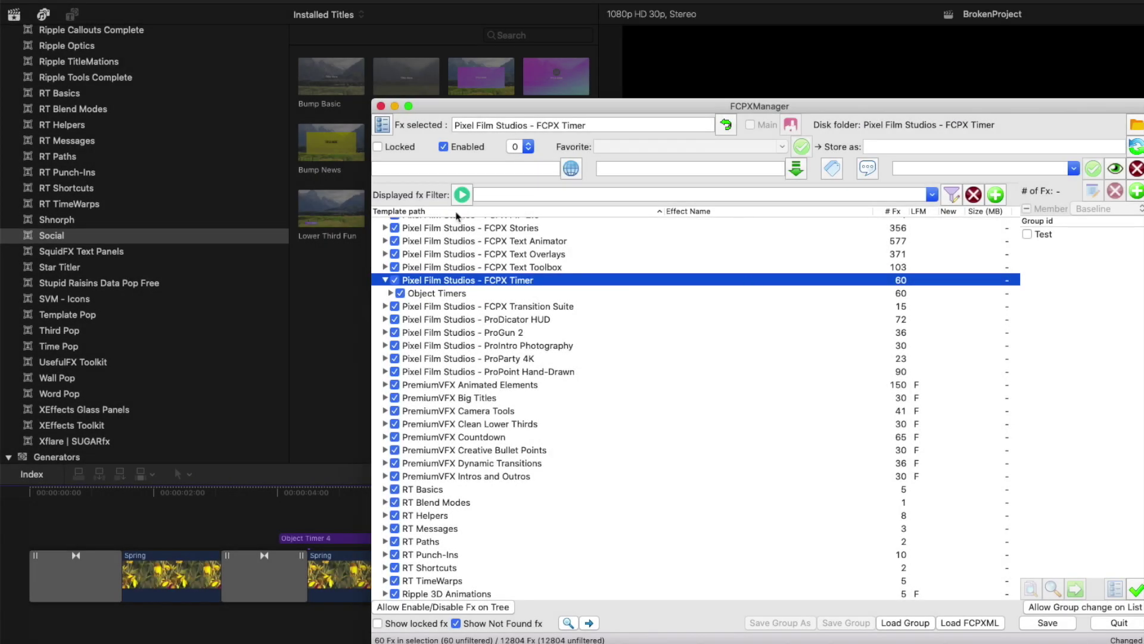
- Switch to FCPX Manager, disable the Pixel Film Studios - FCPX Timer titles, and inspect Object Timer 4 in the analysis of BrokenProject_relinked.fcpxml
{"action": "left_click", "coordinate": [444, 147]}
{"action": "left_click", "coordinate": [963, 624]}
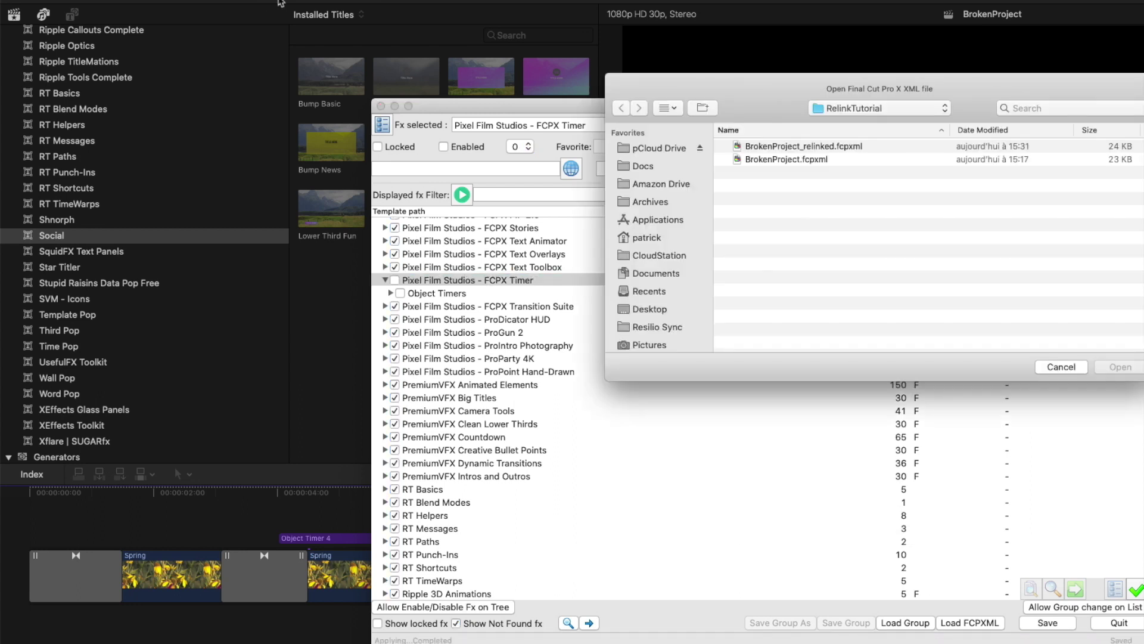
{"action": "left_click", "coordinate": [782, 150]}
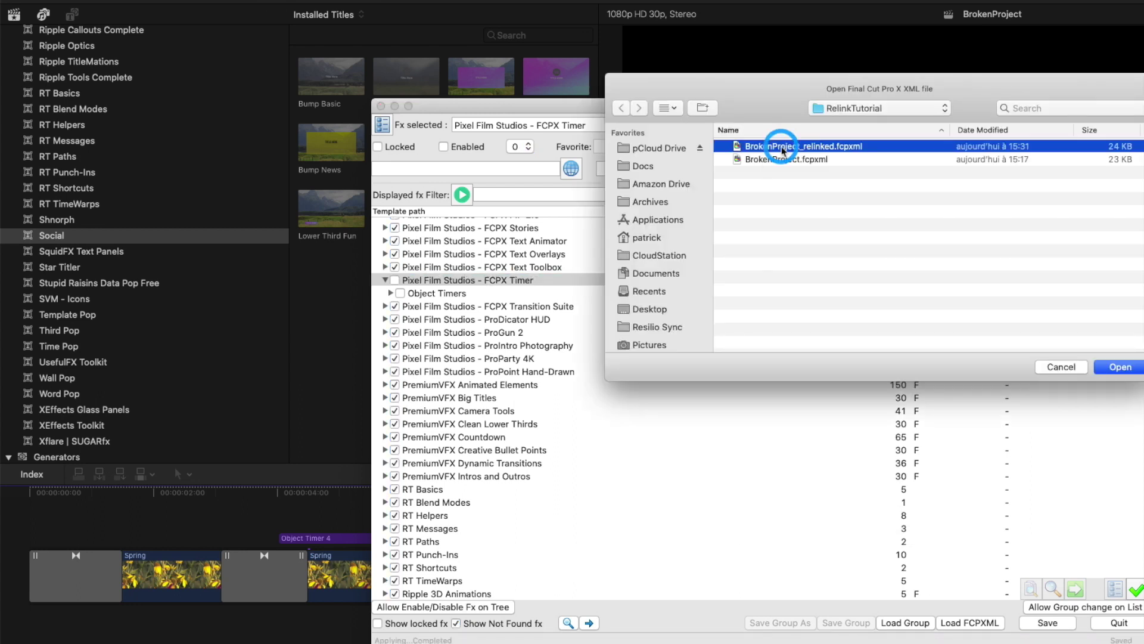
{"action": "left_click", "coordinate": [1119, 367]}
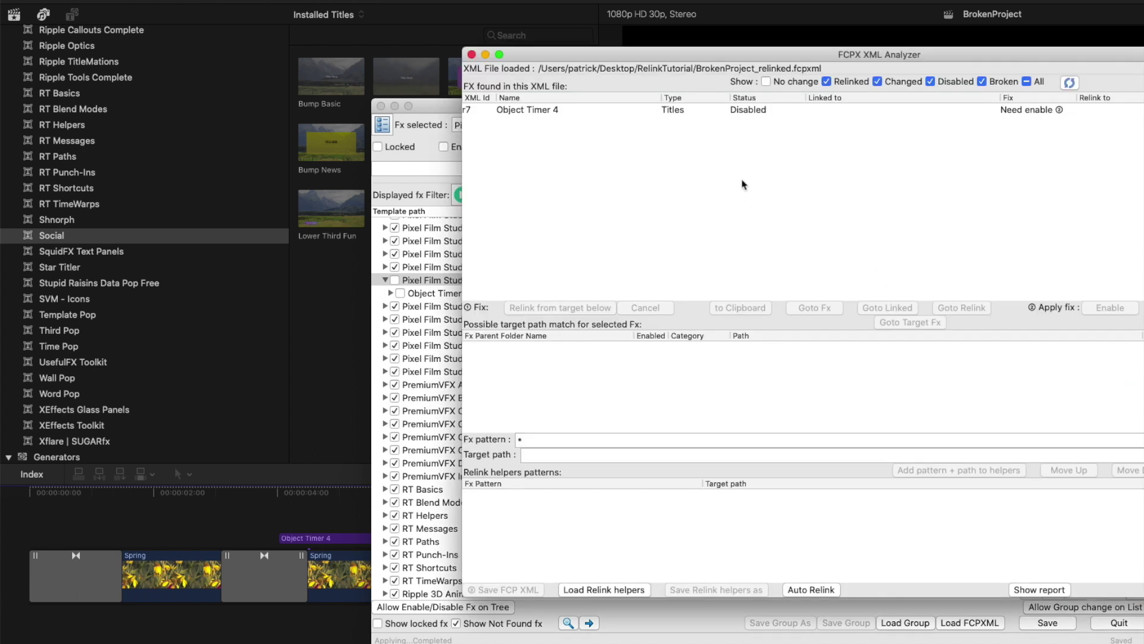
{"action": "left_click", "coordinate": [762, 114]}
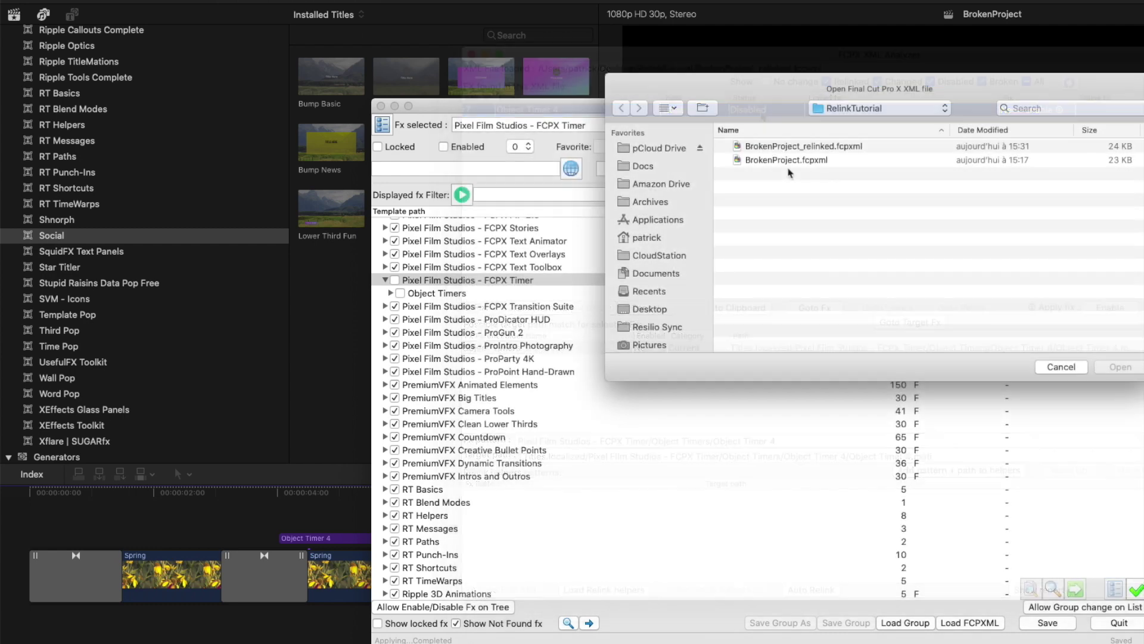
- Analyze BrokenProject.fcpxml, list all of its effects including those with no change, and inspect Object Timer 4
{"action": "left_click", "coordinate": [788, 159]}
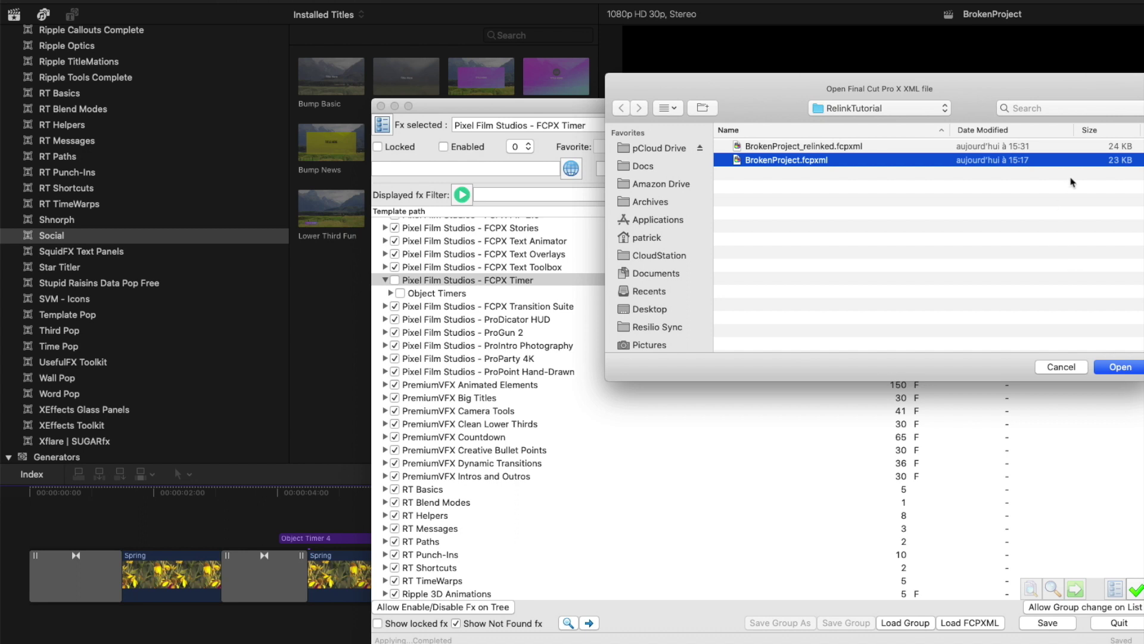
{"action": "left_click", "coordinate": [1127, 370]}
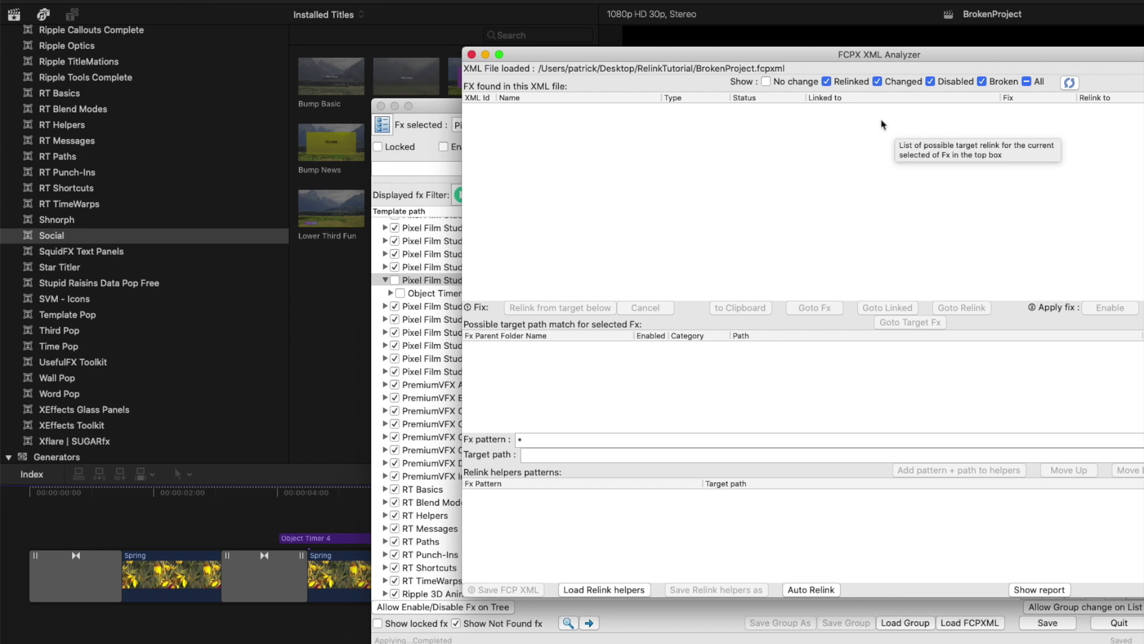
{"action": "left_click", "coordinate": [1026, 81]}
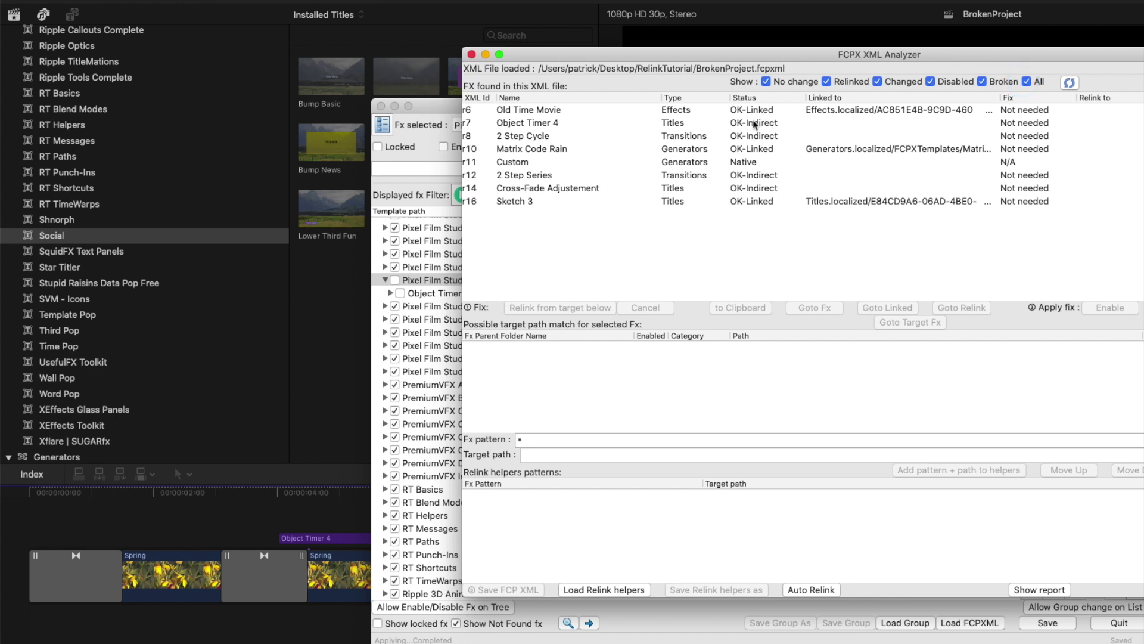
{"action": "left_click", "coordinate": [771, 123]}
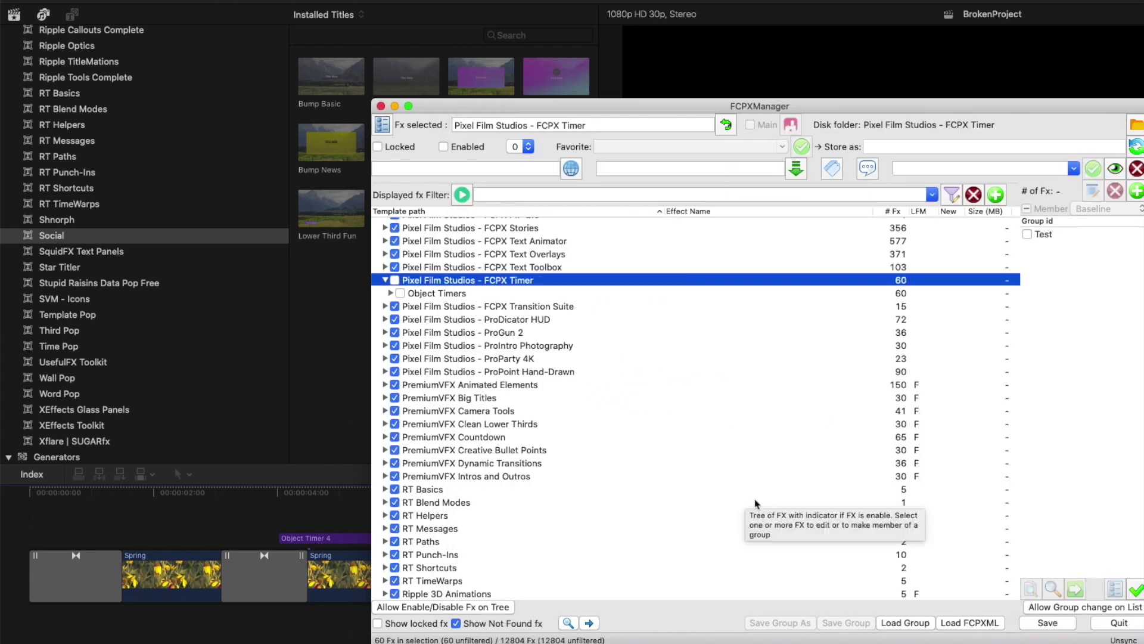
- Save the effect changes to disk, switch to Final Cut Pro and play BrokenProject from the start of the timeline
{"action": "left_click", "coordinate": [1064, 625]}
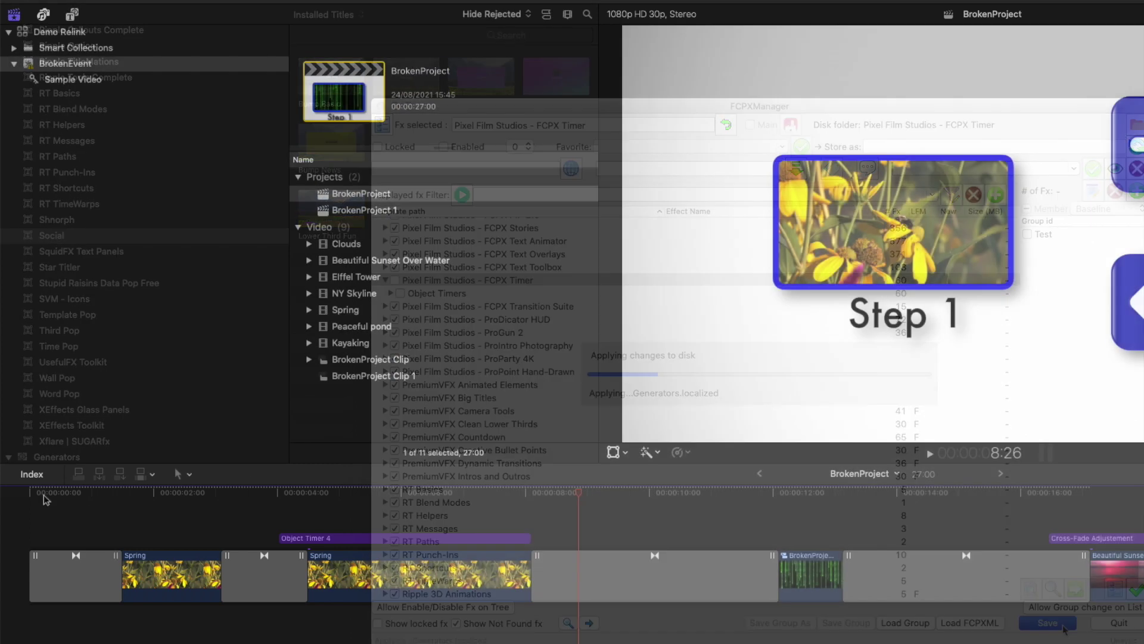
{"action": "left_click", "coordinate": [30, 493]}
{"action": "key", "text": "space"}
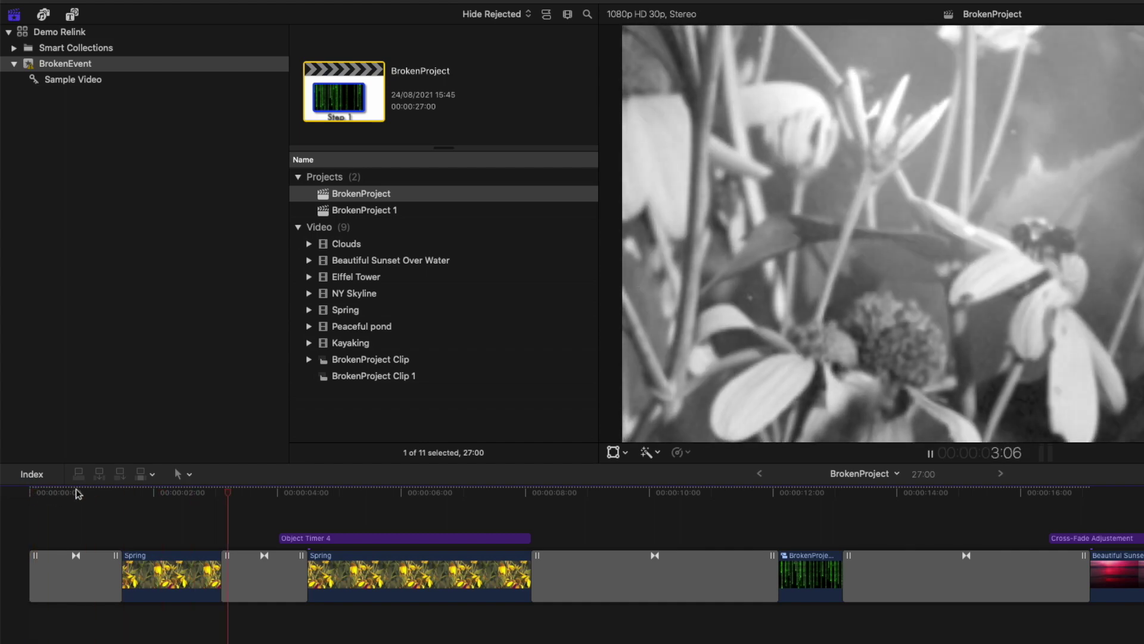
{"action": "key", "text": "space"}
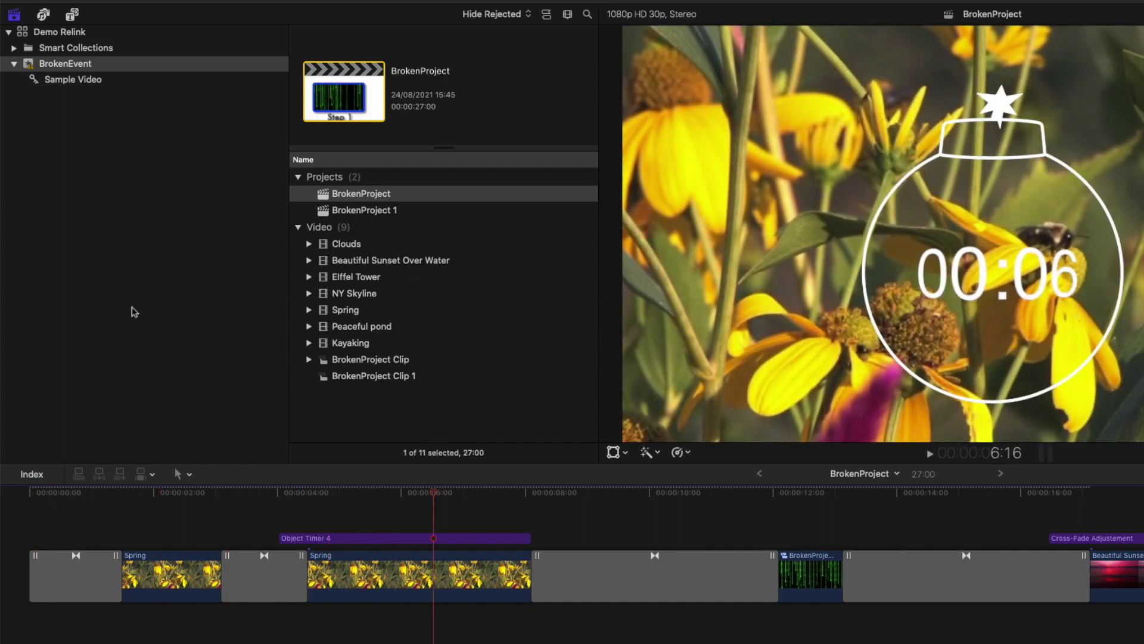
- Open BrokenProject 1 and play it from near the start of the timeline to check its effects
{"action": "double_click", "coordinate": [358, 211]}
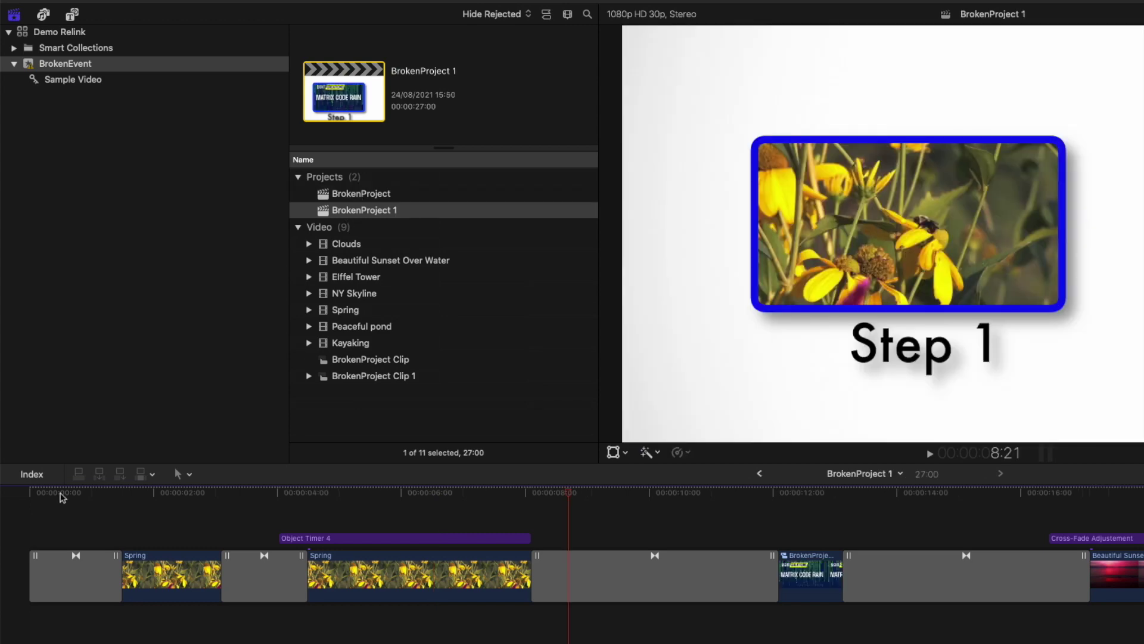
{"action": "left_click", "coordinate": [44, 493]}
{"action": "key", "text": "space"}
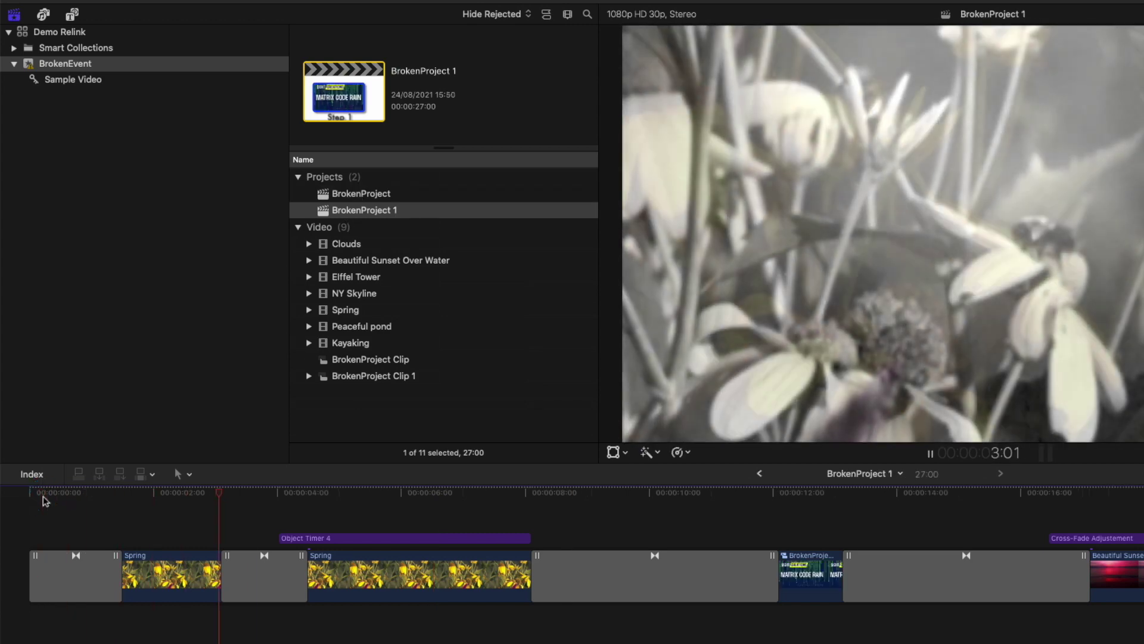
{"action": "key", "text": "space"}
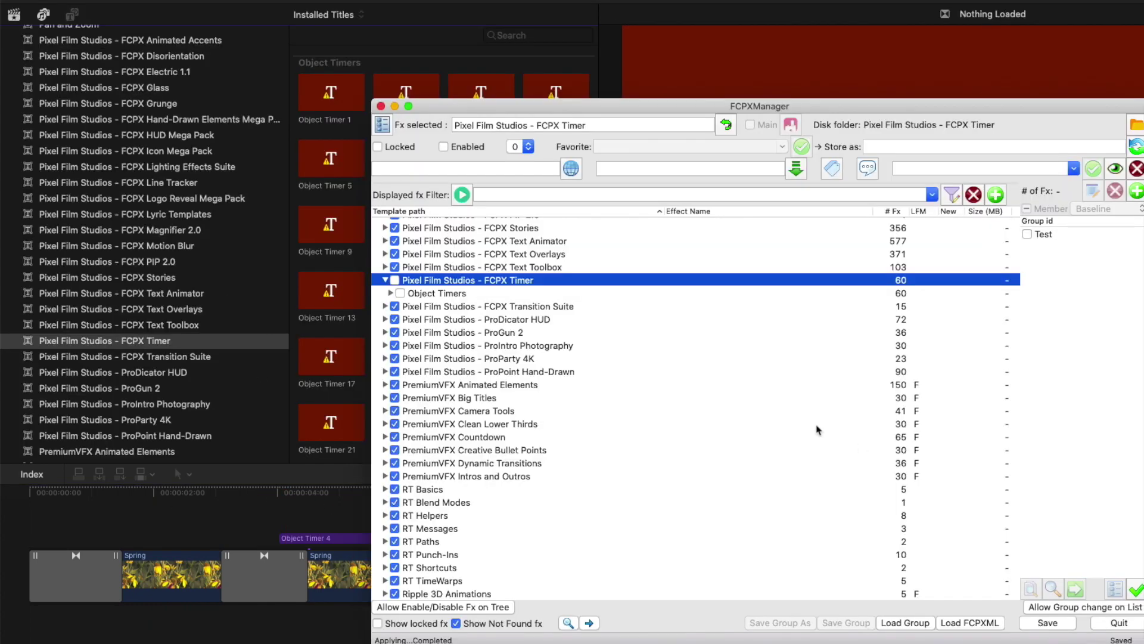
- Inspect the fix offered for Object Timer 4 in FCPX Manager's XML analyzer and close the analyzer with the issue unresolved
{"action": "left_click", "coordinate": [1005, 112]}
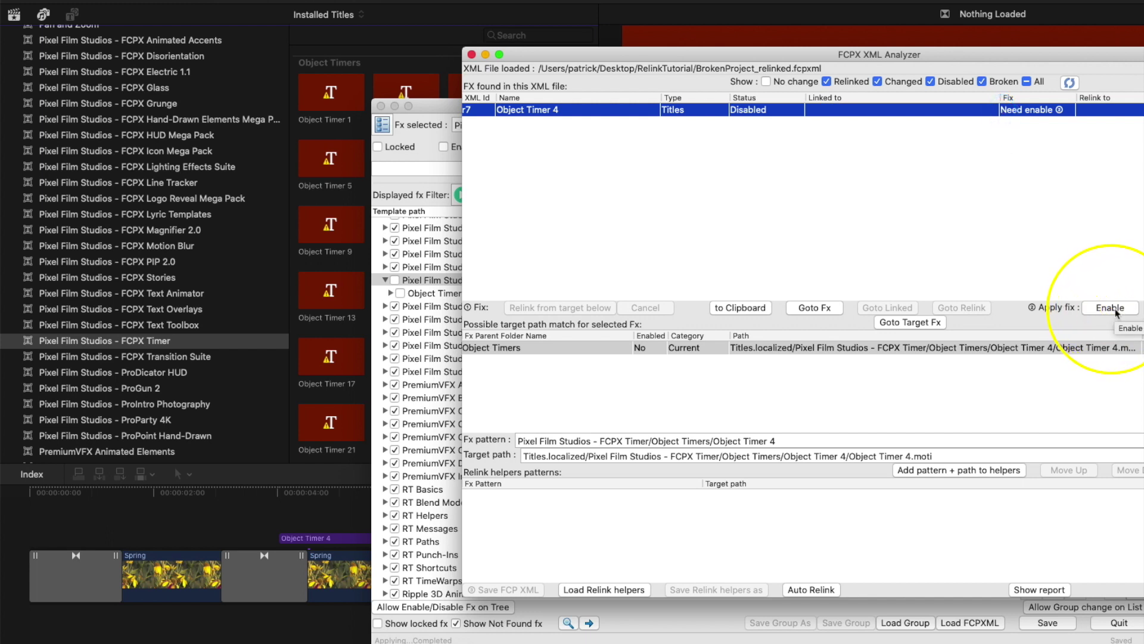
{"action": "left_click", "coordinate": [471, 54]}
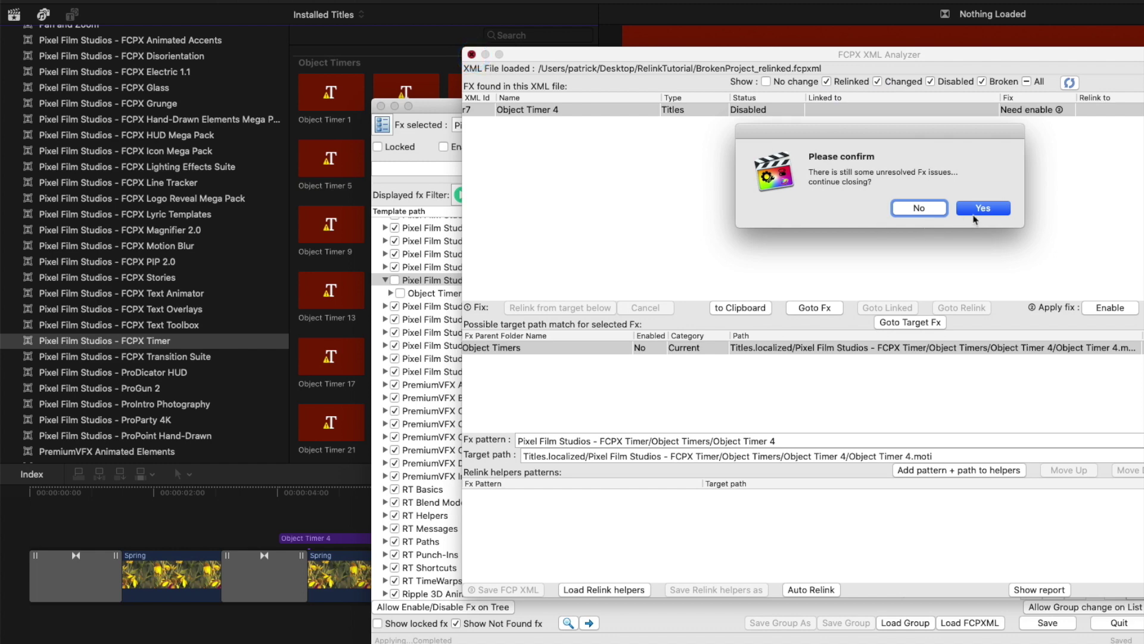
{"action": "left_click", "coordinate": [976, 213]}
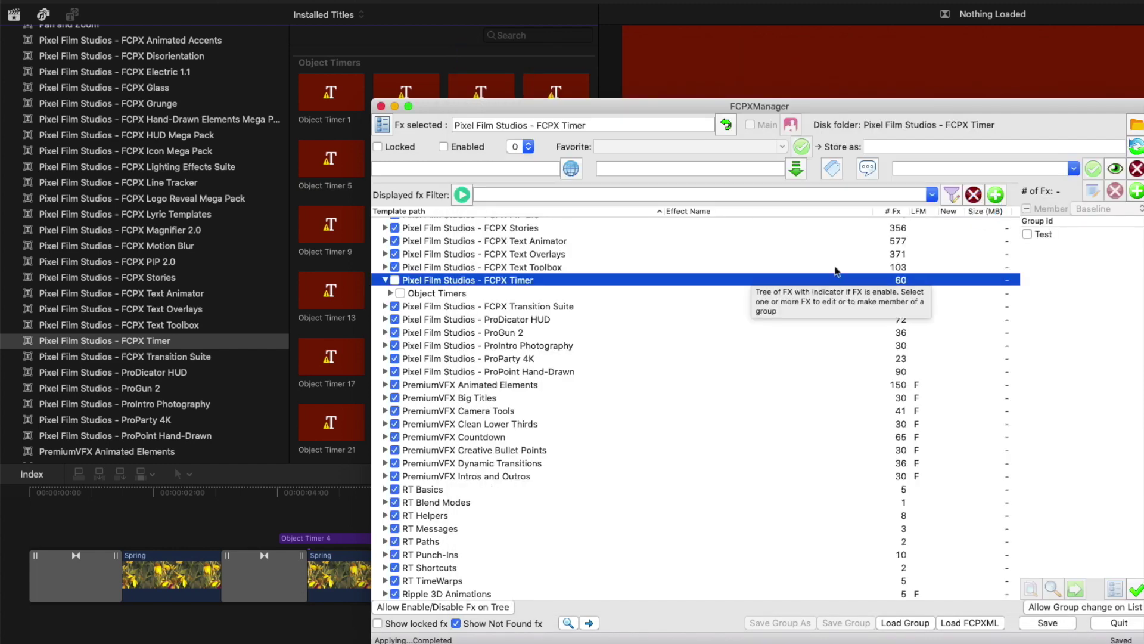
- Load BrokenProject_relinked.fcpxml as an effects group and locate the group's Old Time Movie effect in the tree
{"action": "left_click", "coordinate": [963, 625]}
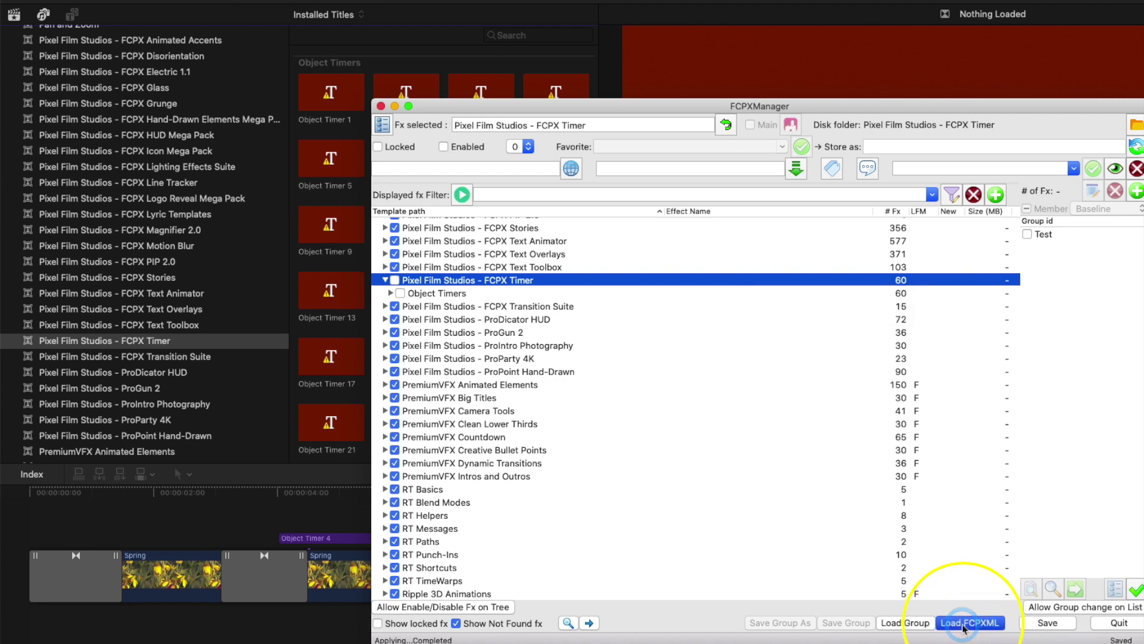
{"action": "left_click", "coordinate": [827, 147]}
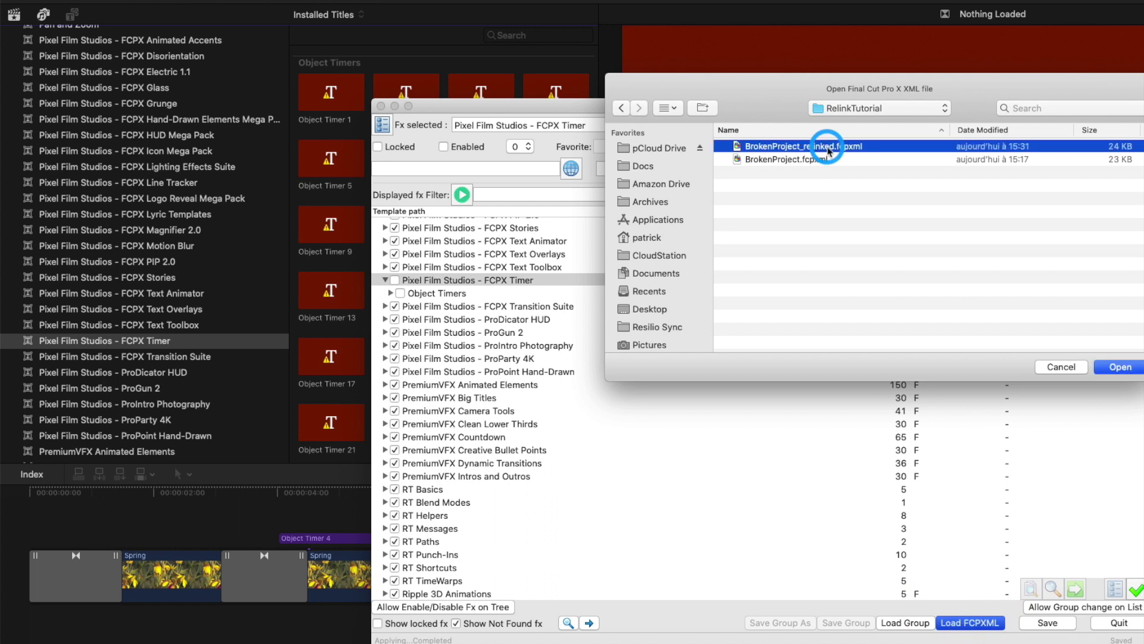
{"action": "left_click", "coordinate": [1127, 372]}
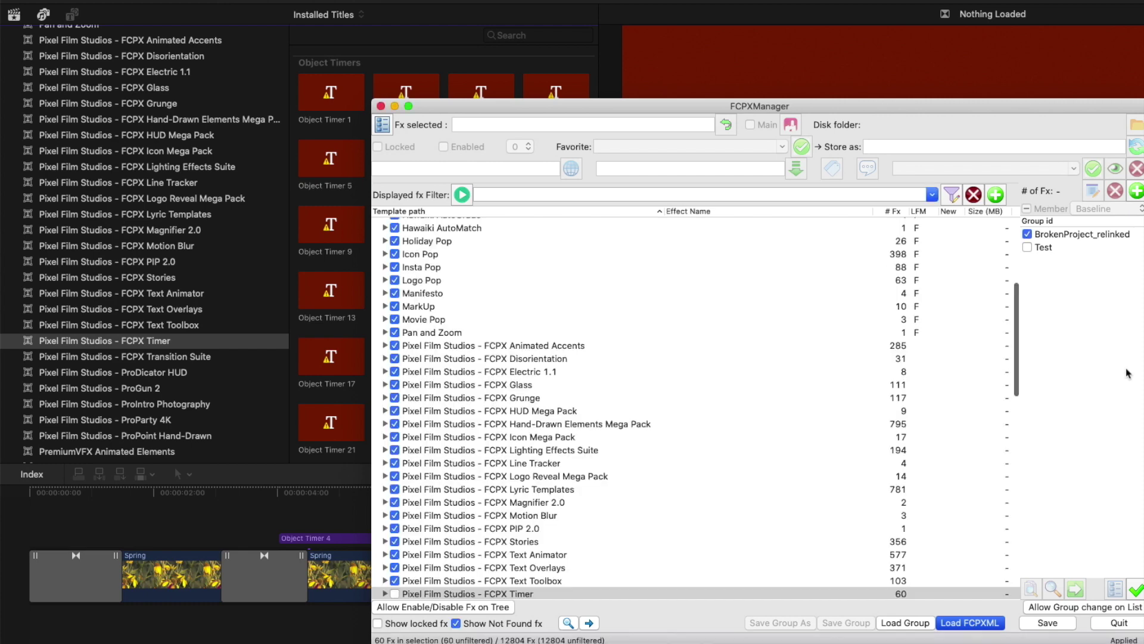
{"action": "left_click", "coordinate": [1091, 236]}
{"action": "left_click", "coordinate": [1075, 590]}
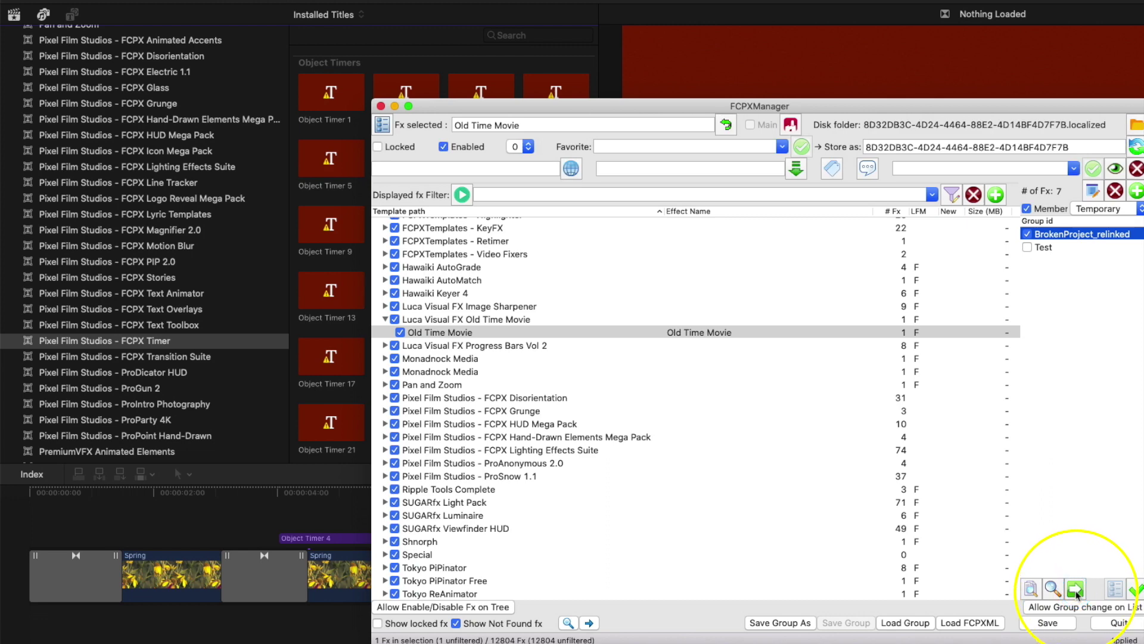
- Build a filter with the Group operation set to BrokenProject_relinked and apply it to the displayed effects
{"action": "scroll", "coordinate": [513, 230], "scroll_direction": "up", "scroll_amount": 8}
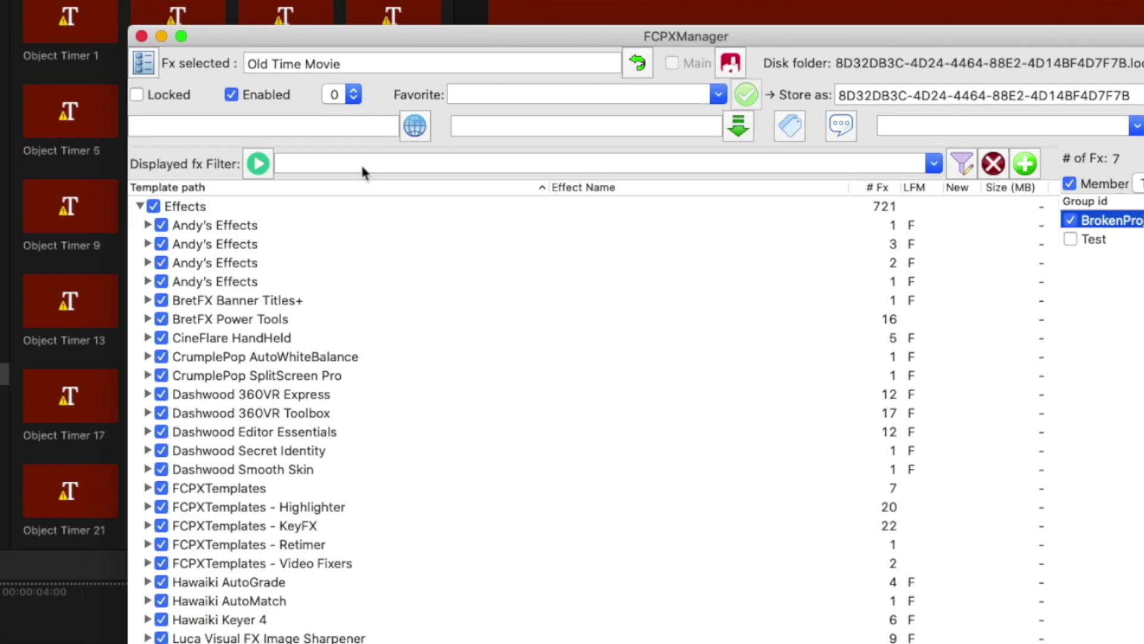
{"action": "left_click", "coordinate": [534, 195]}
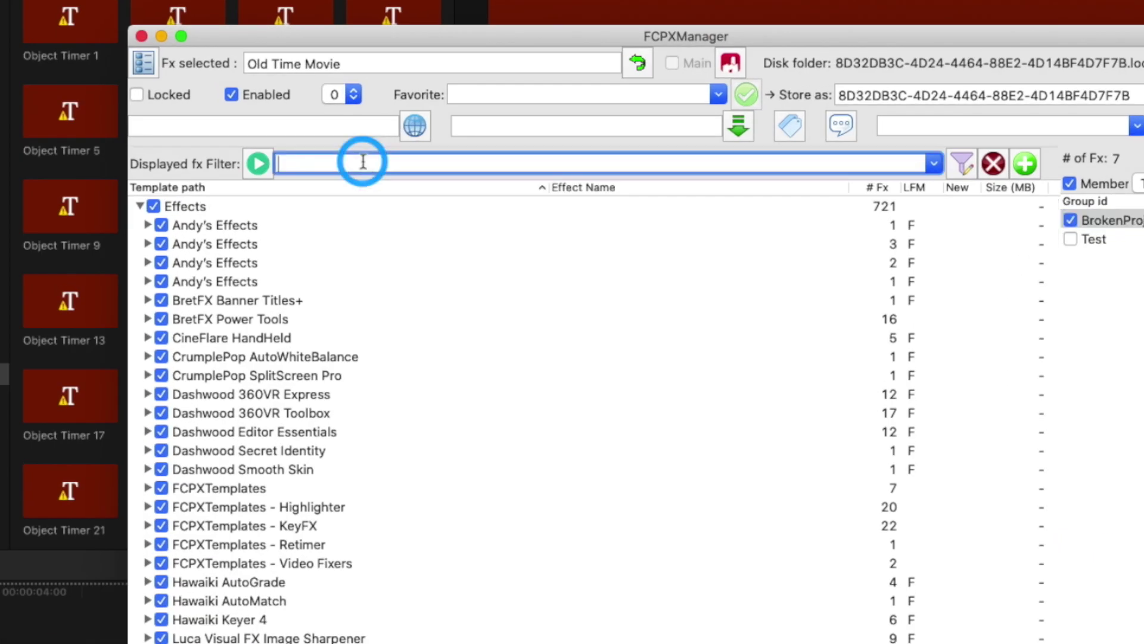
{"action": "left_click", "coordinate": [962, 165]}
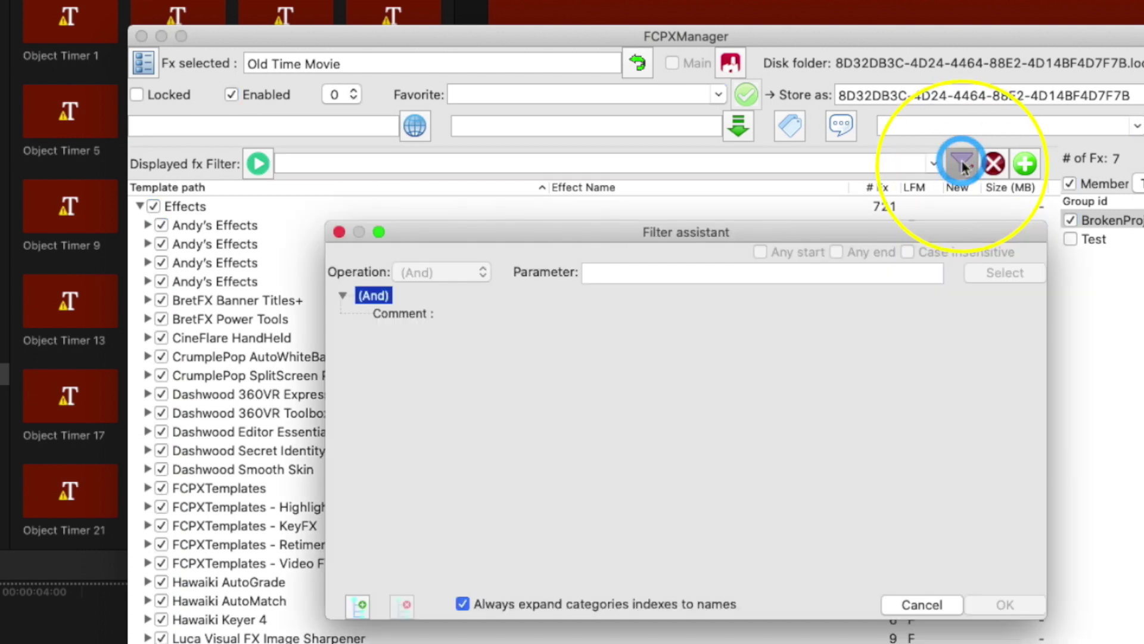
{"action": "left_click", "coordinate": [395, 314]}
{"action": "left_click", "coordinate": [481, 272]}
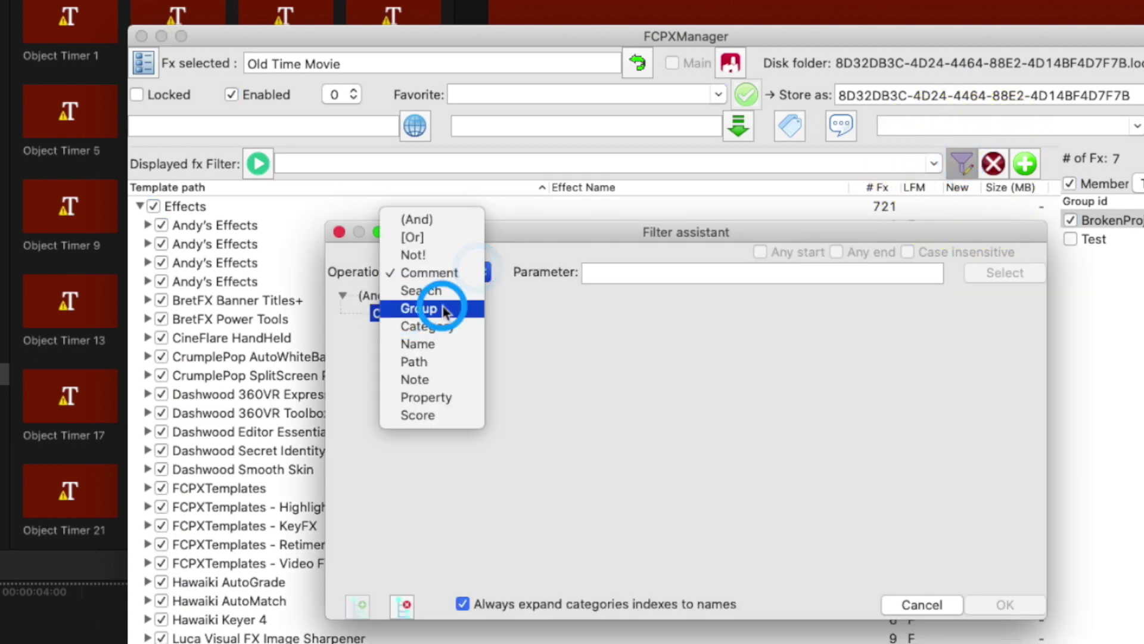
{"action": "left_click", "coordinate": [420, 309]}
{"action": "left_click", "coordinate": [980, 274]}
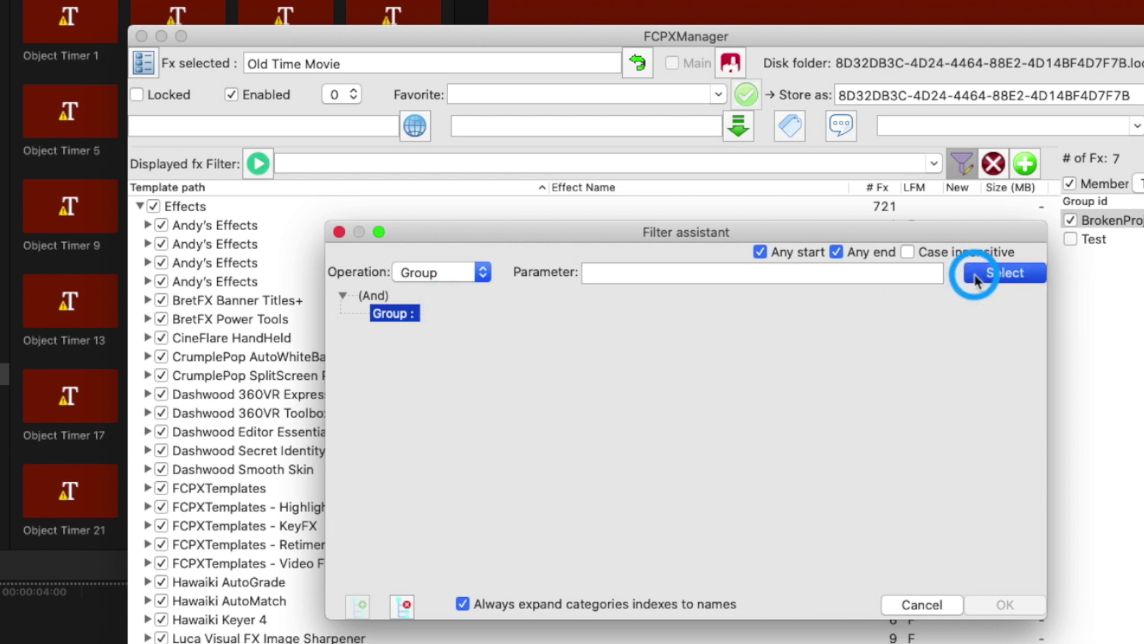
{"action": "left_click", "coordinate": [652, 415]}
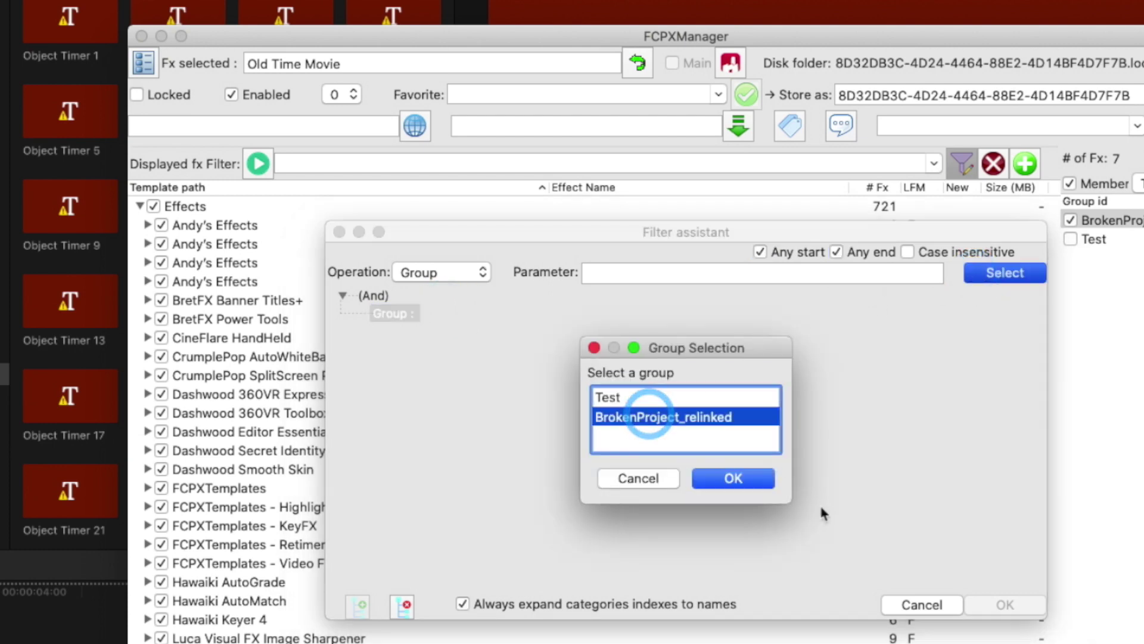
{"action": "left_click", "coordinate": [733, 479]}
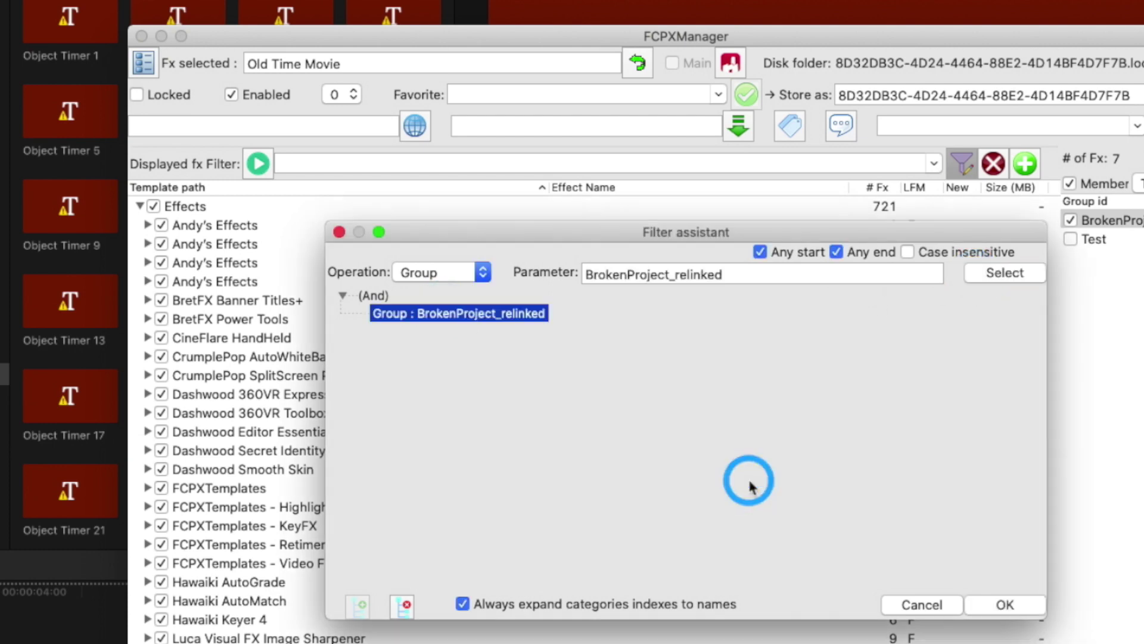
{"action": "left_click", "coordinate": [1003, 604]}
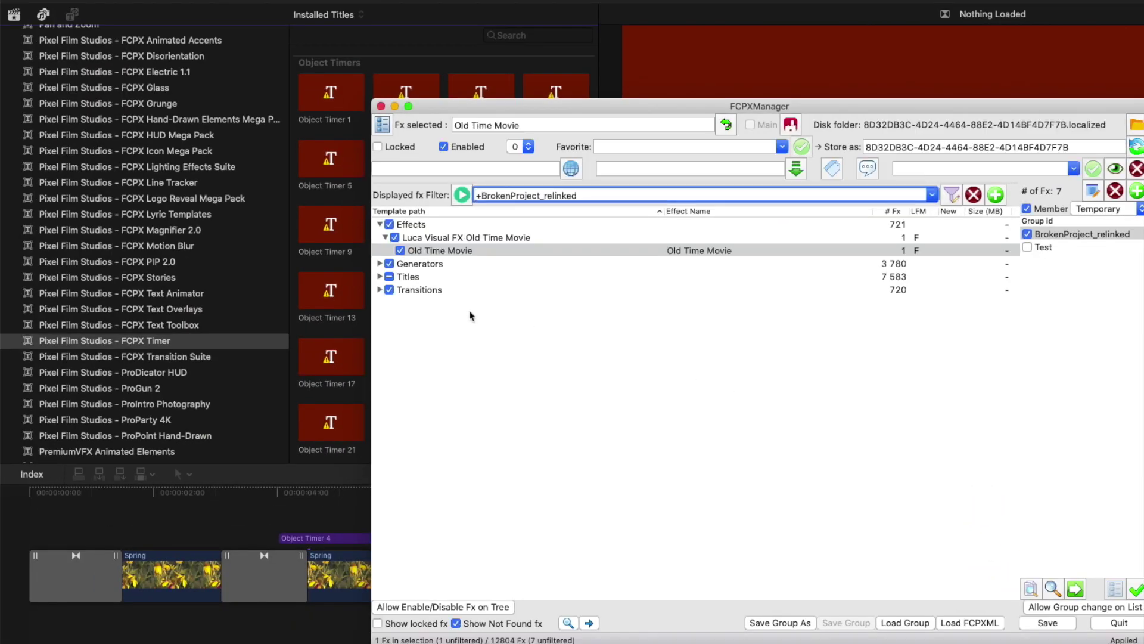
- Expand the filtered Generators, FCPXTemplates and Titles entries and inspect the FCPX Timer and Adjustment titles
{"action": "left_click", "coordinate": [379, 263]}
{"action": "left_click", "coordinate": [379, 292]}
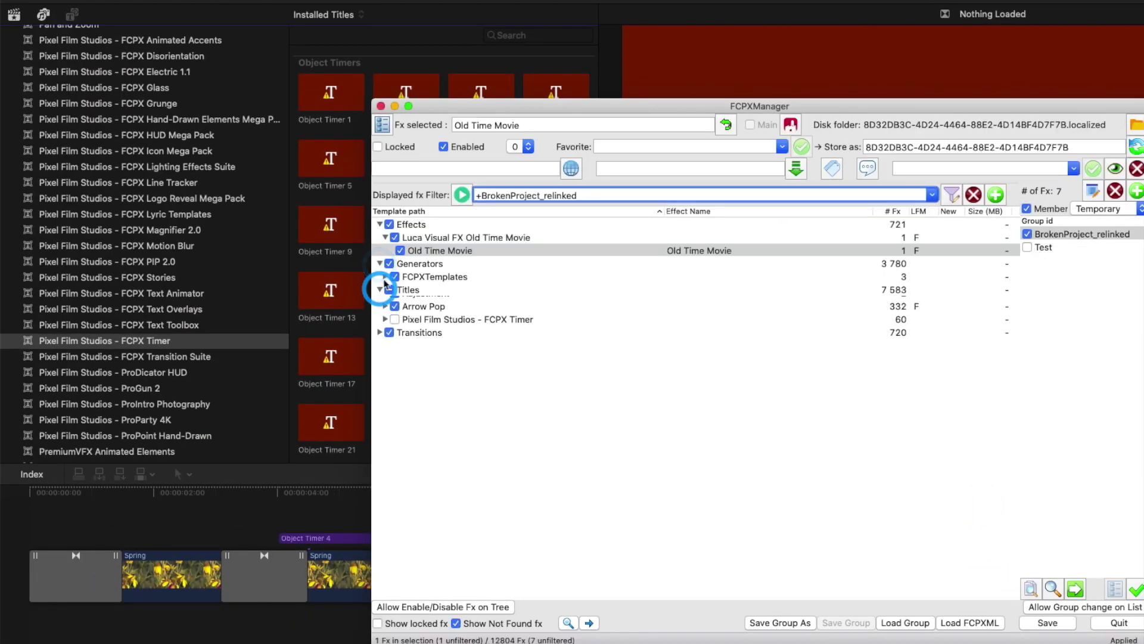
{"action": "left_click", "coordinate": [385, 277]}
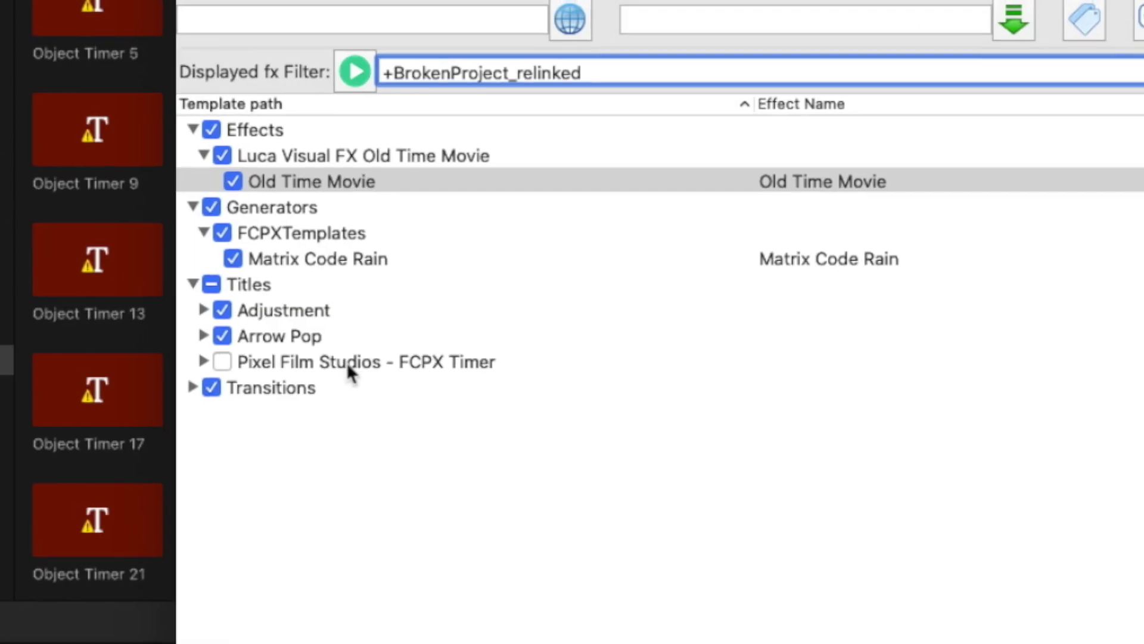
{"action": "left_click", "coordinate": [453, 342]}
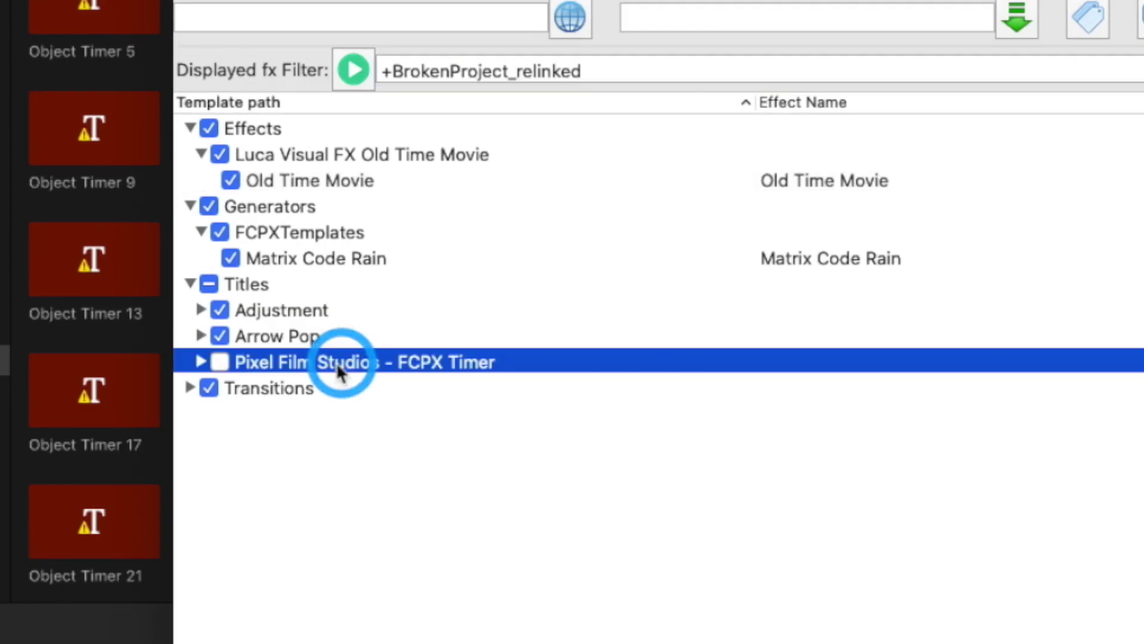
{"action": "left_click", "coordinate": [429, 317]}
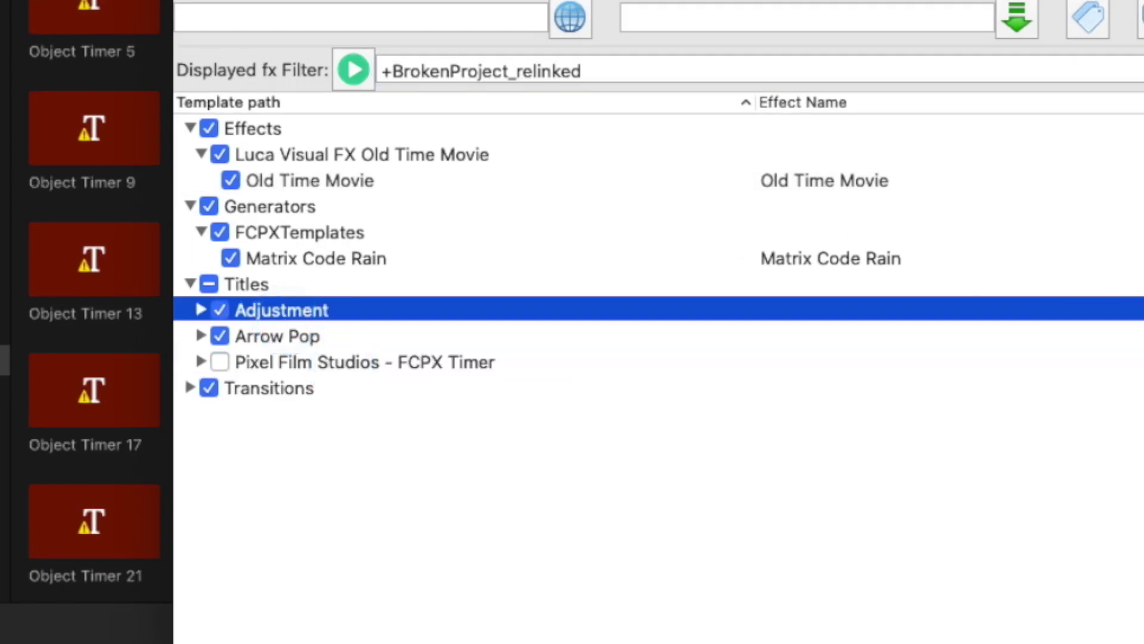
- Switch the group list to enable mode and enable the whole BrokenProject_relinked group
{"action": "left_click", "coordinate": [1075, 236]}
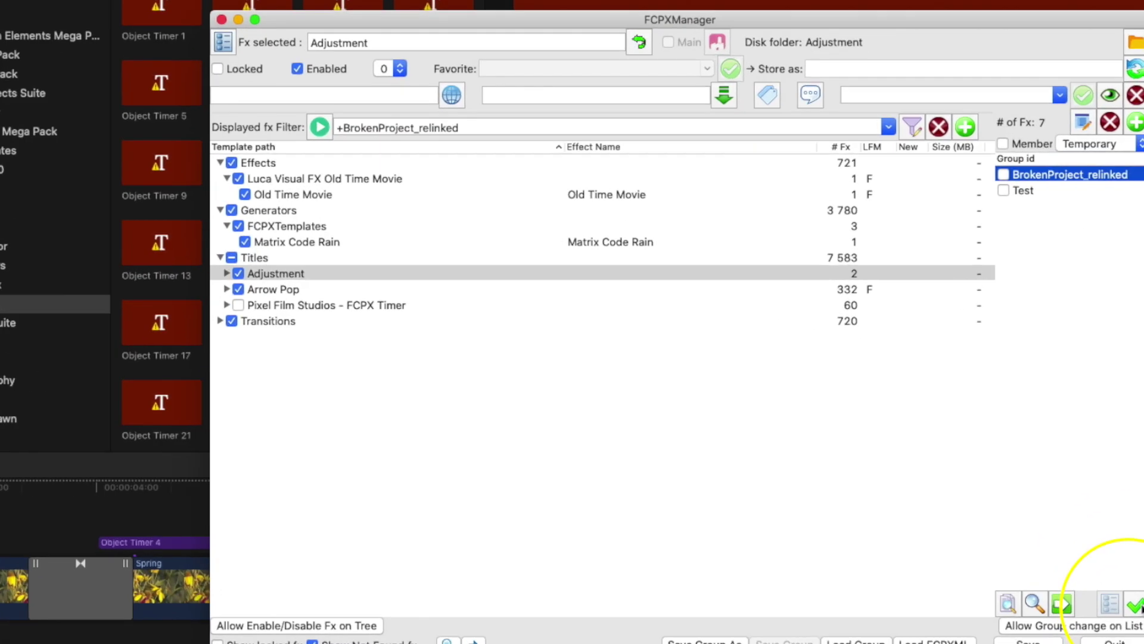
{"action": "left_click", "coordinate": [1136, 590]}
{"action": "right_click", "coordinate": [1028, 174]}
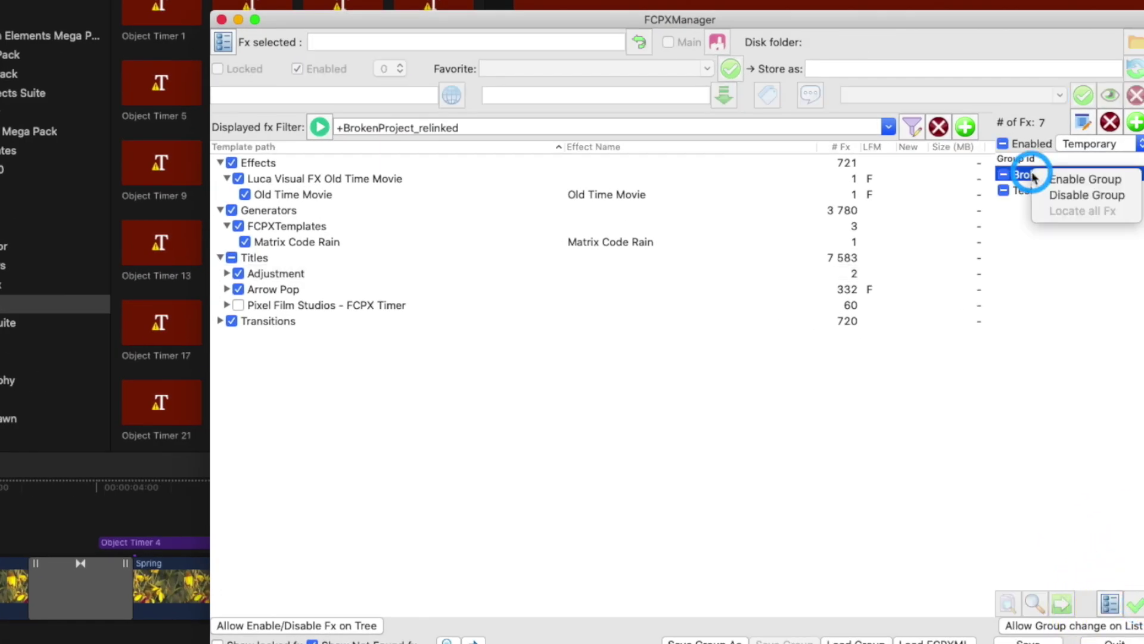
{"action": "left_click", "coordinate": [1077, 183]}
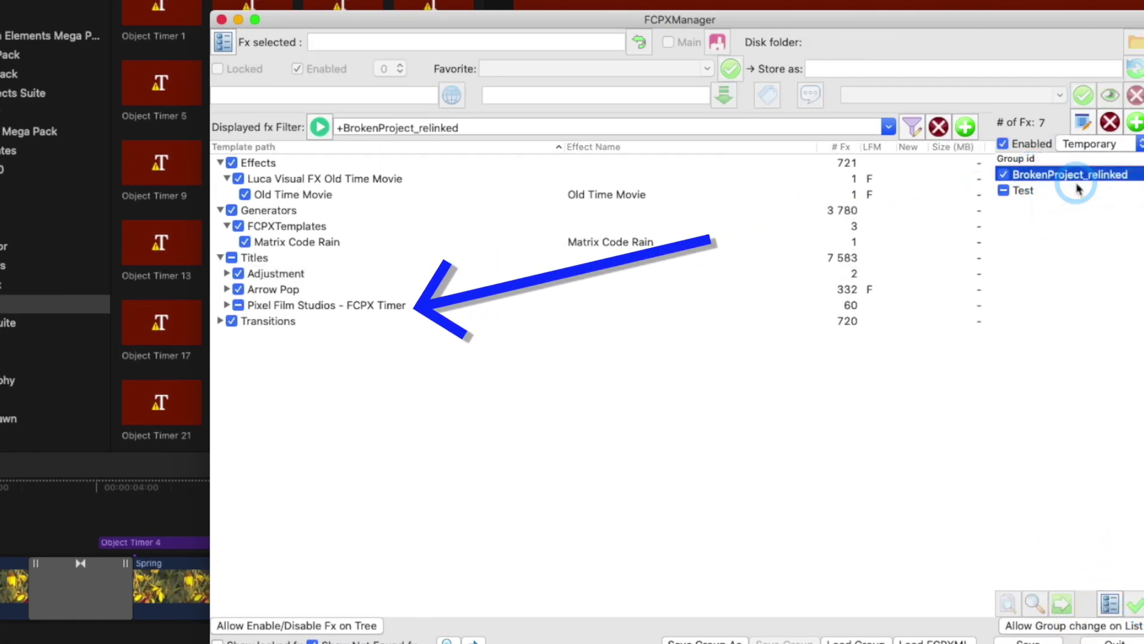